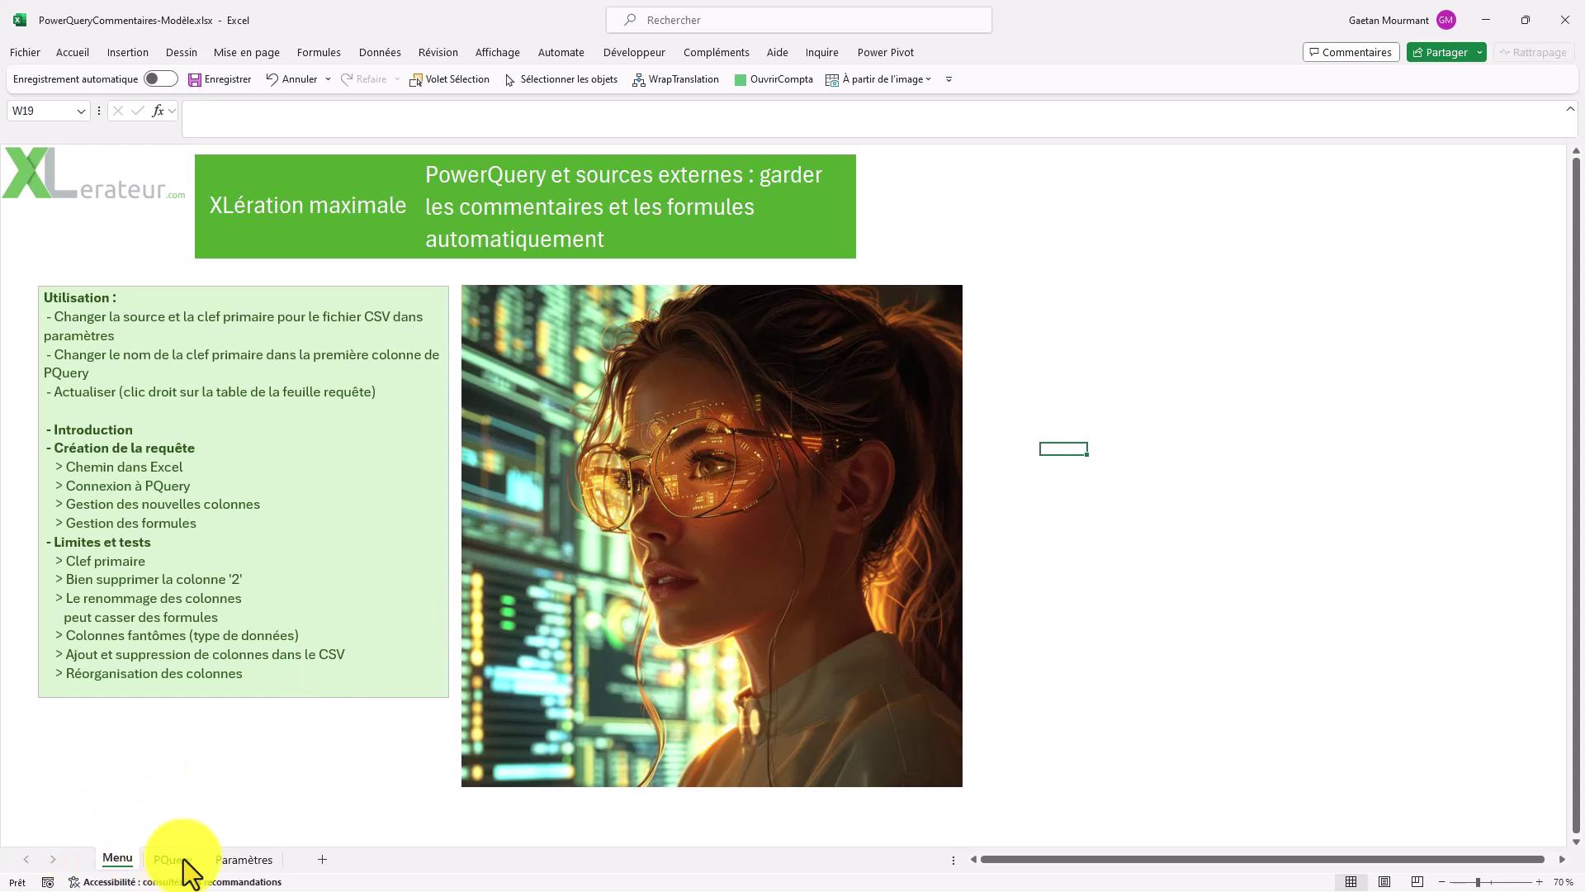
# Step: Set the source file name in the Paramètres sheet's table to Ventes par pays.csv
pyautogui.click(178, 861)
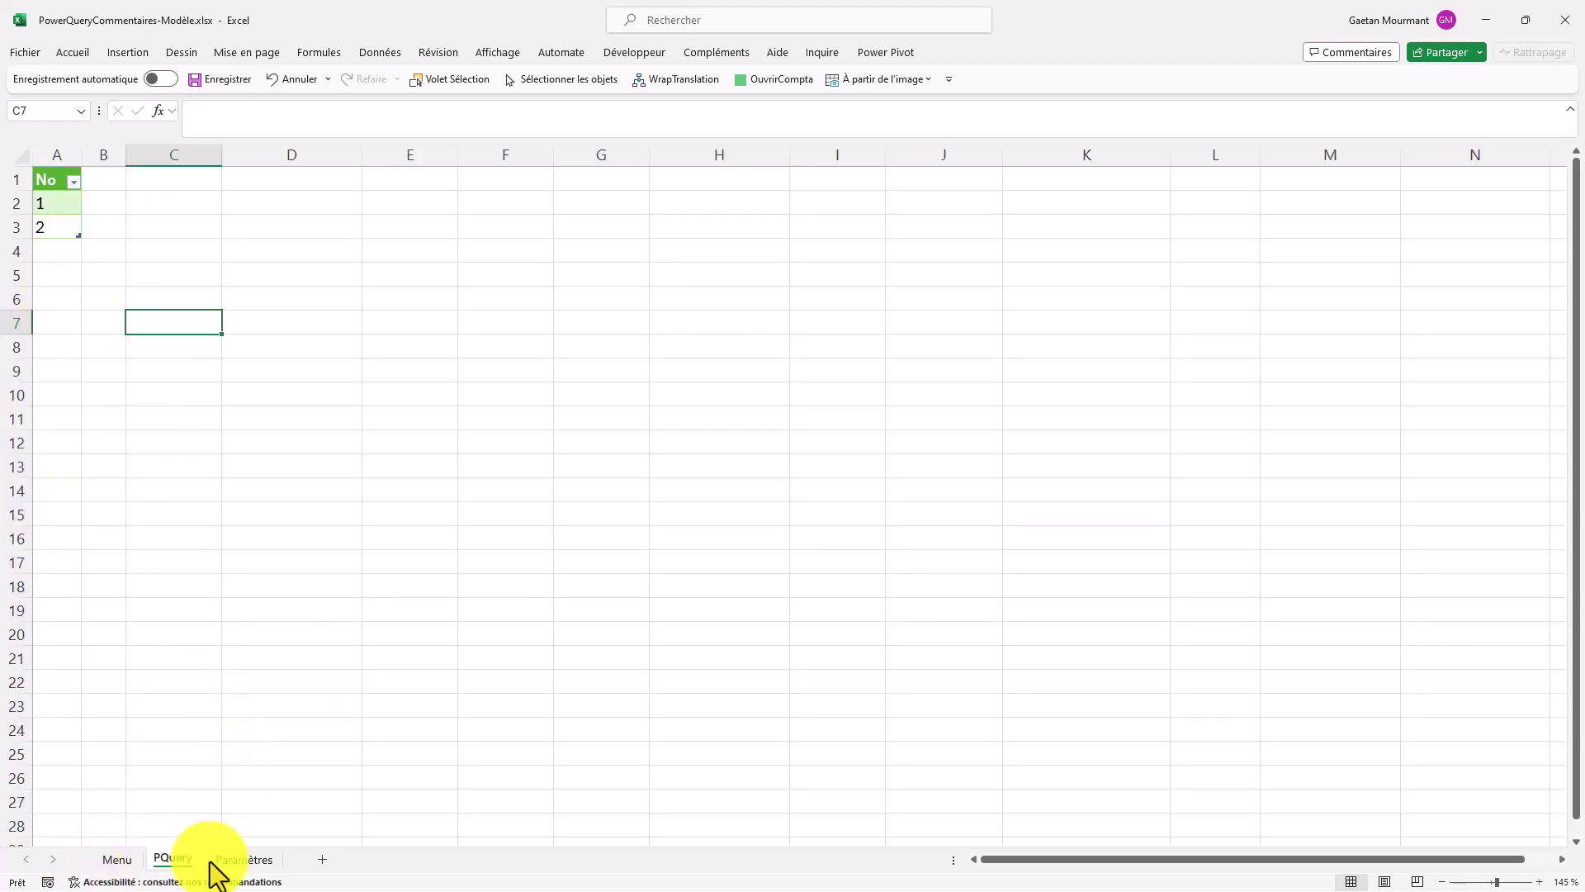
pyautogui.click(243, 860)
pyautogui.click(182, 189)
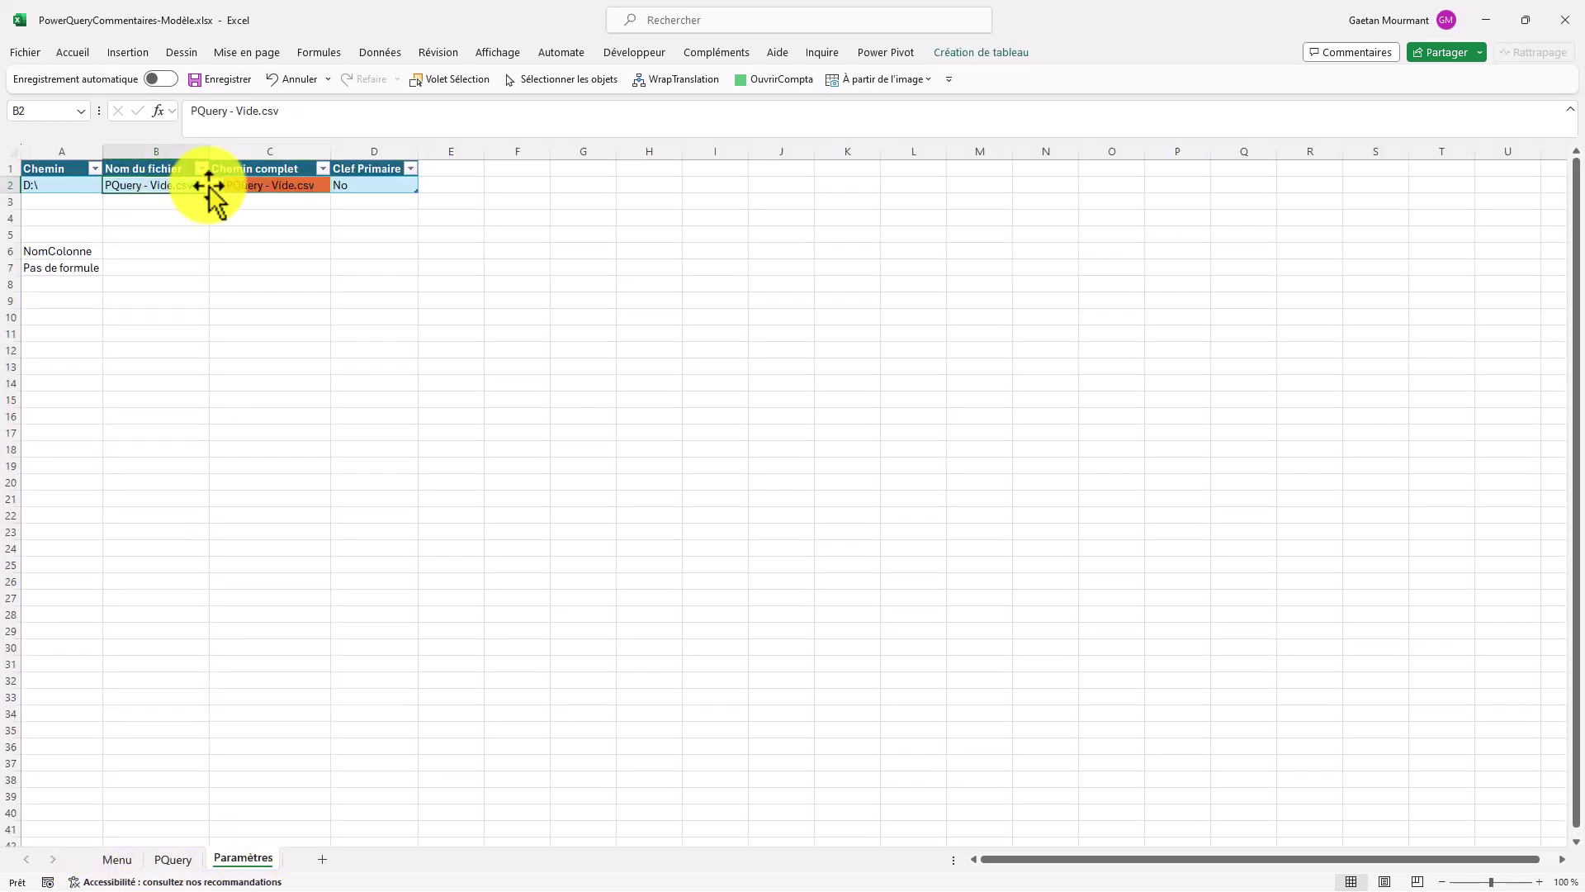
pyautogui.click(206, 187)
pyautogui.click(187, 218)
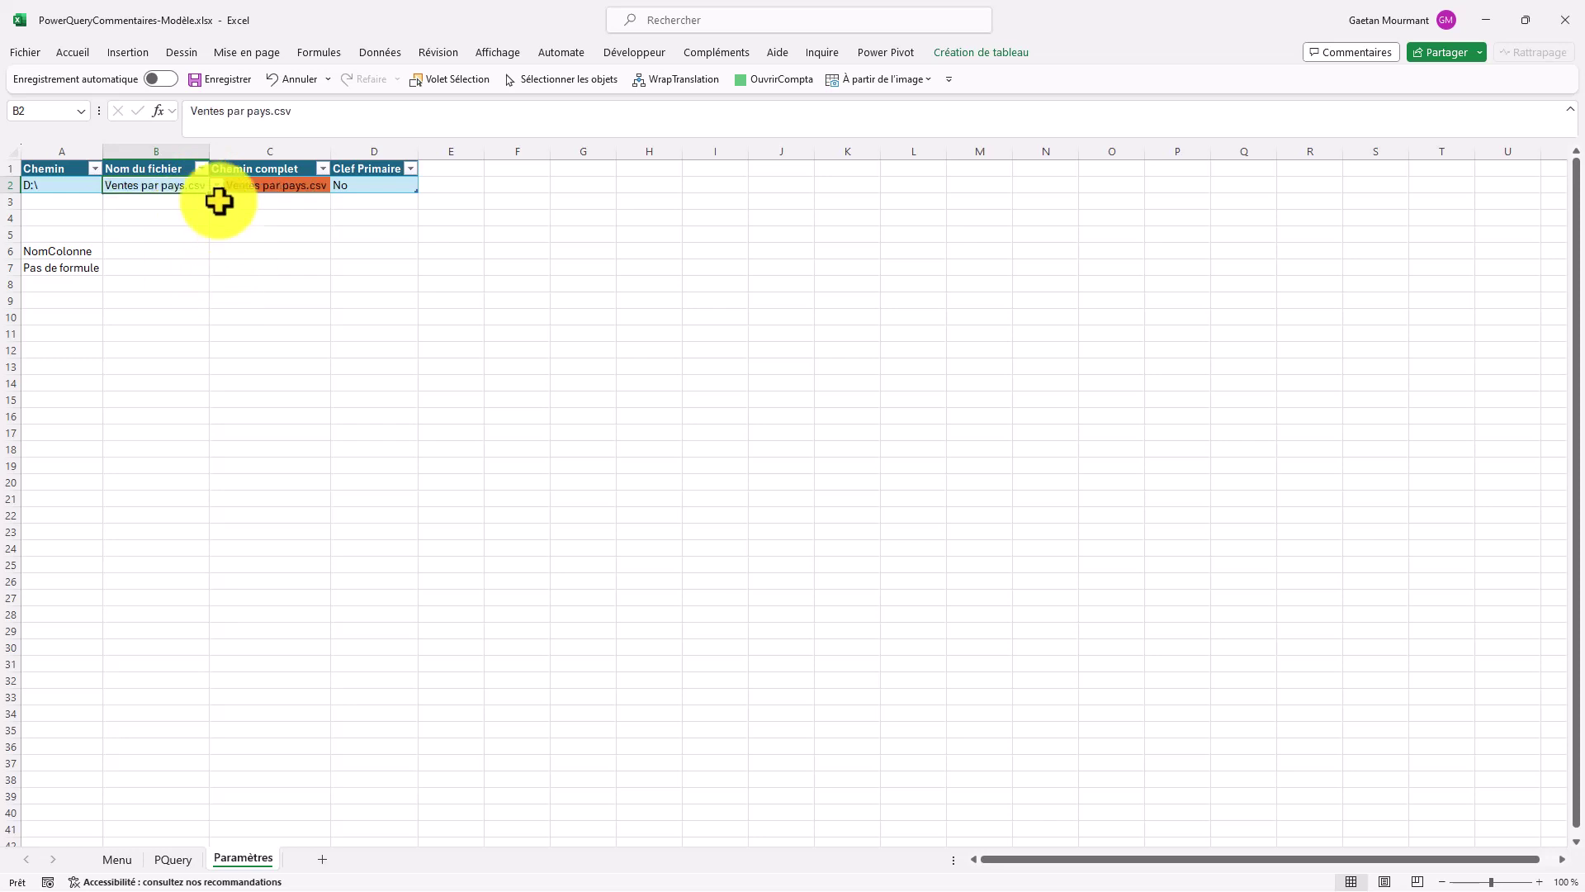
# Step: Set the Clef Primaire value in the parameters table to ID
pyautogui.click(375, 185)
pyautogui.click(425, 185)
pyautogui.click(376, 201)
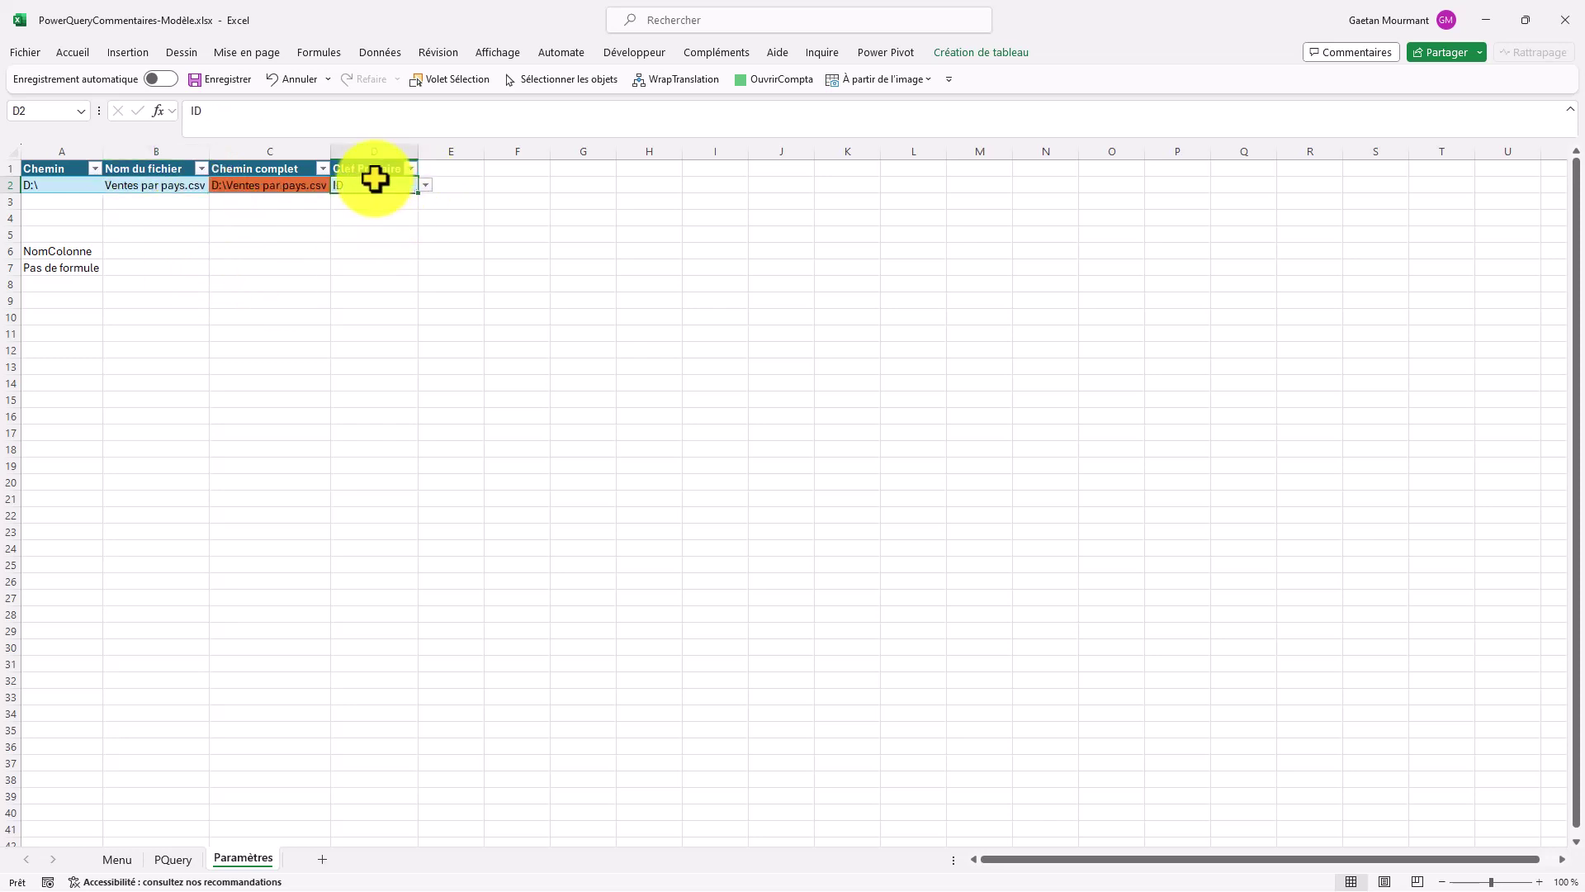
# Step: Rename the first column header of the PQuery sheet's table to ID and refresh the table
pyautogui.click(172, 859)
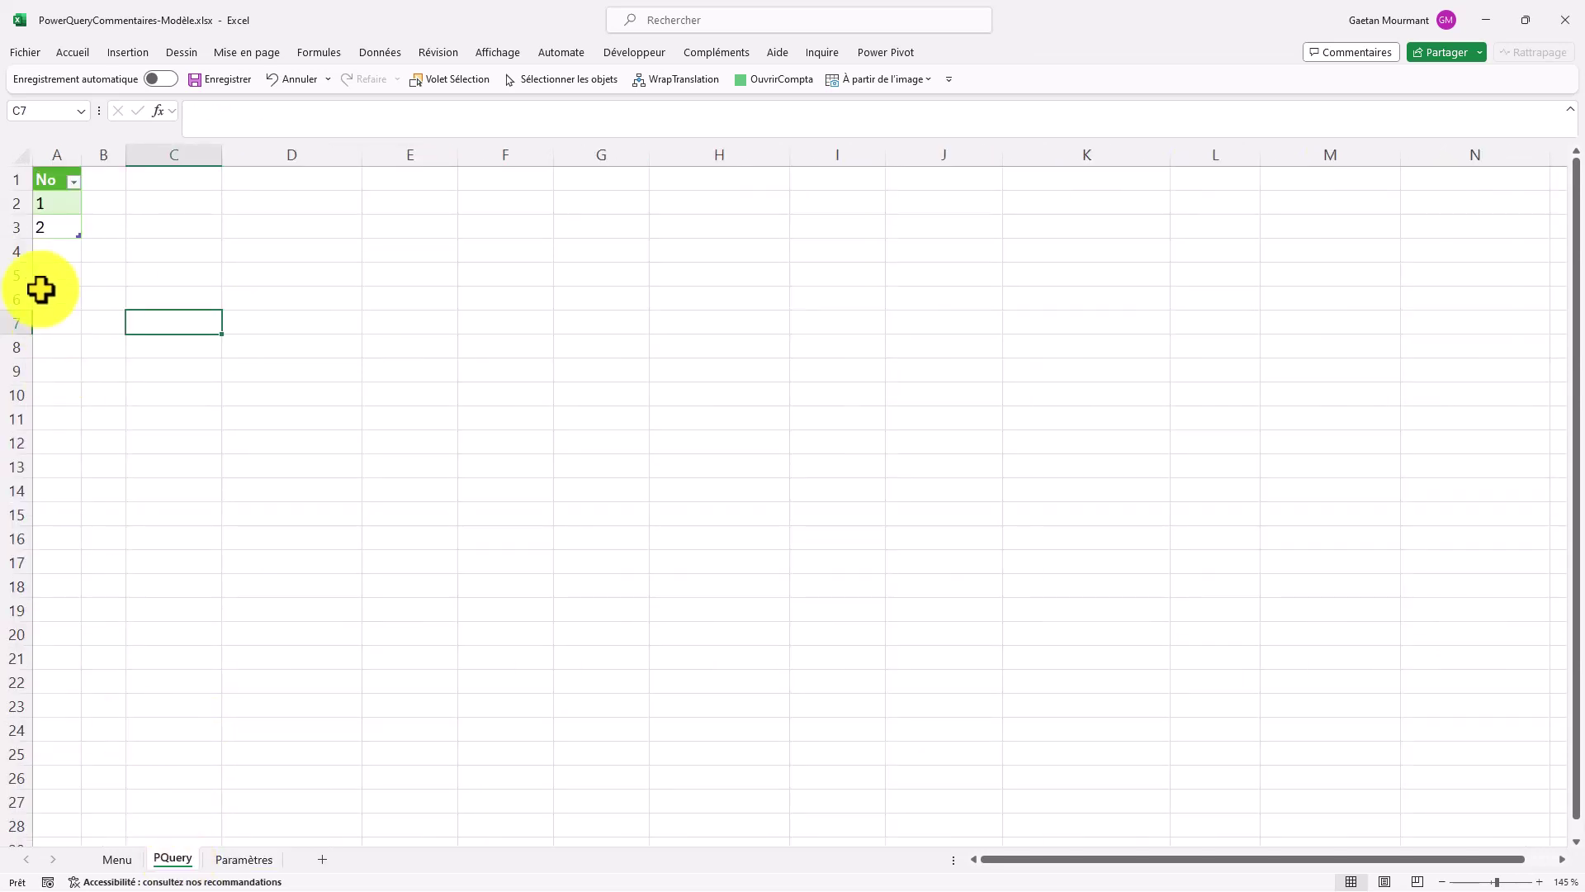
pyautogui.click(50, 182)
pyautogui.write('ID')
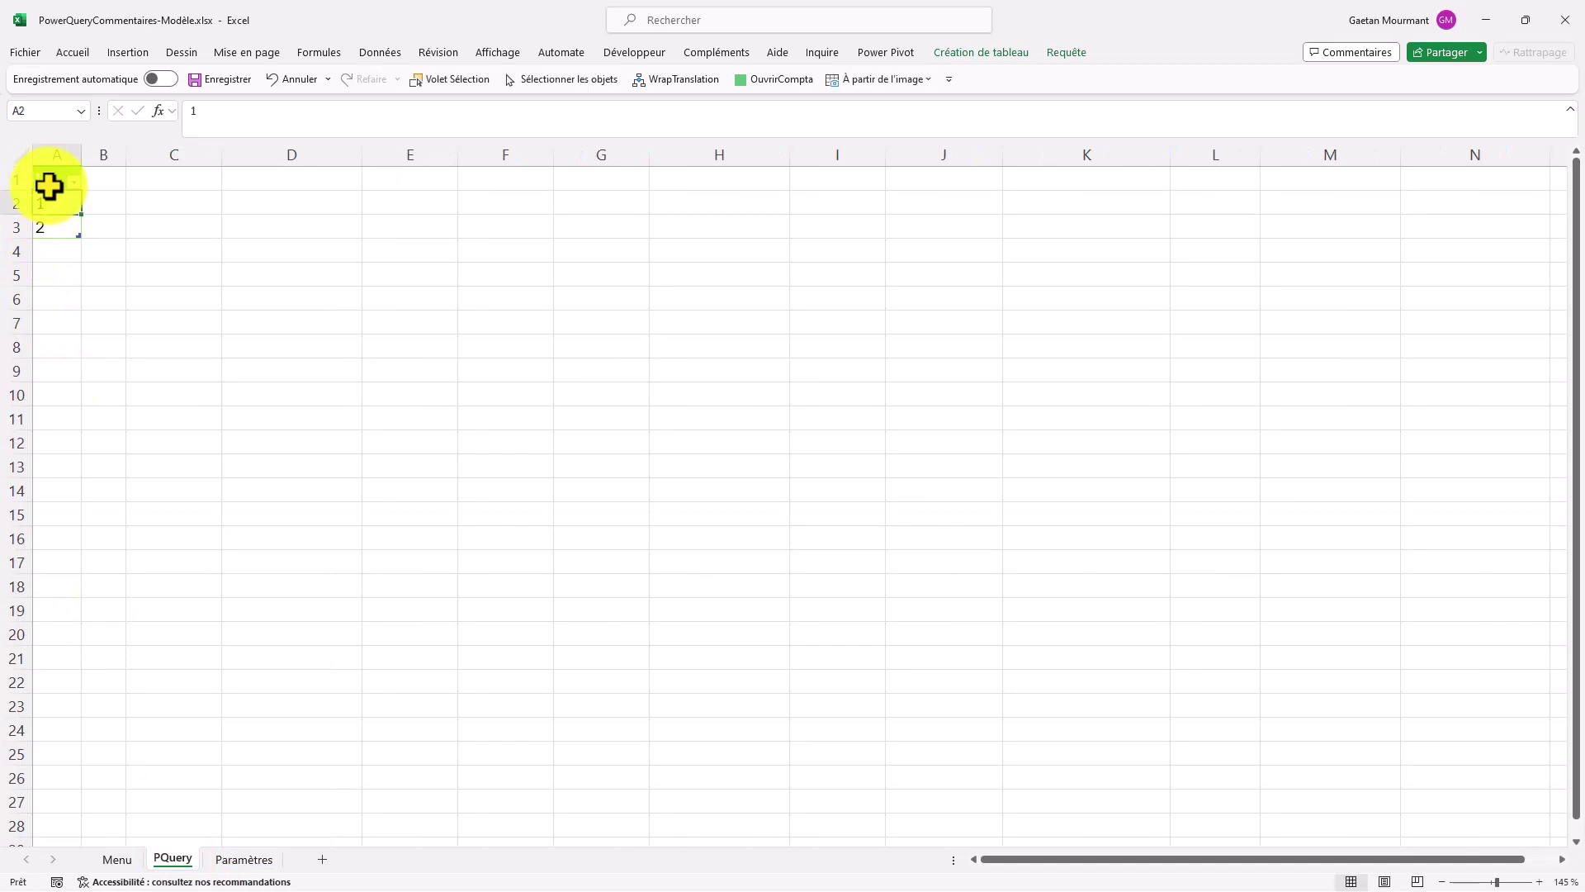
pyautogui.rightClick(58, 203)
pyautogui.click(139, 391)
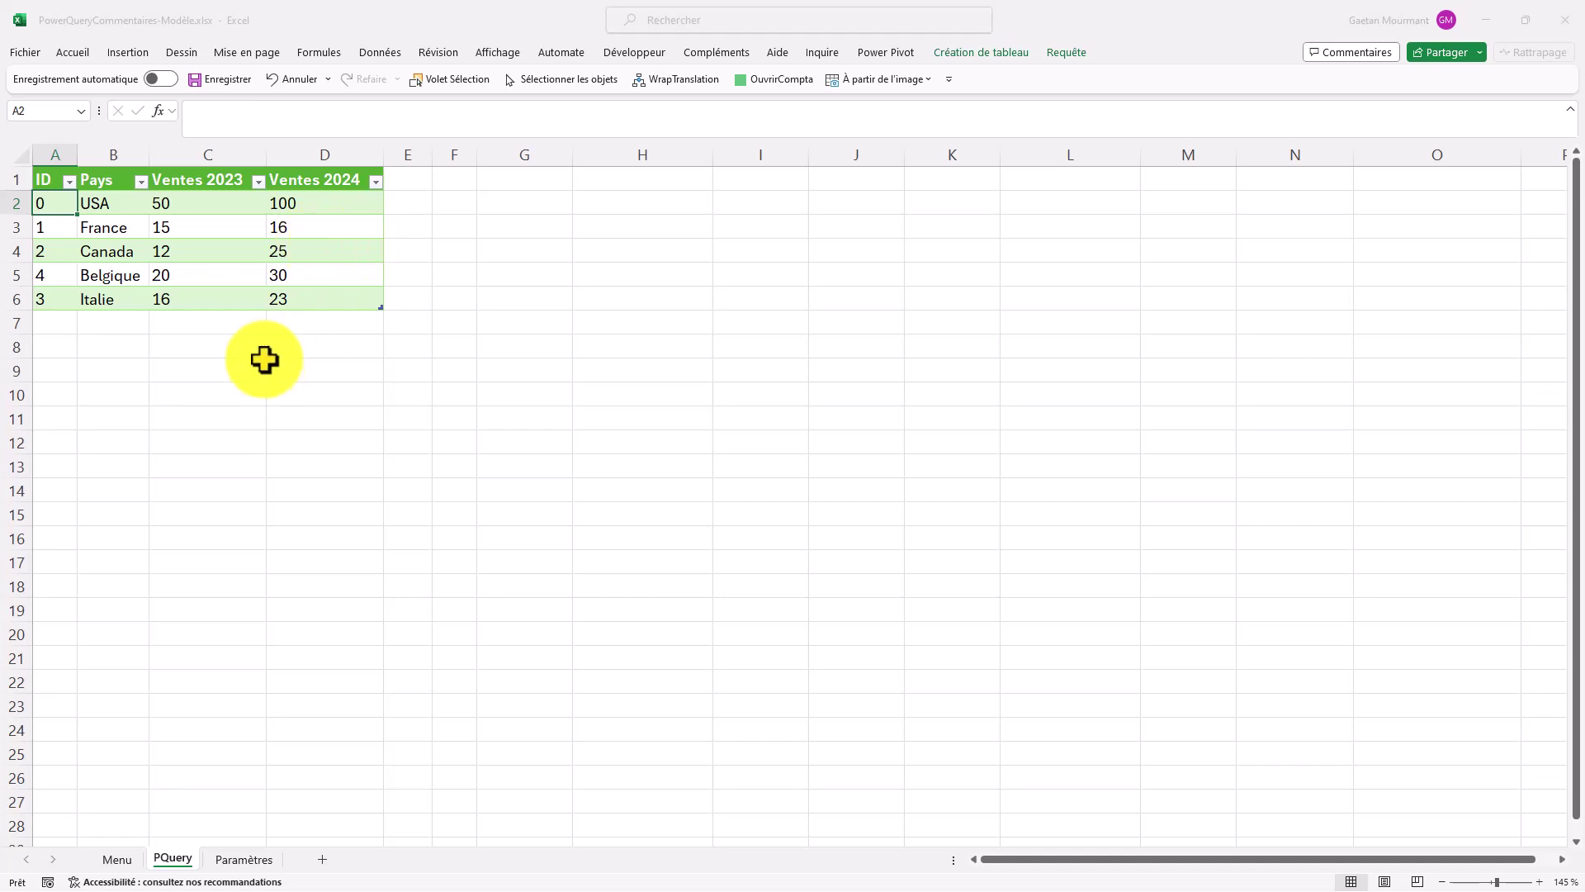
# Step: Open the table's query in the Power Query editor and examine the T_CheminComplet query's path value and Source step
pyautogui.click(304, 291)
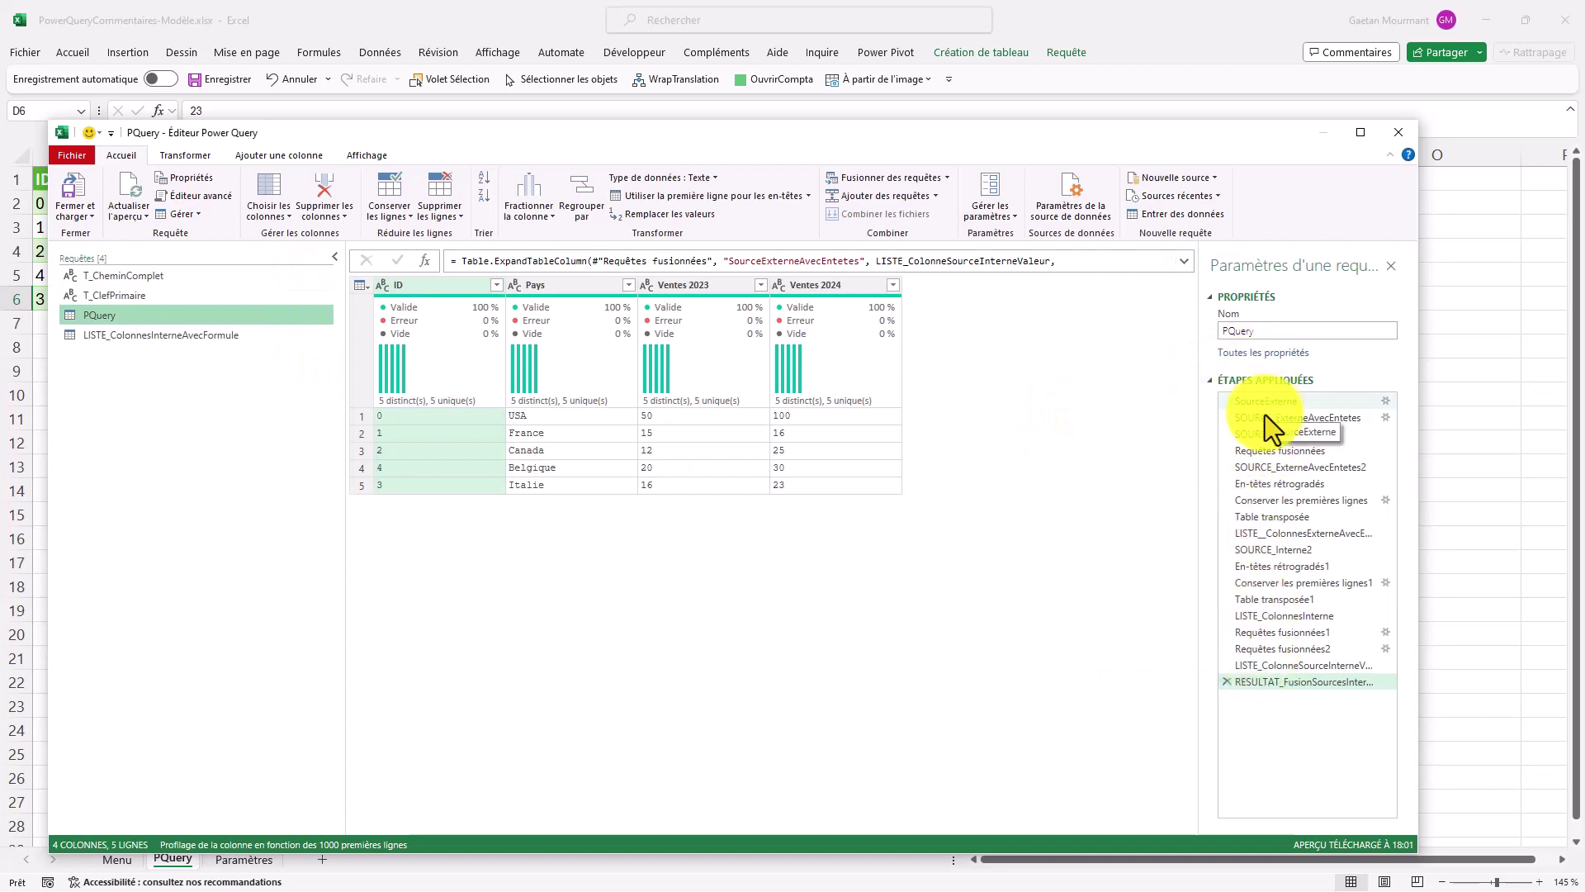
pyautogui.moveTo(662, 130); pyautogui.dragTo(710, 116)
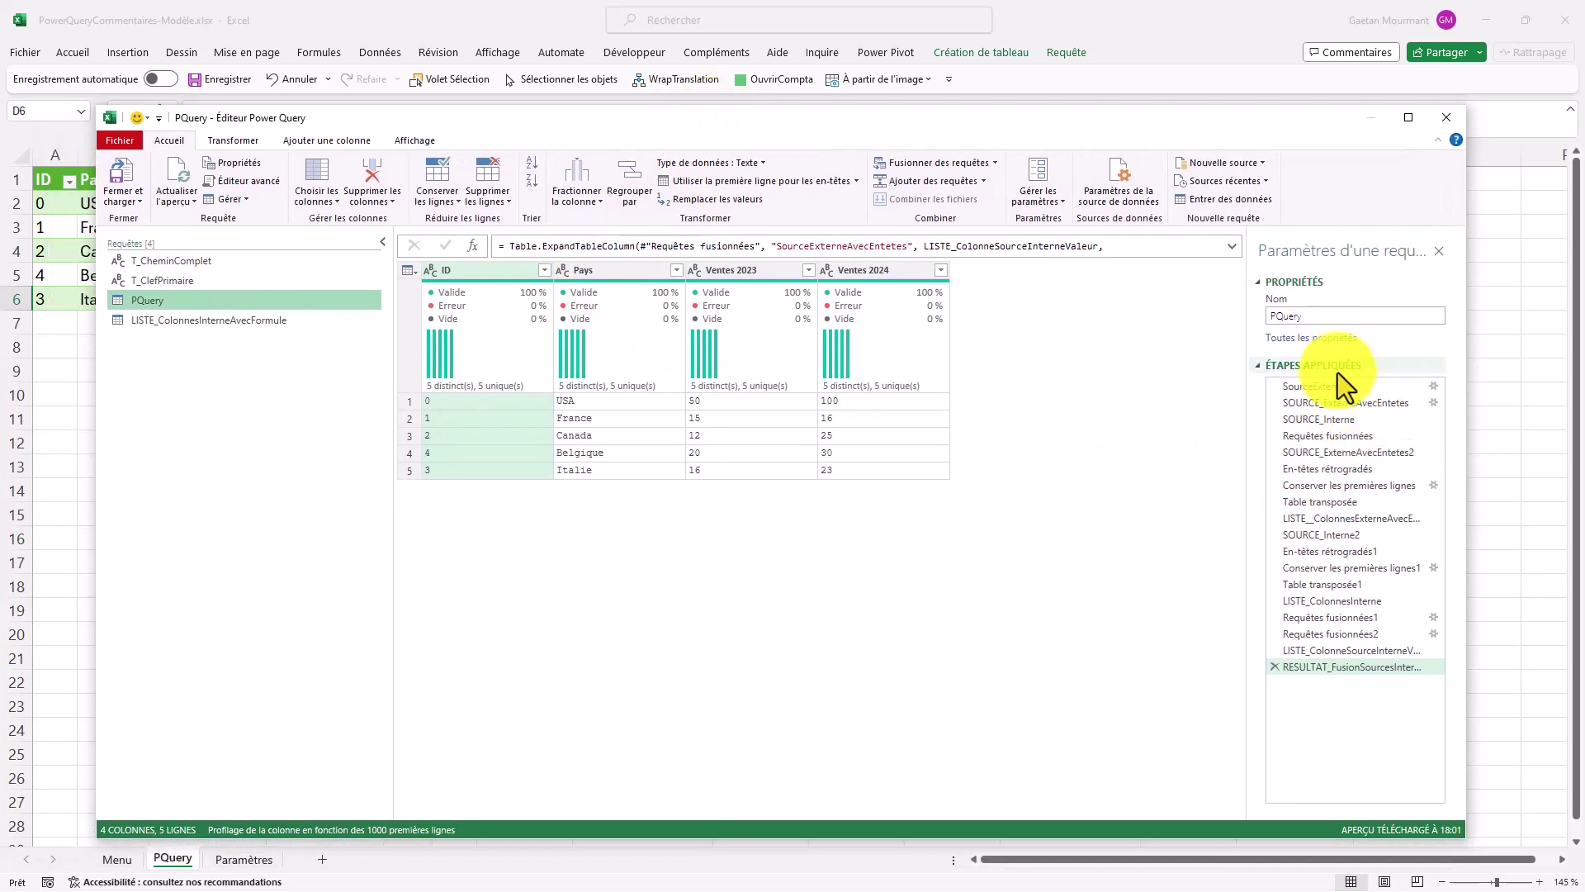
pyautogui.click(200, 262)
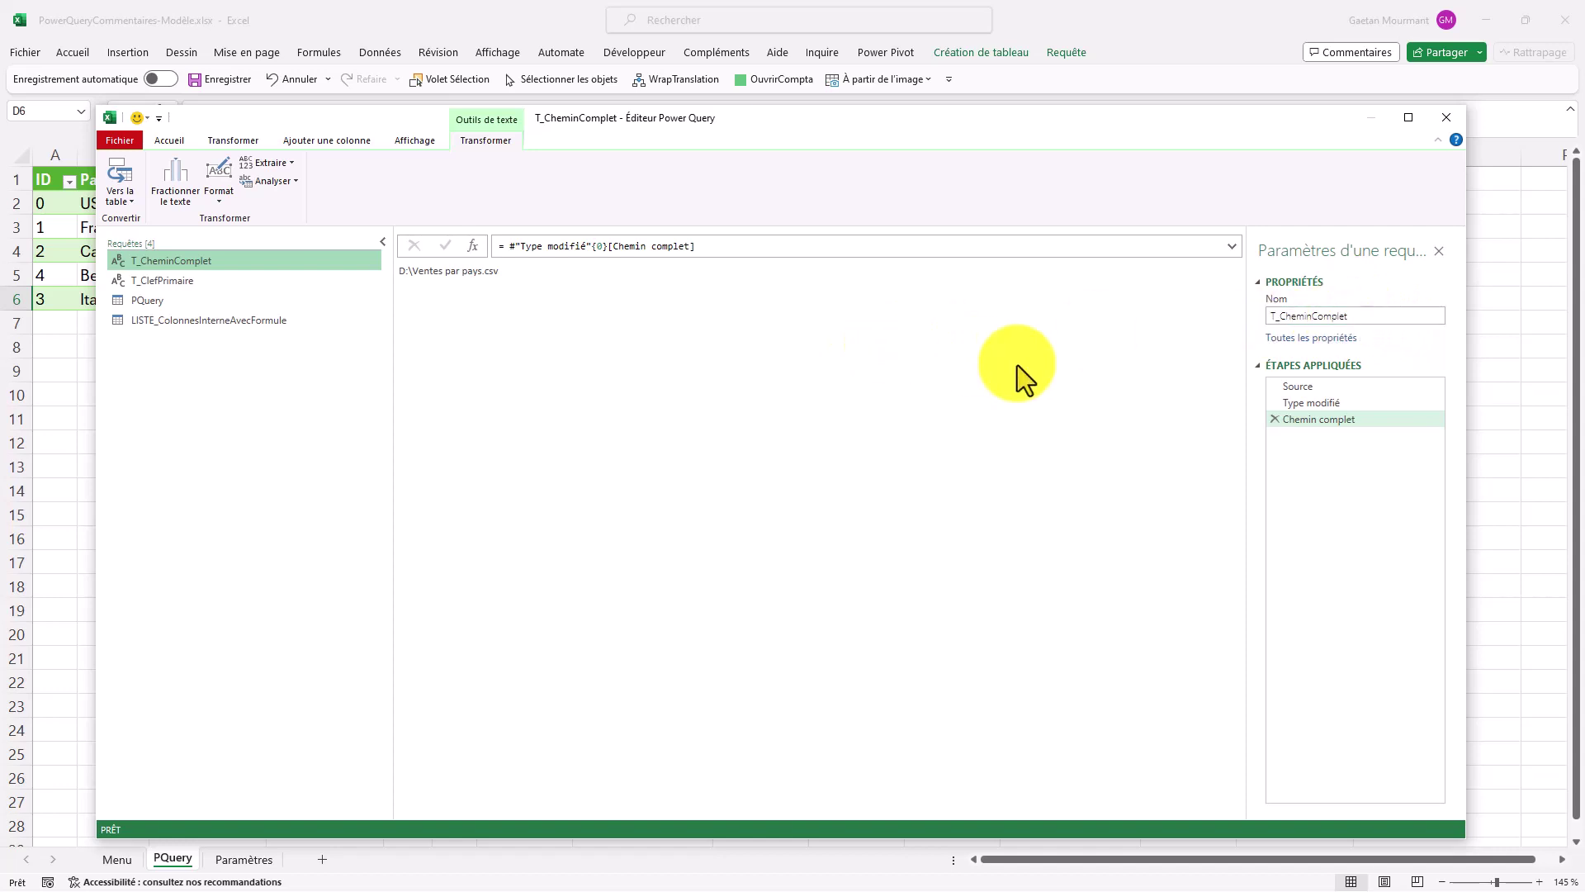
pyautogui.click(463, 271)
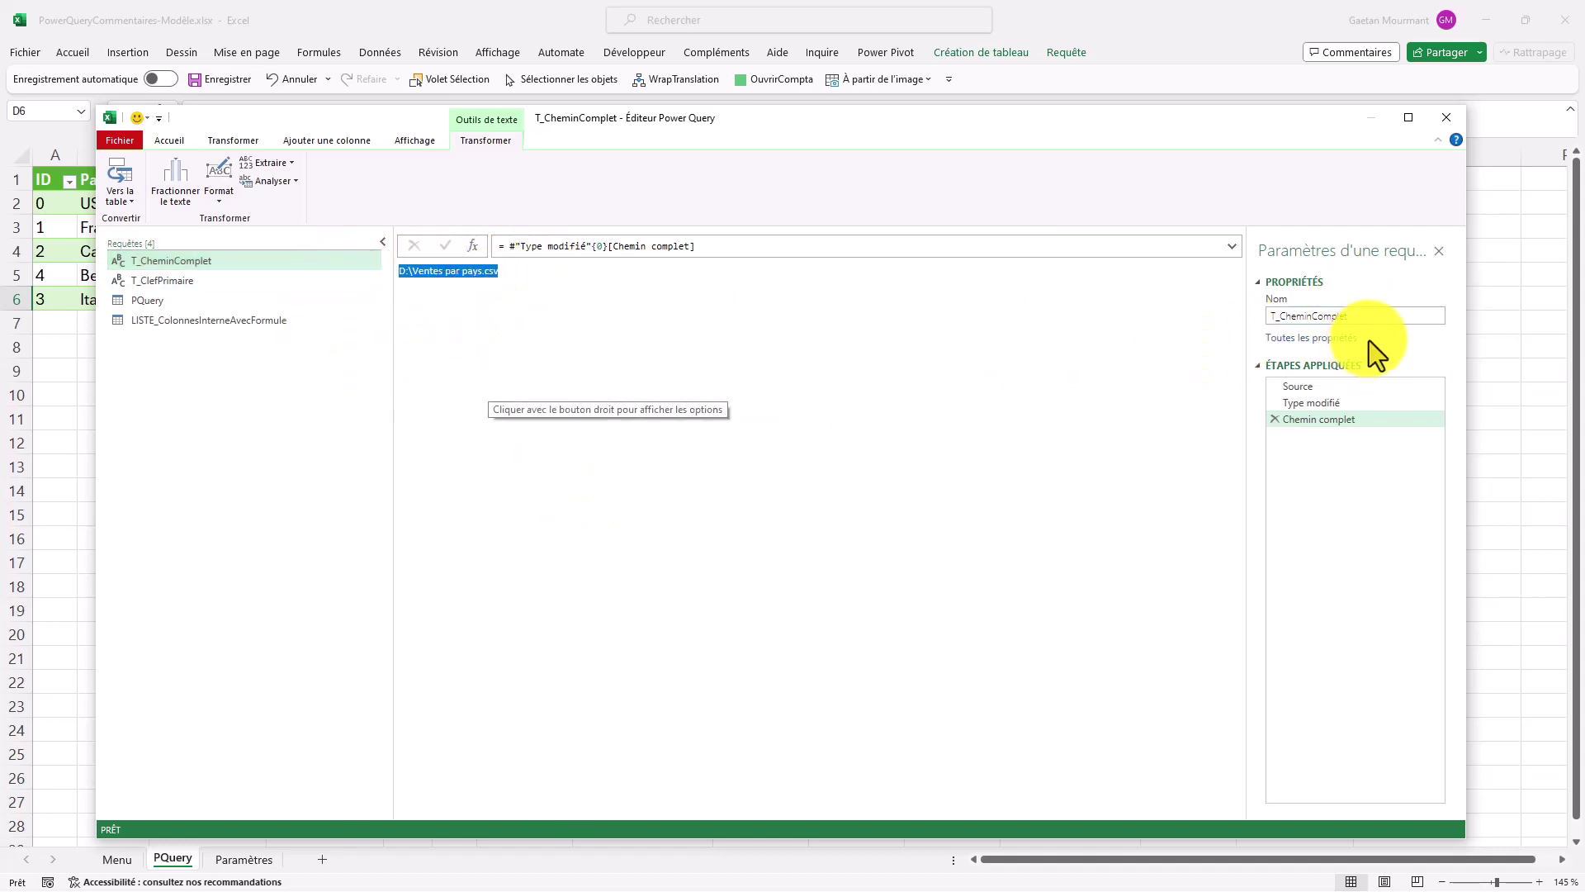
pyautogui.click(1337, 387)
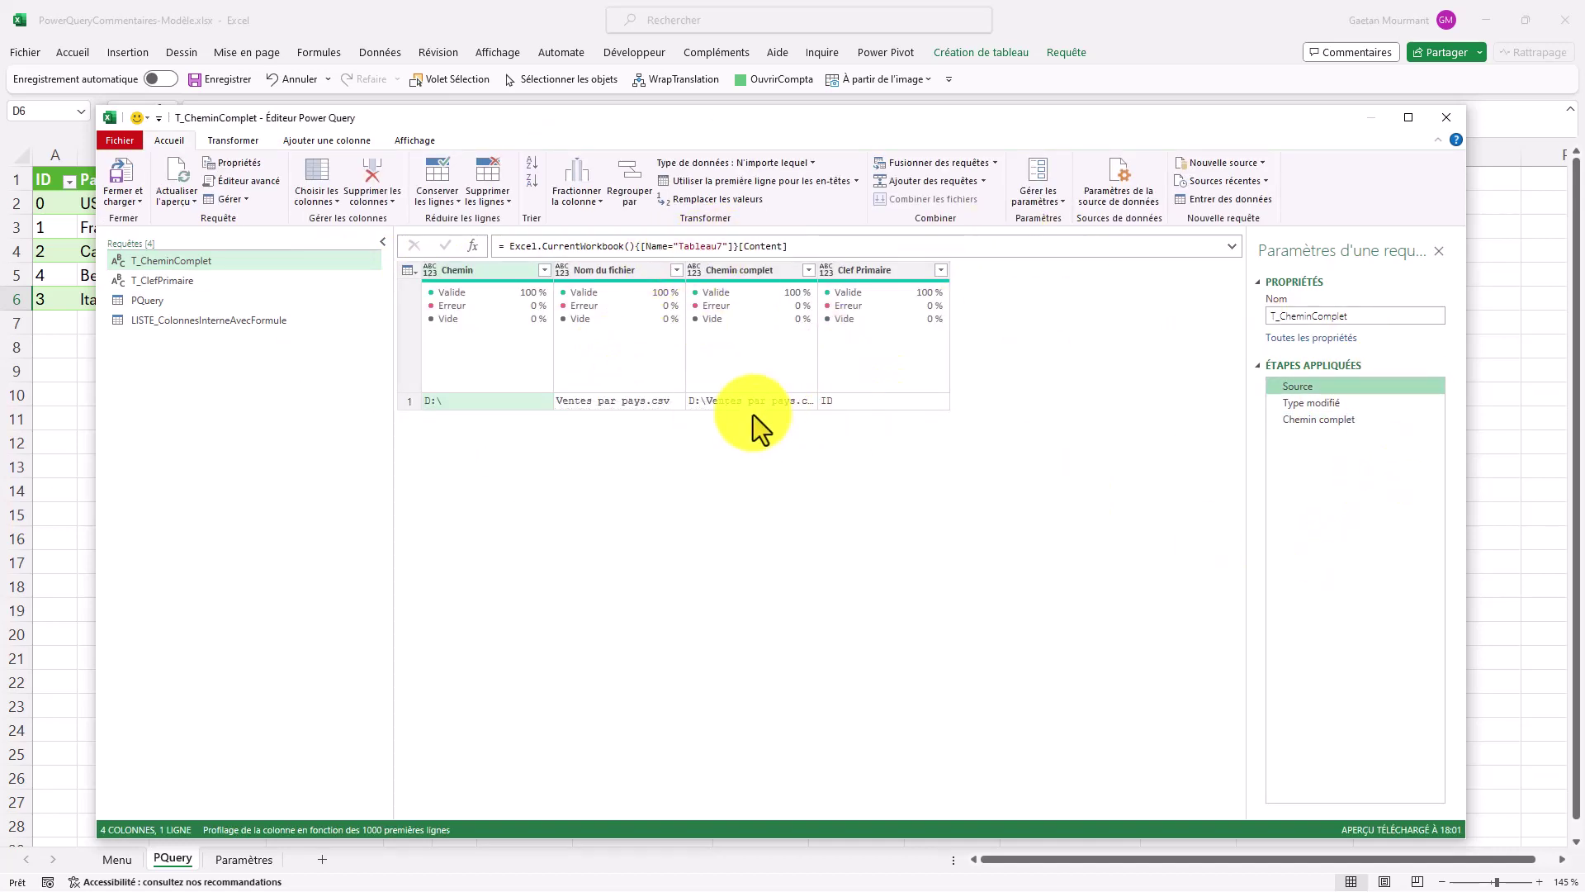
# Step: Examine the T_ClefPrimaire query's Source and Clef Primaire steps and the options available for the primary key value
pyautogui.click(205, 279)
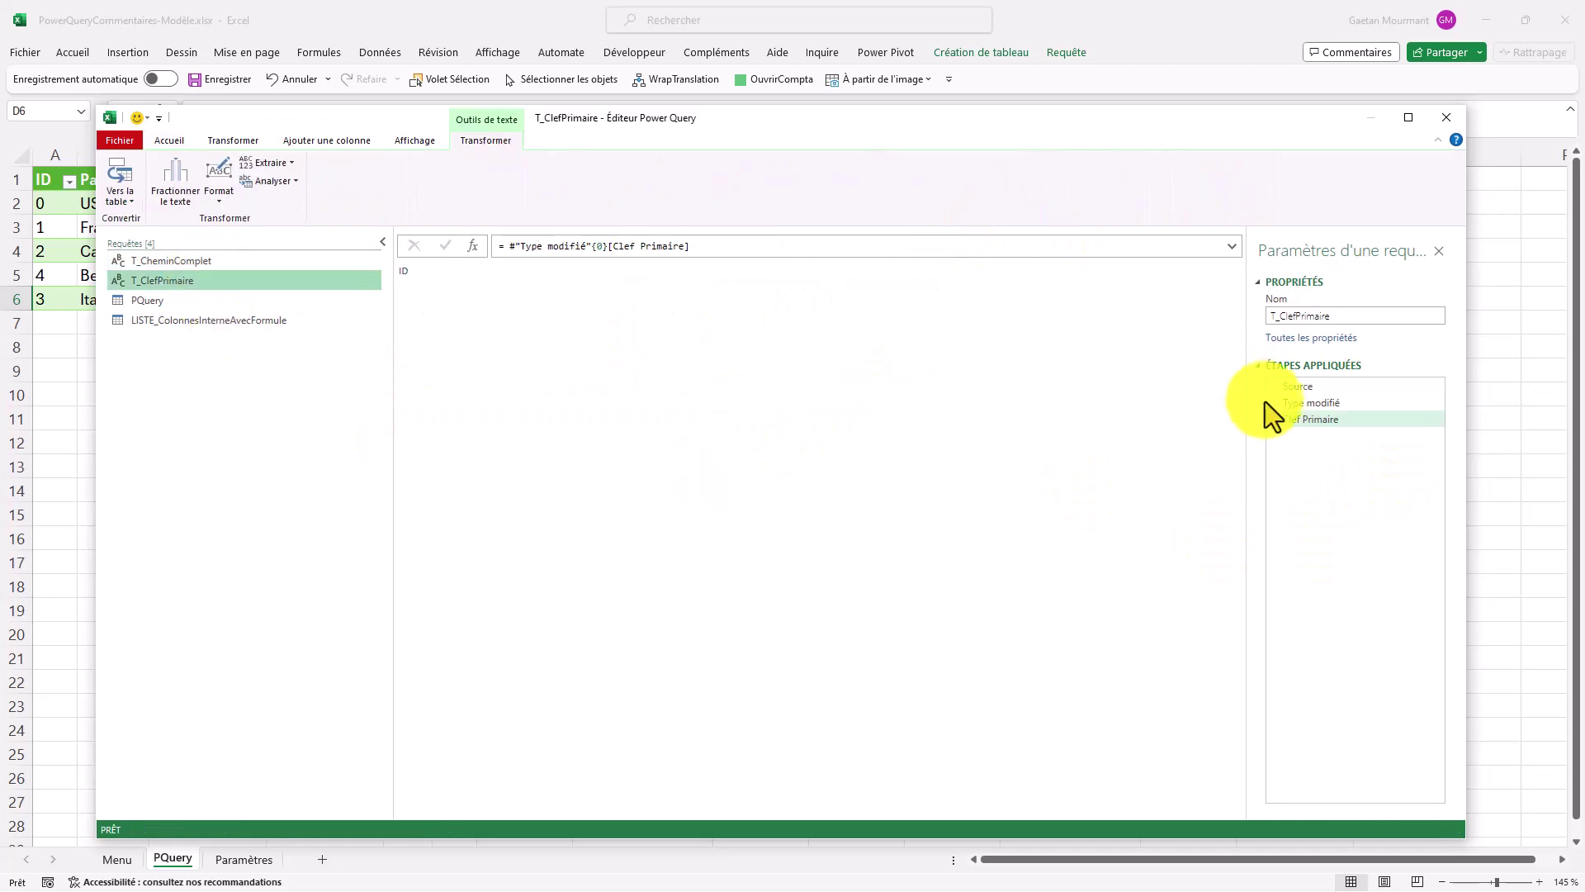
pyautogui.click(1295, 386)
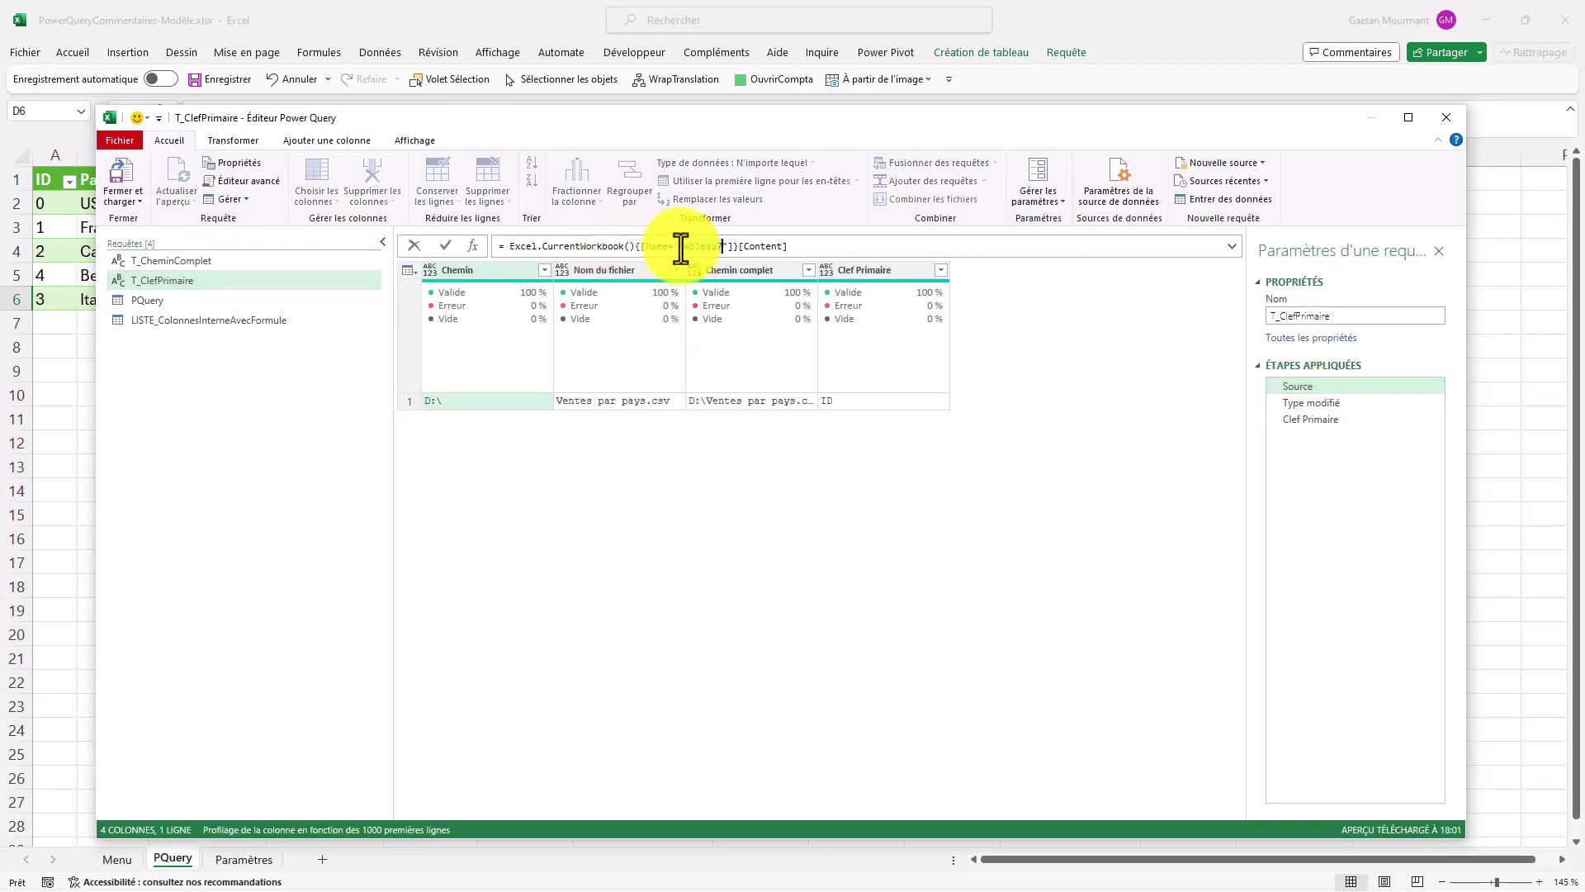
pyautogui.click(1346, 419)
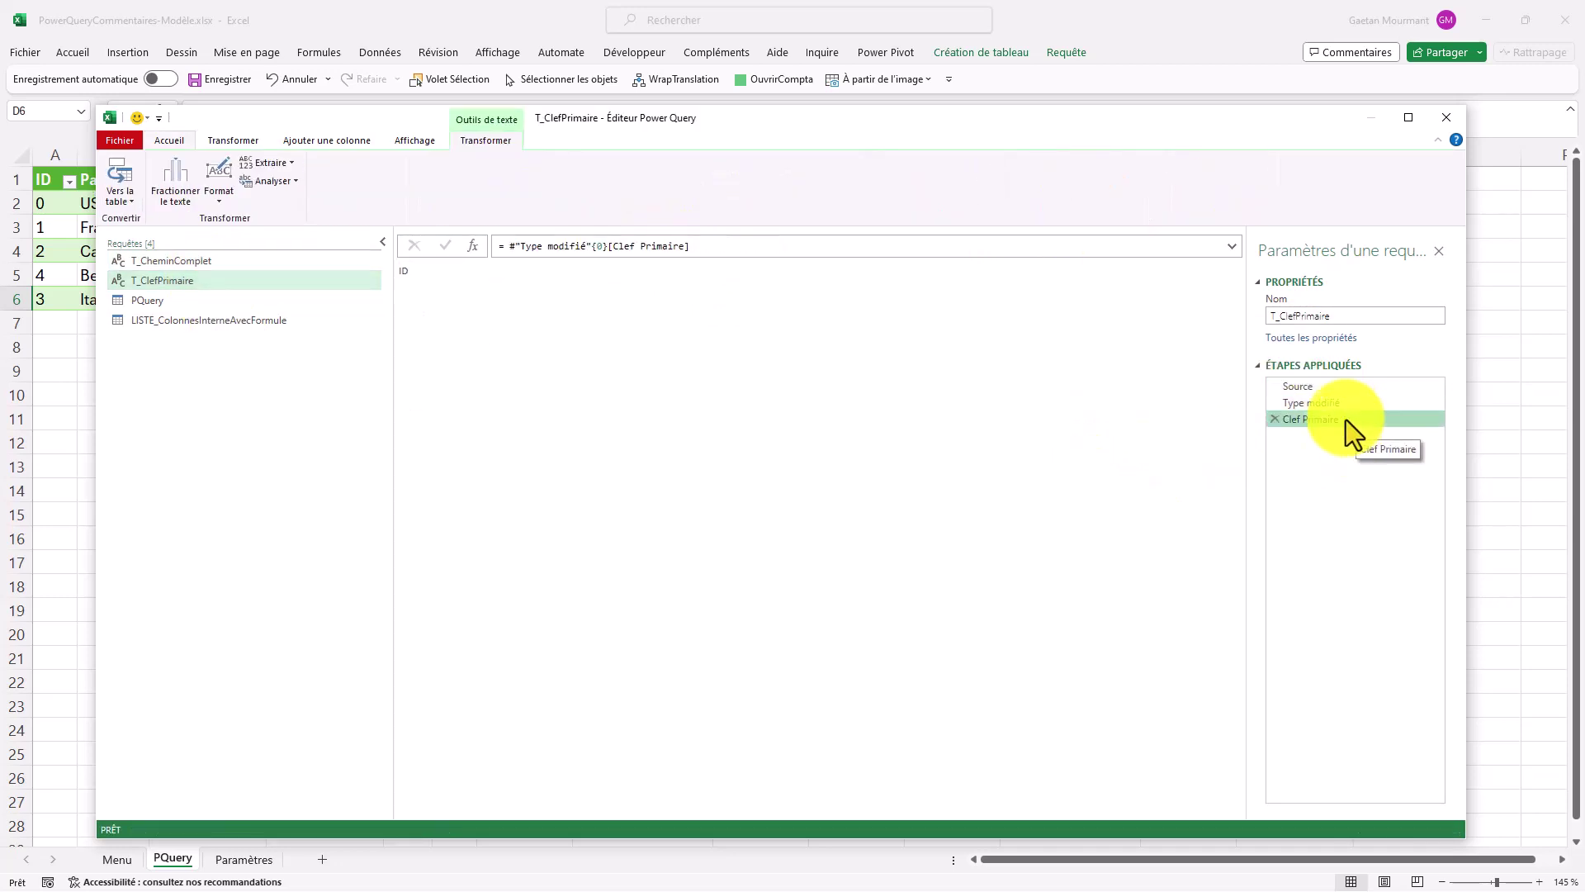
pyautogui.click(1302, 385)
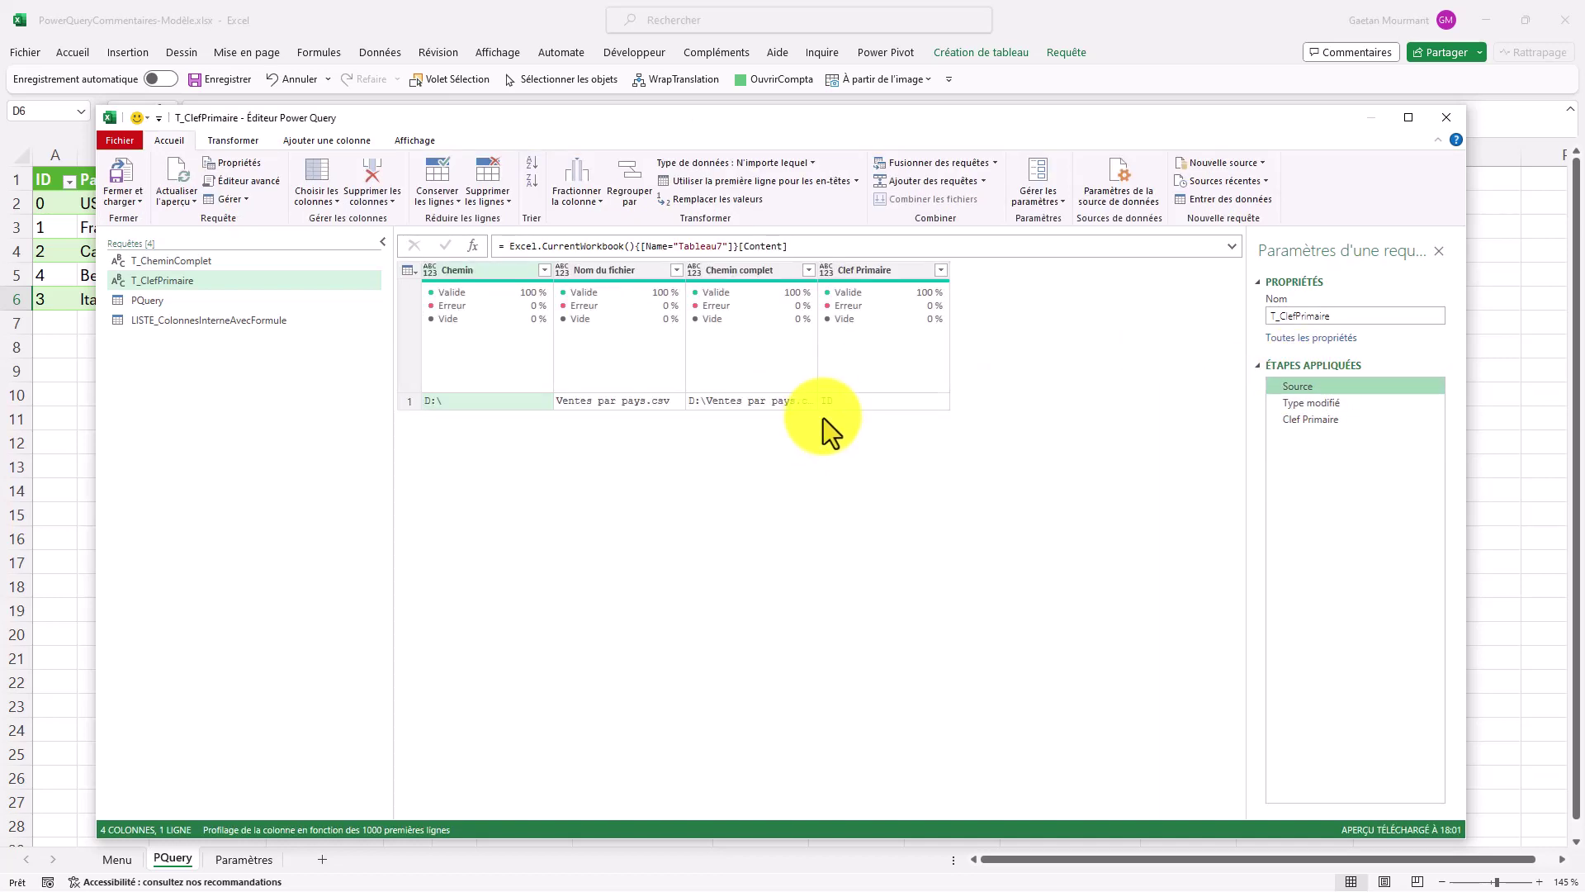
pyautogui.click(839, 403)
pyautogui.rightClick(836, 401)
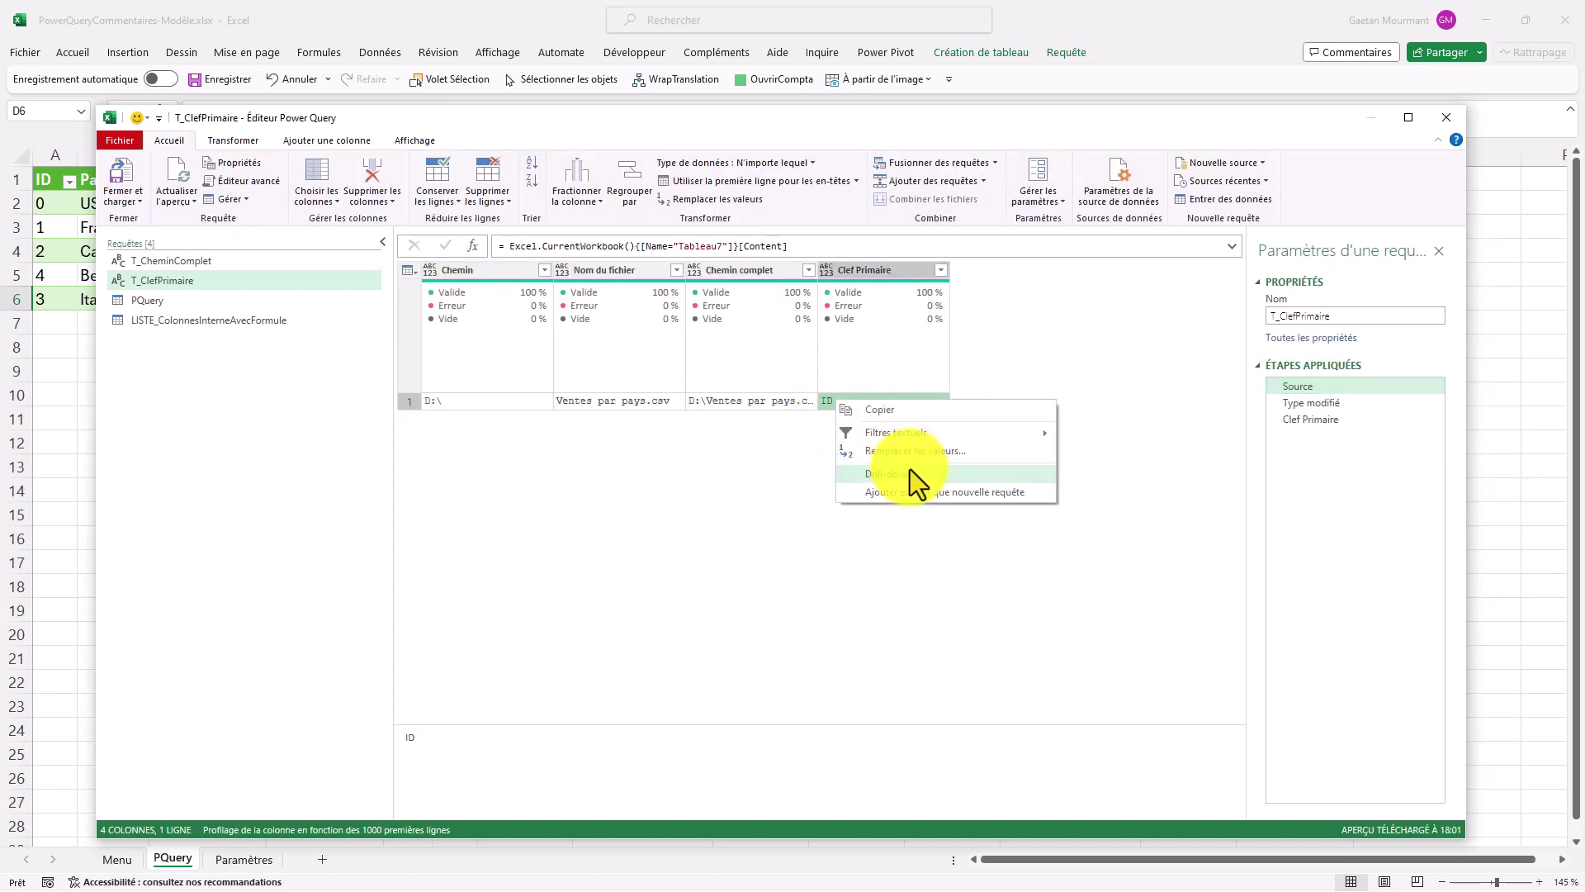
pyautogui.click(799, 582)
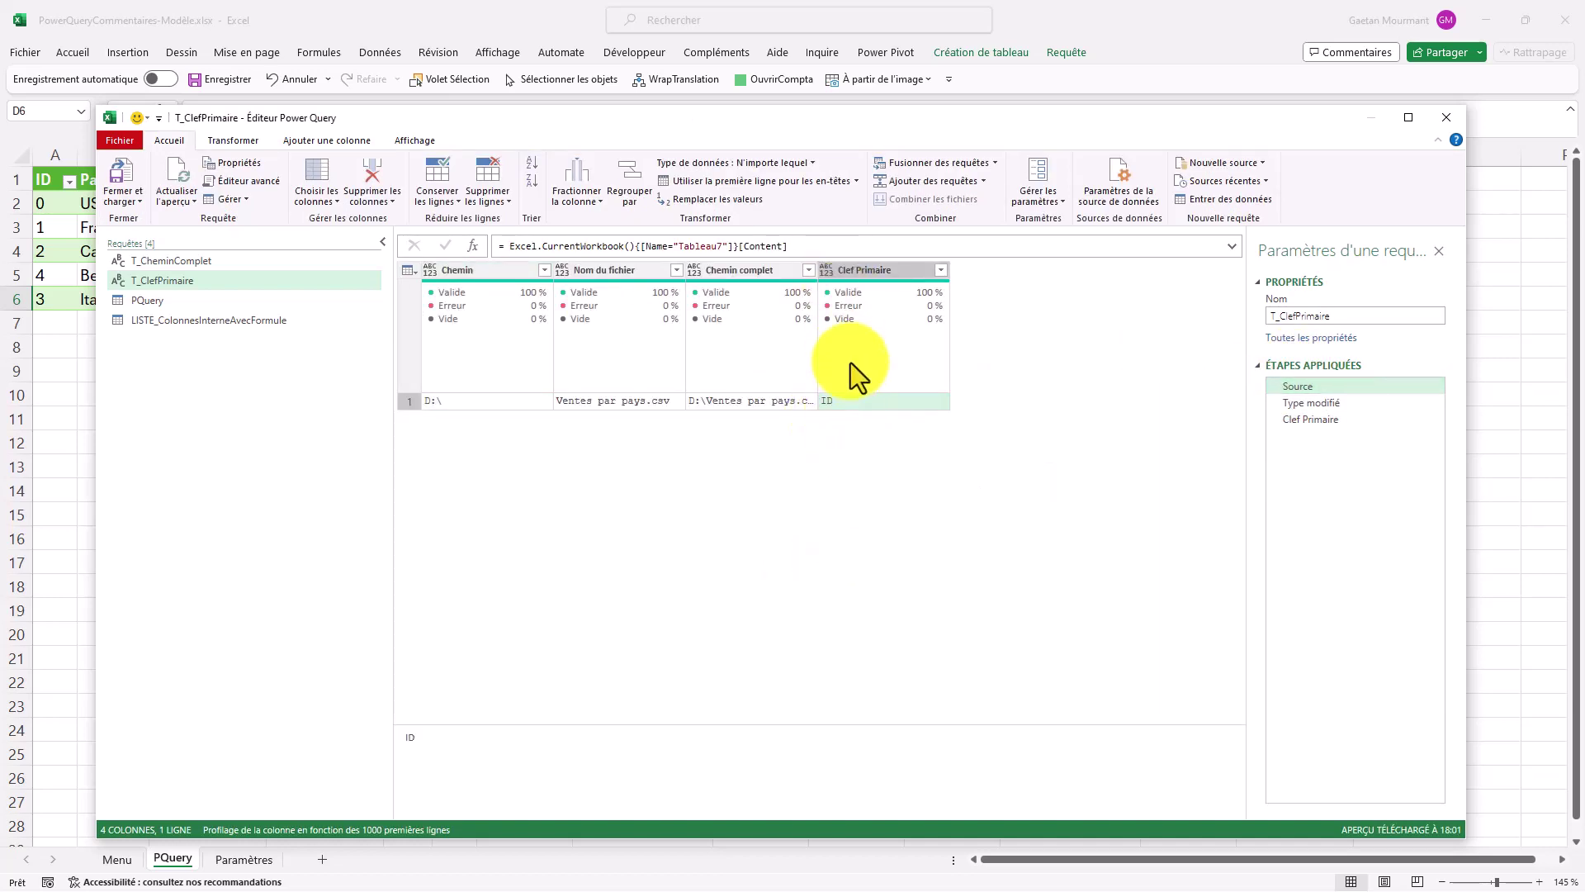
# Step: Examine the PQuery query's SourceExterne, SOURCE_ExterneAvecEntetes and SOURCE_Interne steps, including the CSV formula's reference to T_CheminComplet
pyautogui.click(234, 304)
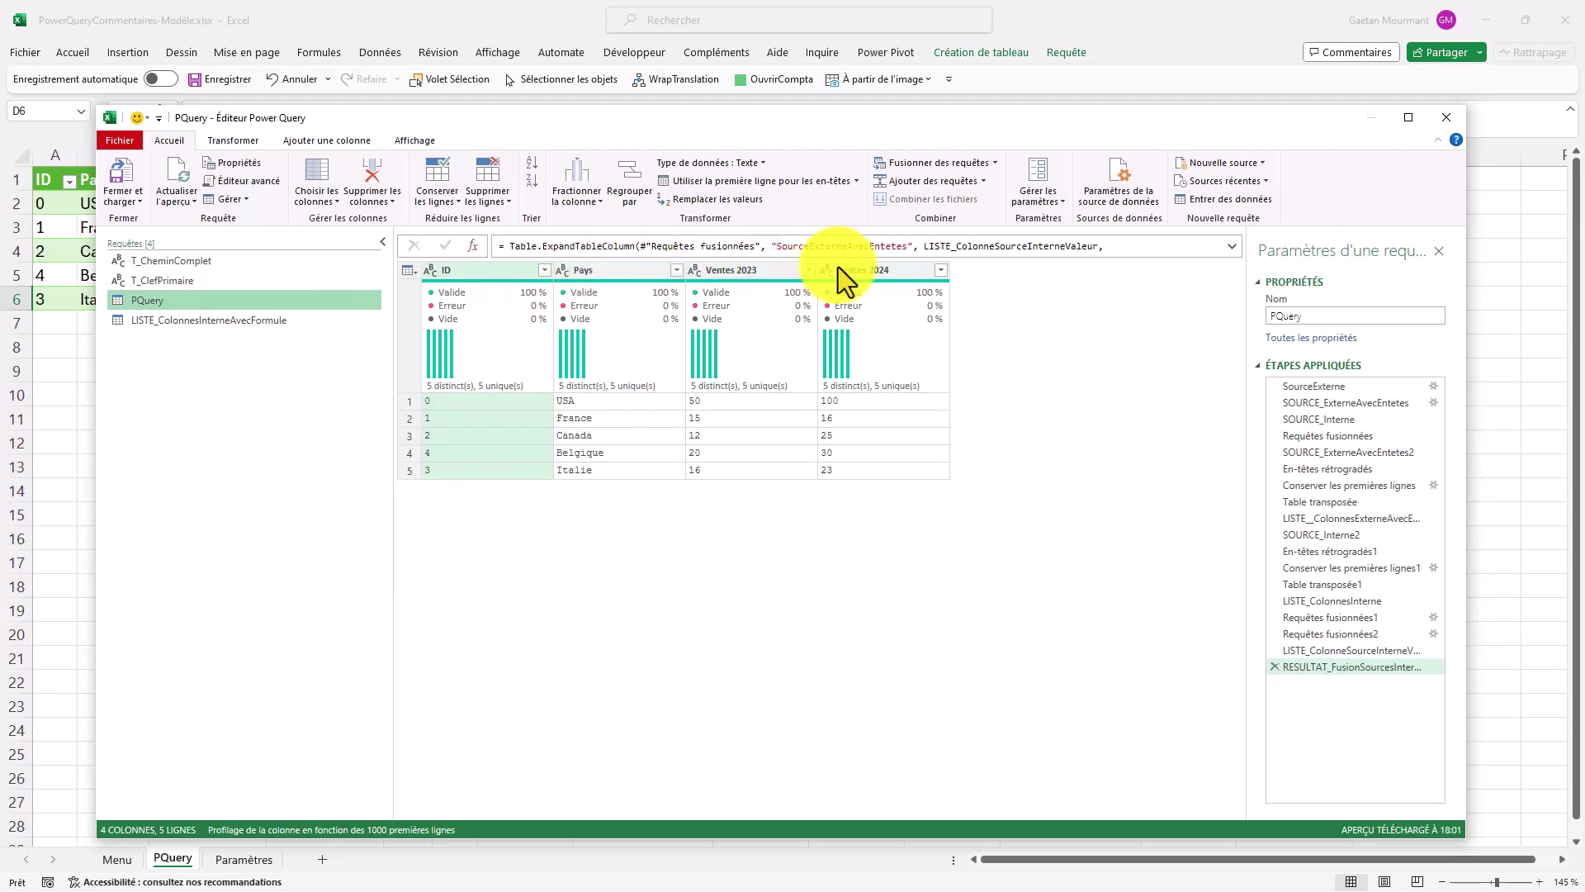
pyautogui.click(1325, 387)
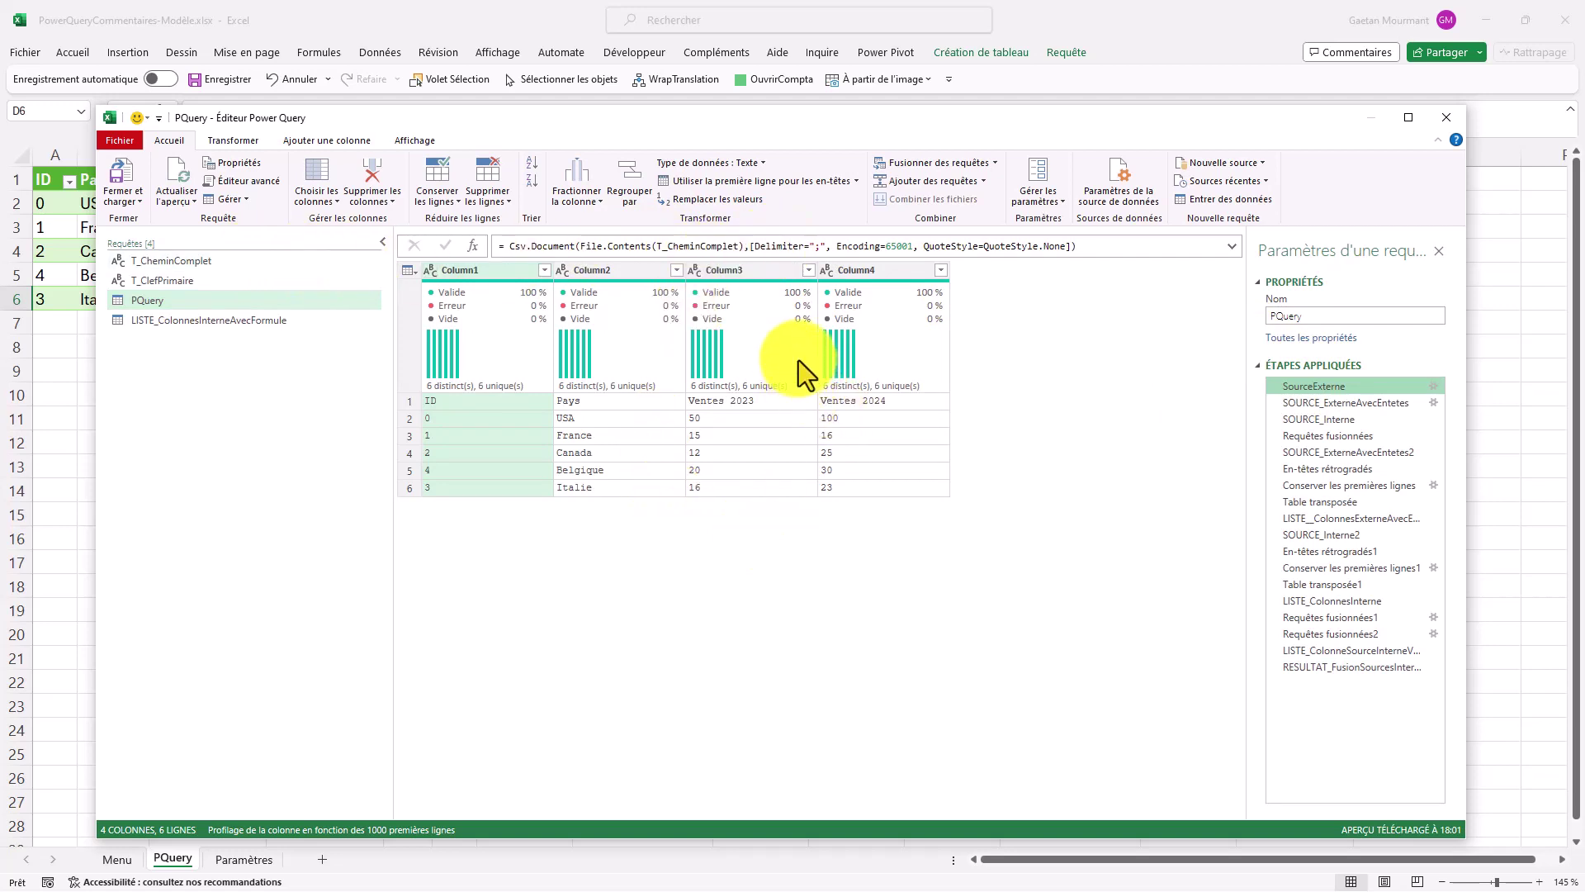
pyautogui.moveTo(799, 360)
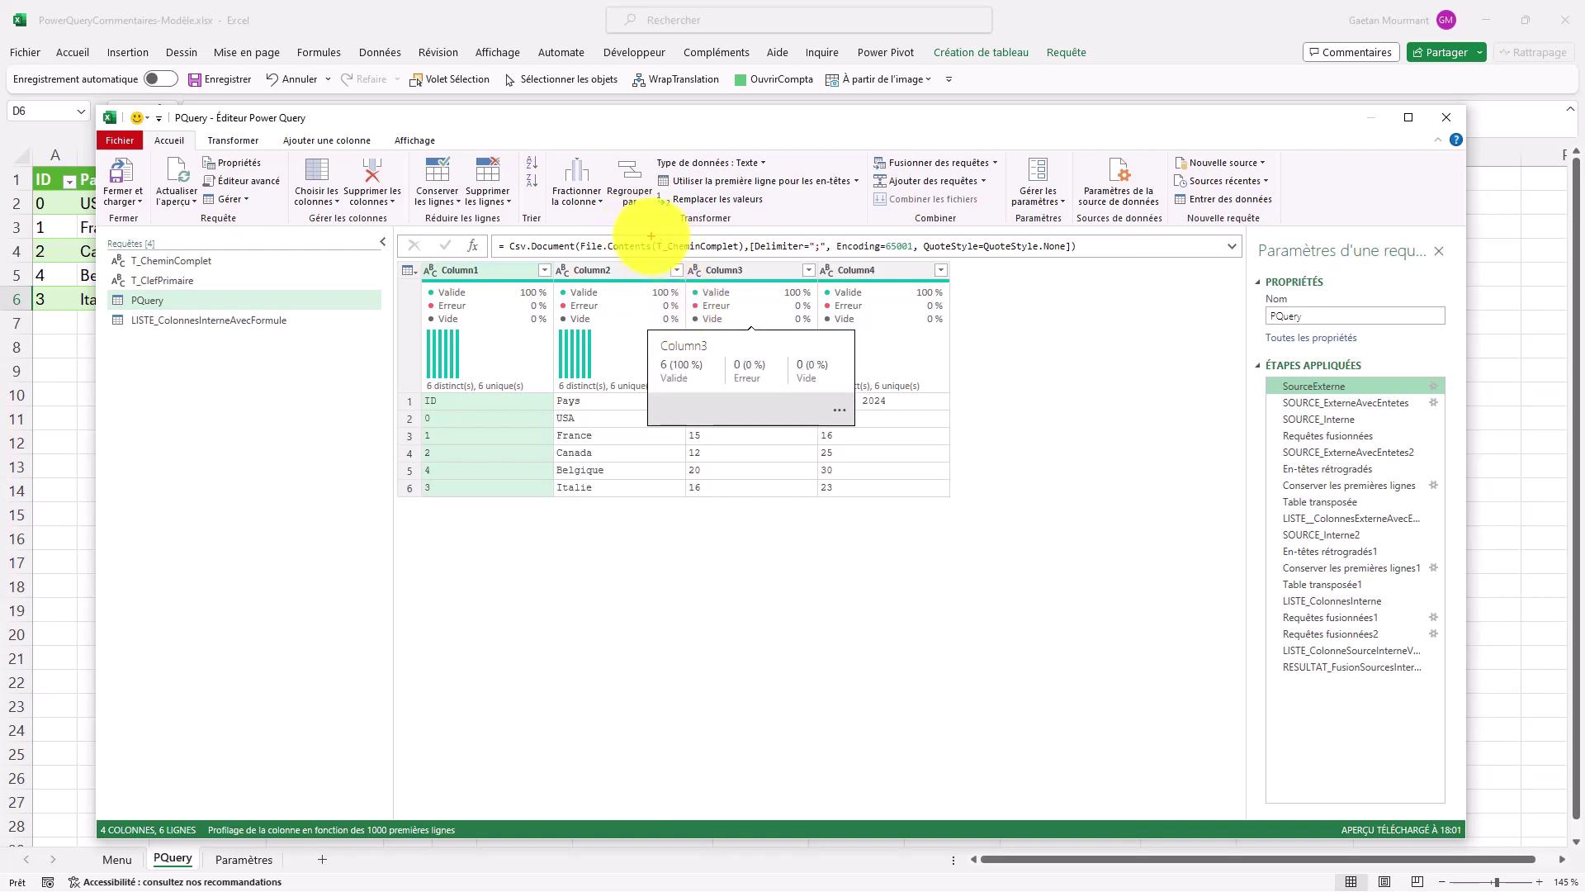
pyautogui.moveTo(650, 237); pyautogui.dragTo(759, 256)
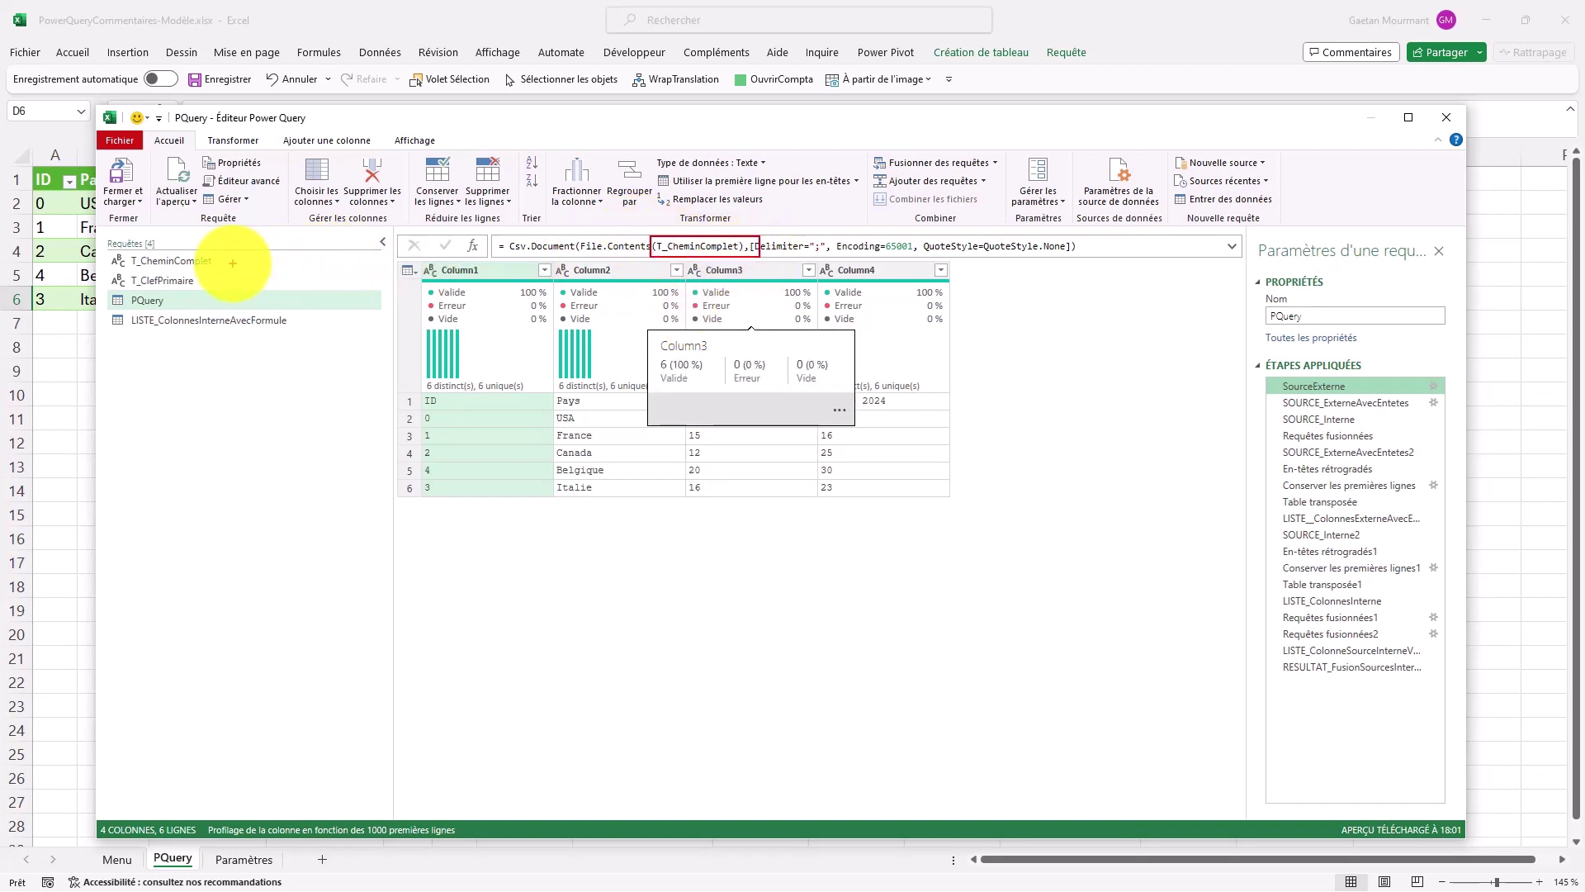
pyautogui.moveTo(232, 264); pyautogui.dragTo(647, 251)
pyautogui.press('Escape')
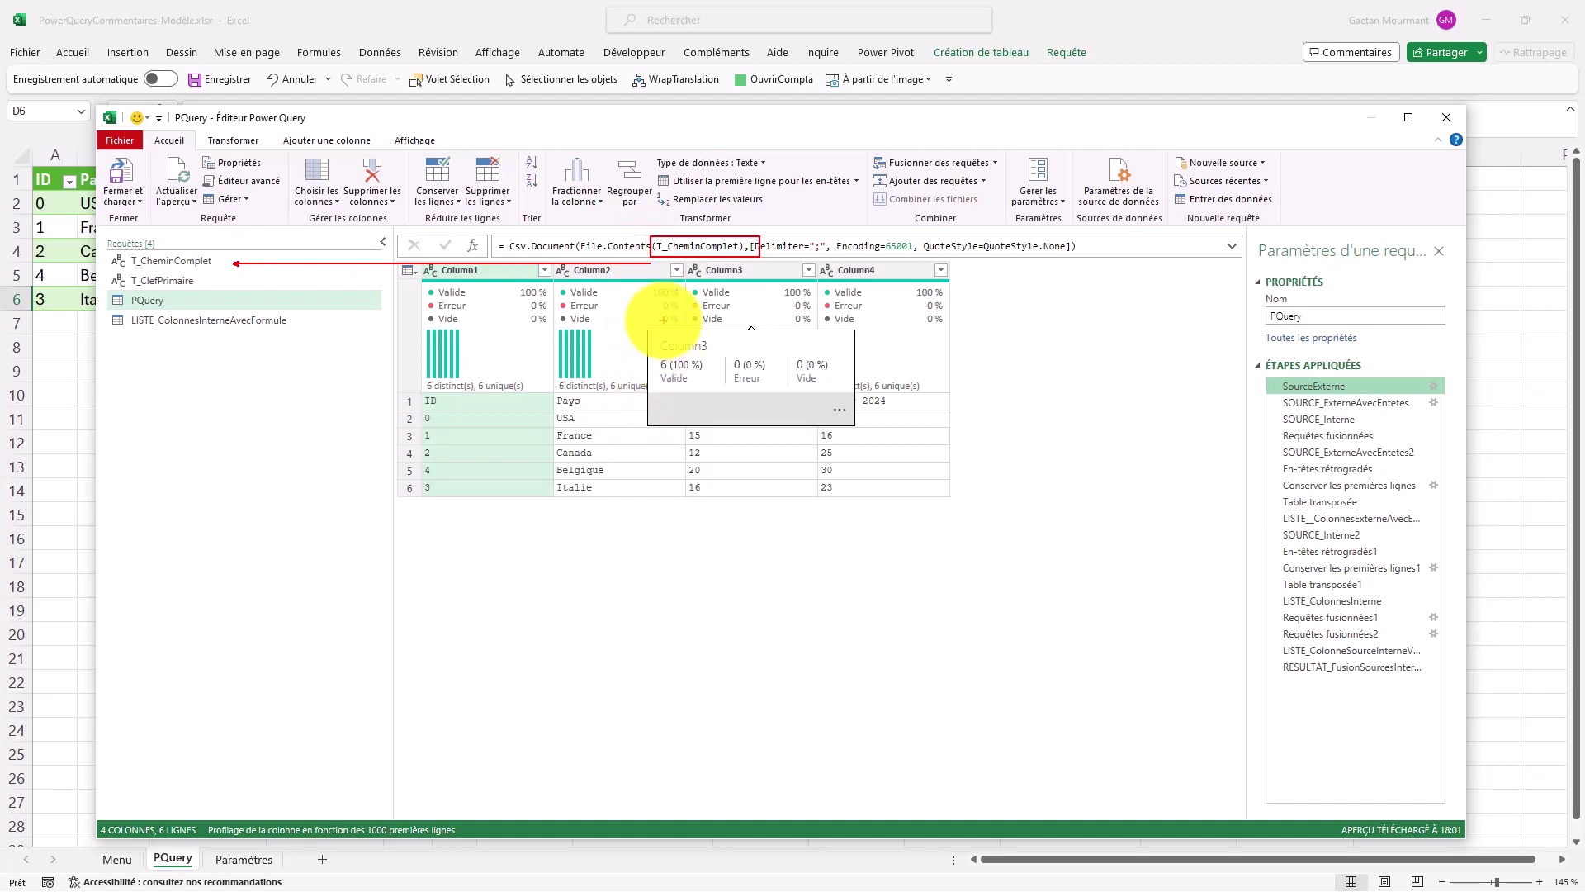
pyautogui.click(1330, 403)
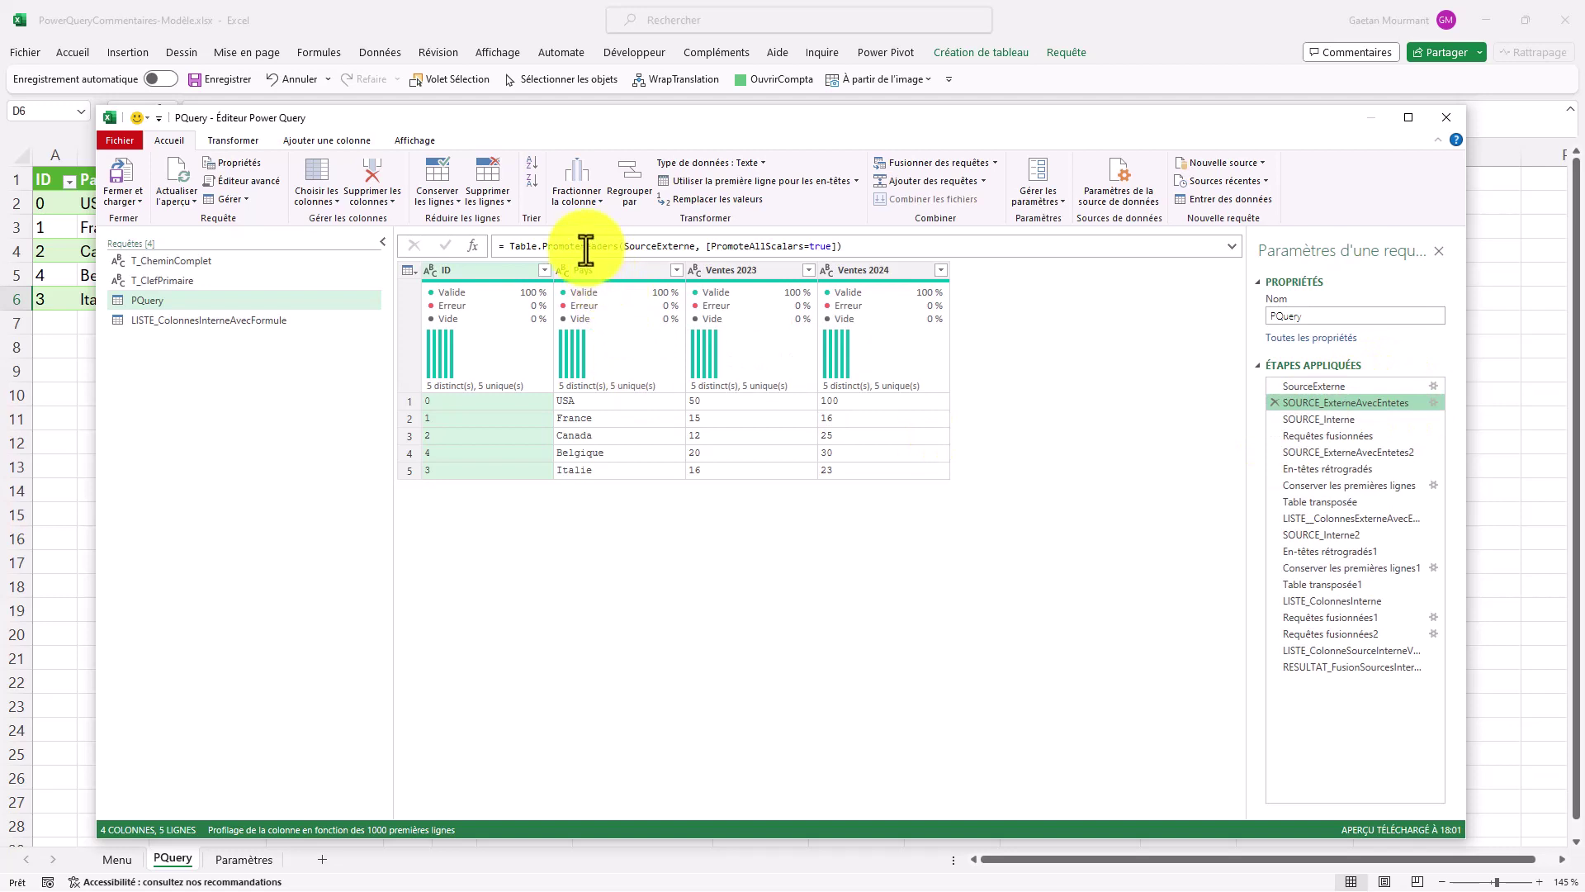
pyautogui.click(1321, 421)
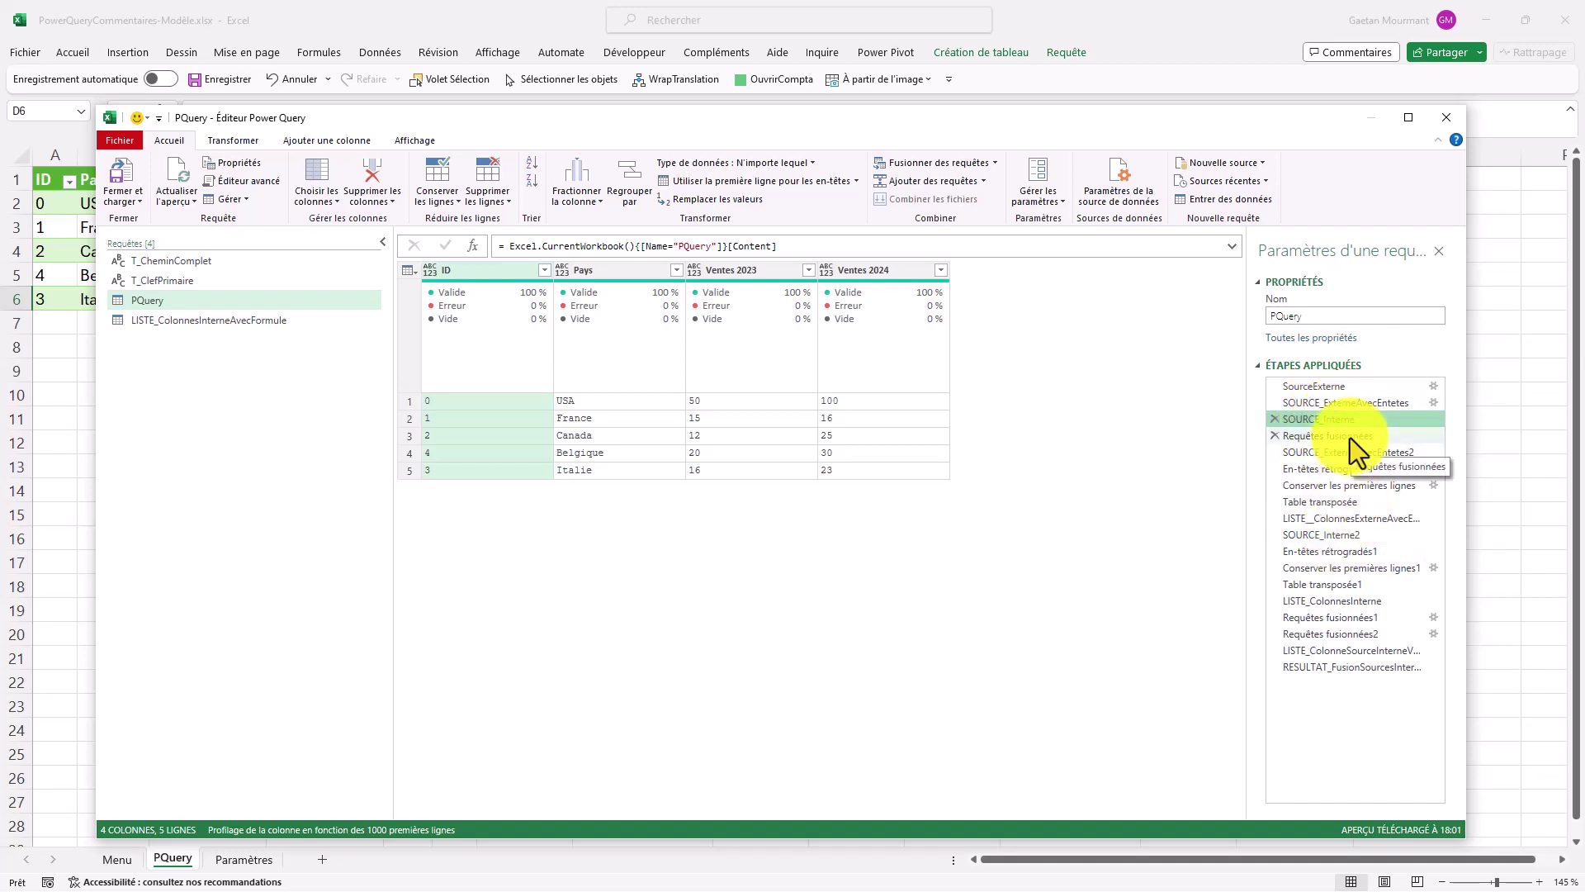
# Step: Expand and examine the Requêtes fusionnées join formula, focusing on its SOURCE_ExterneAvecEntetes and SOURCE_Interne arguments
pyautogui.click(1328, 438)
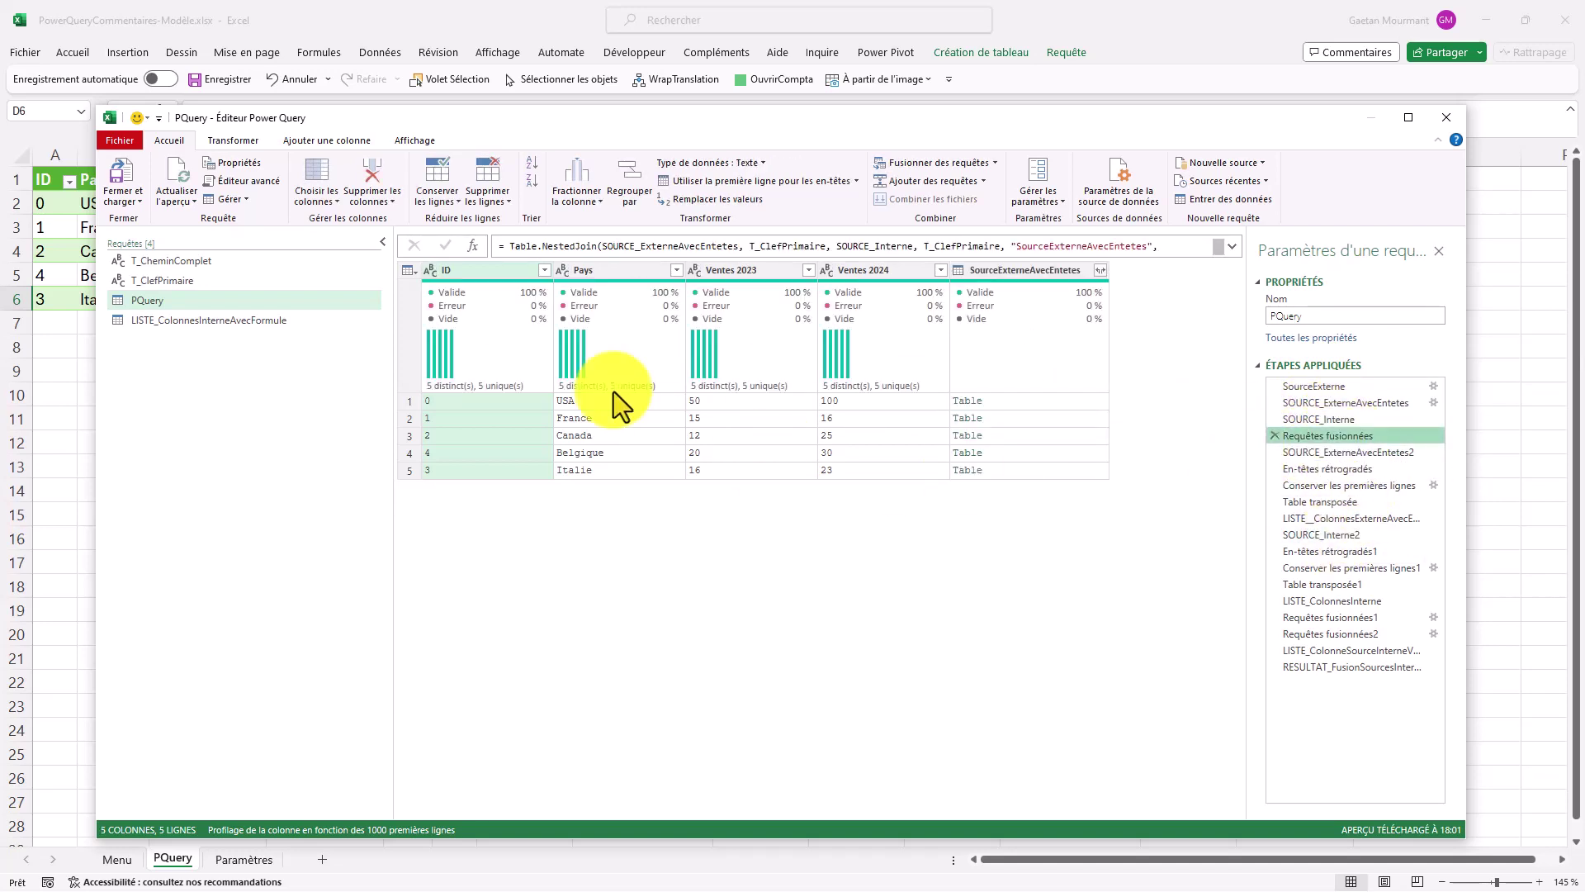
pyautogui.click(1230, 248)
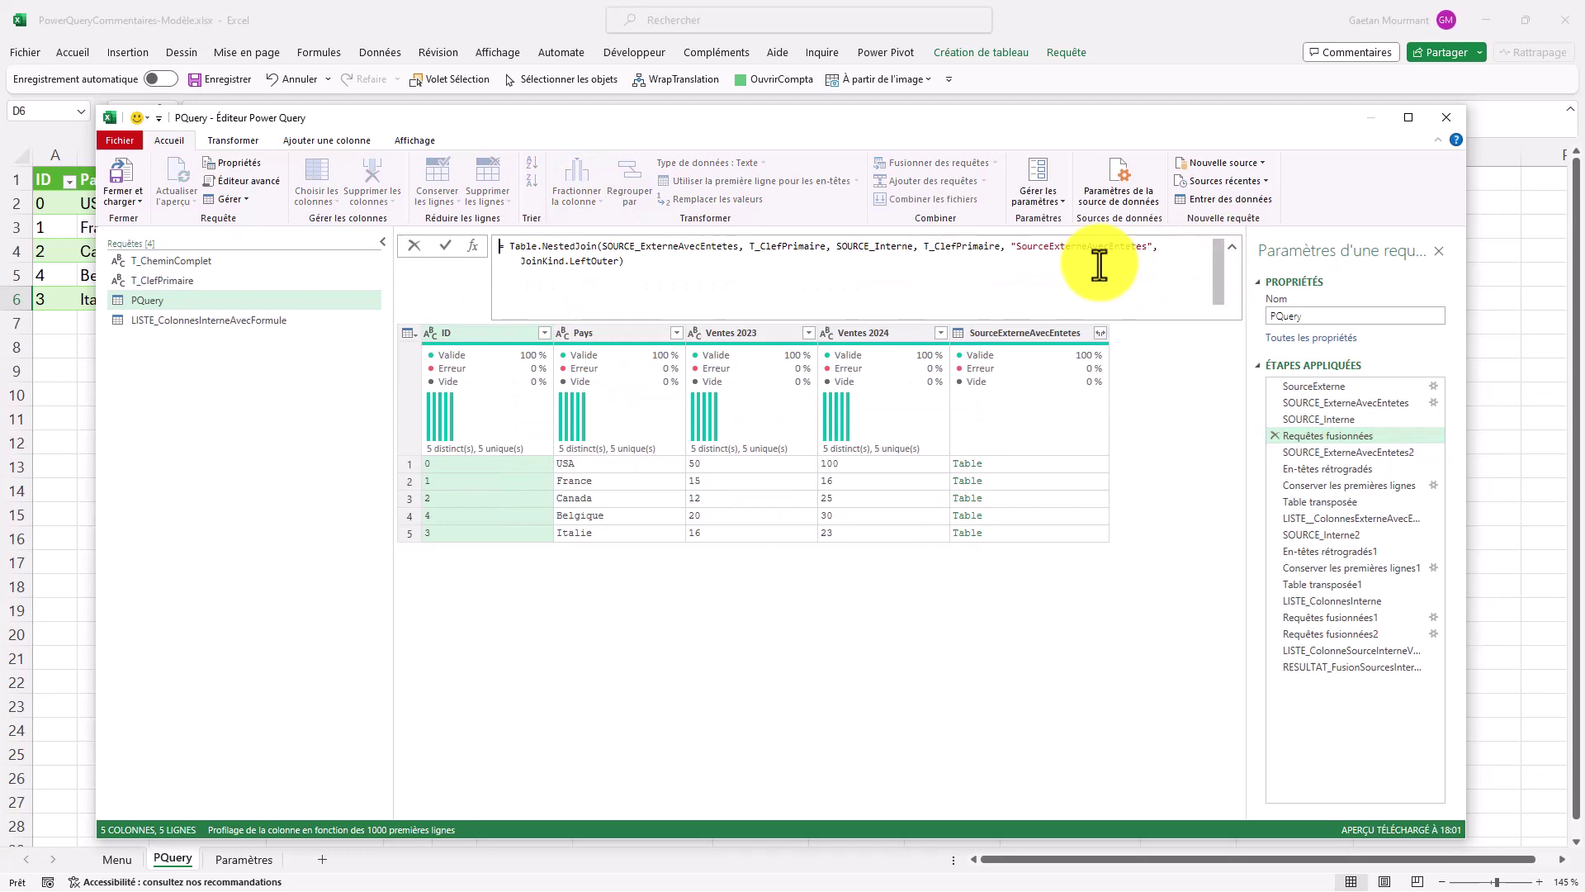
pyautogui.doubleClick(777, 248)
pyautogui.doubleClick(714, 247)
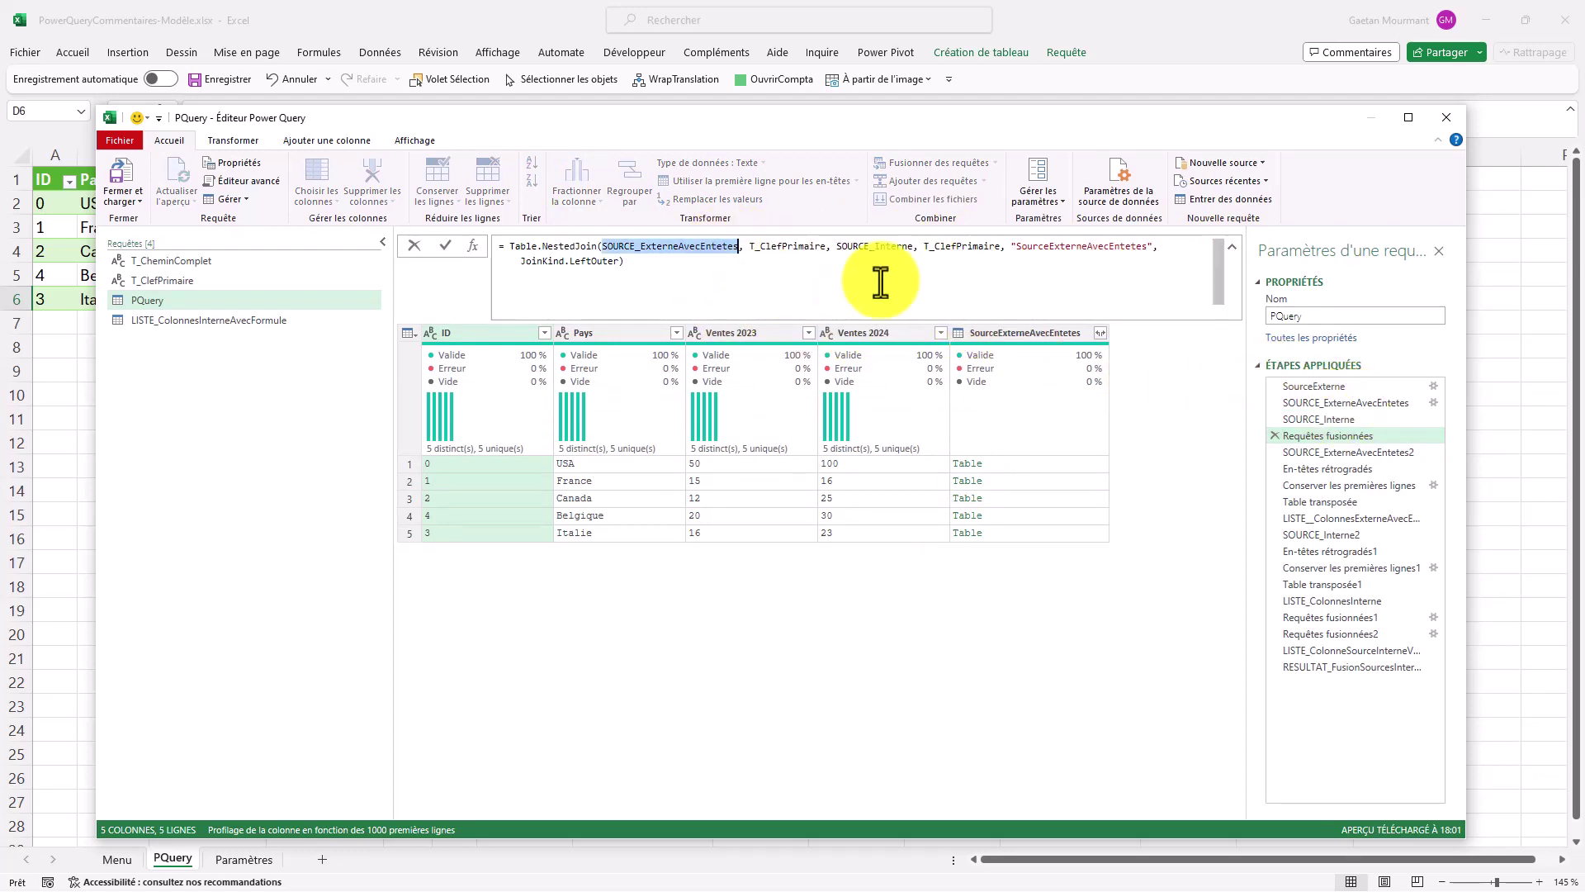
pyautogui.doubleClick(884, 247)
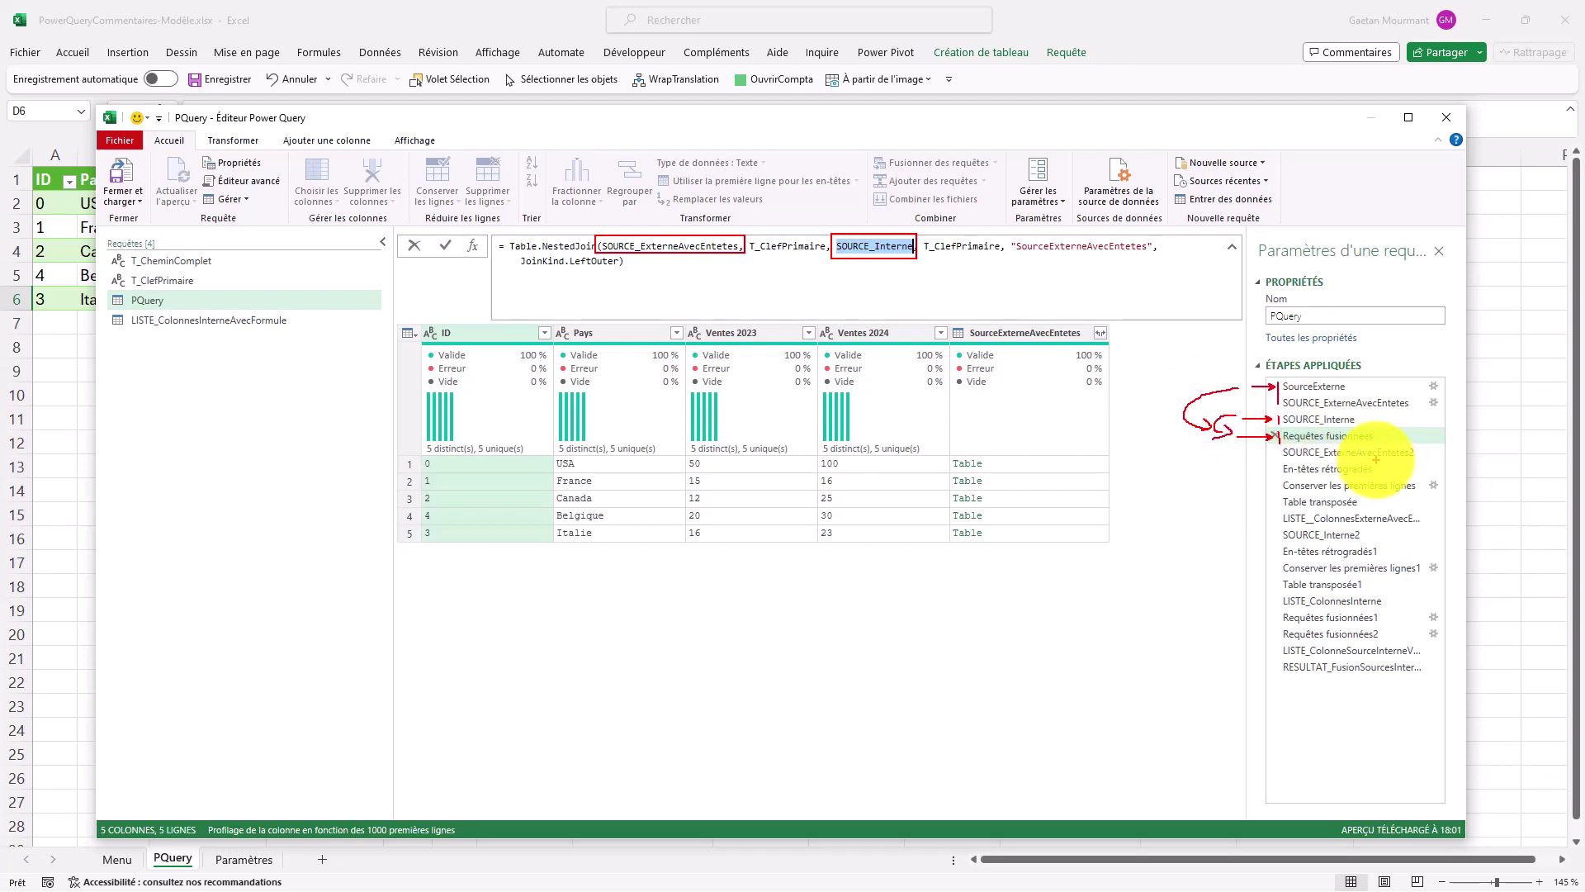
pyautogui.press('Escape')
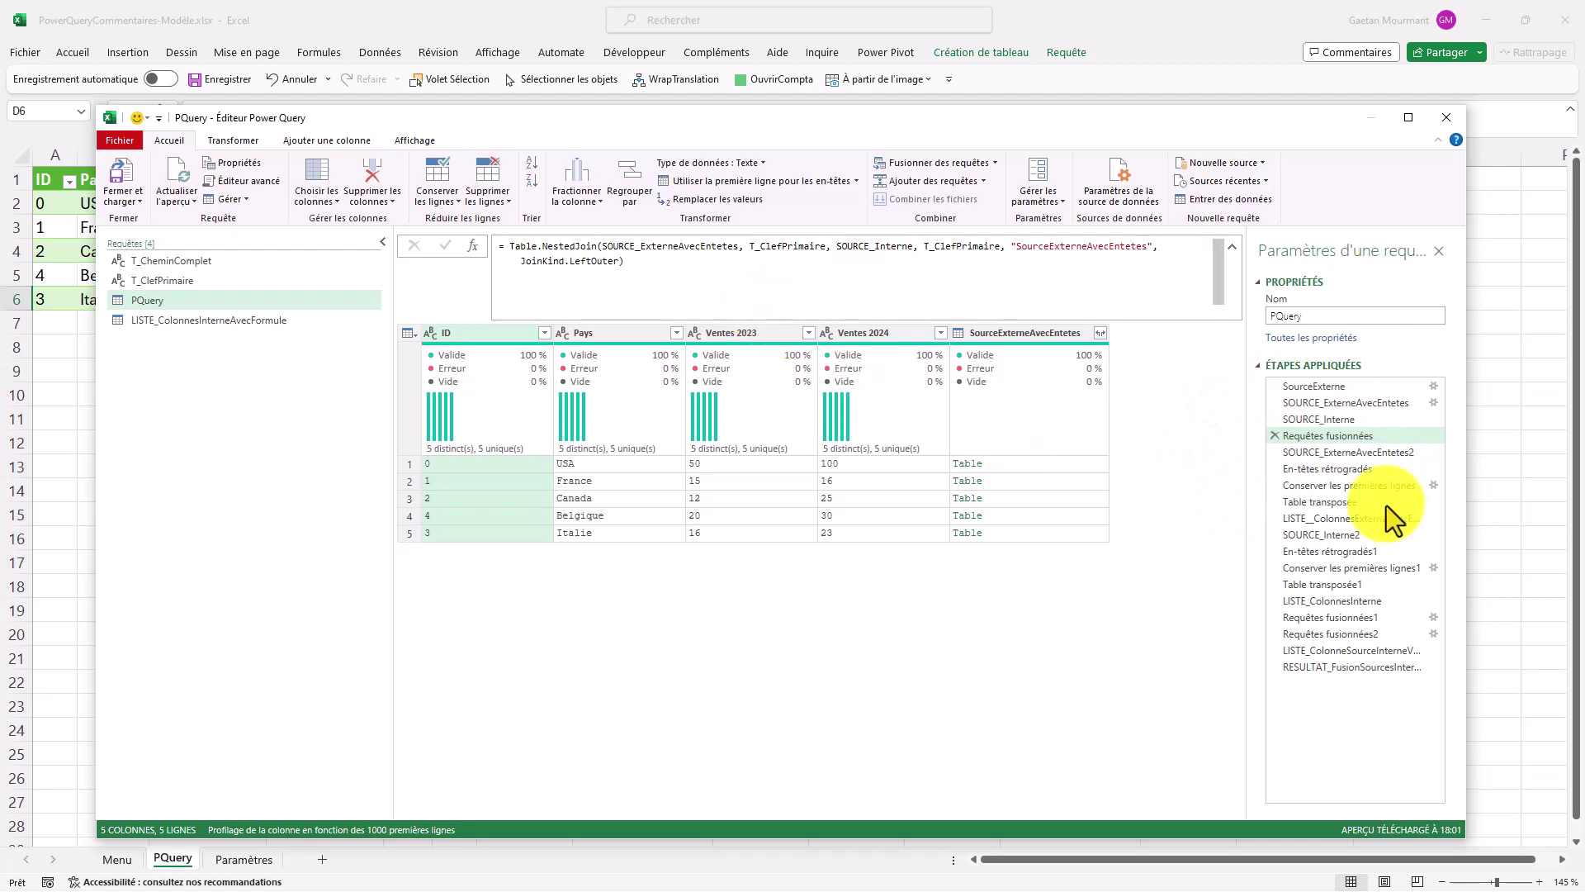
# Step: Compare the SOURCE_ExterneAvecEntetes2 step with Requêtes fusionnées, and review the En-têtes rétrogradés and Conserver les premières lignes steps
pyautogui.click(1370, 454)
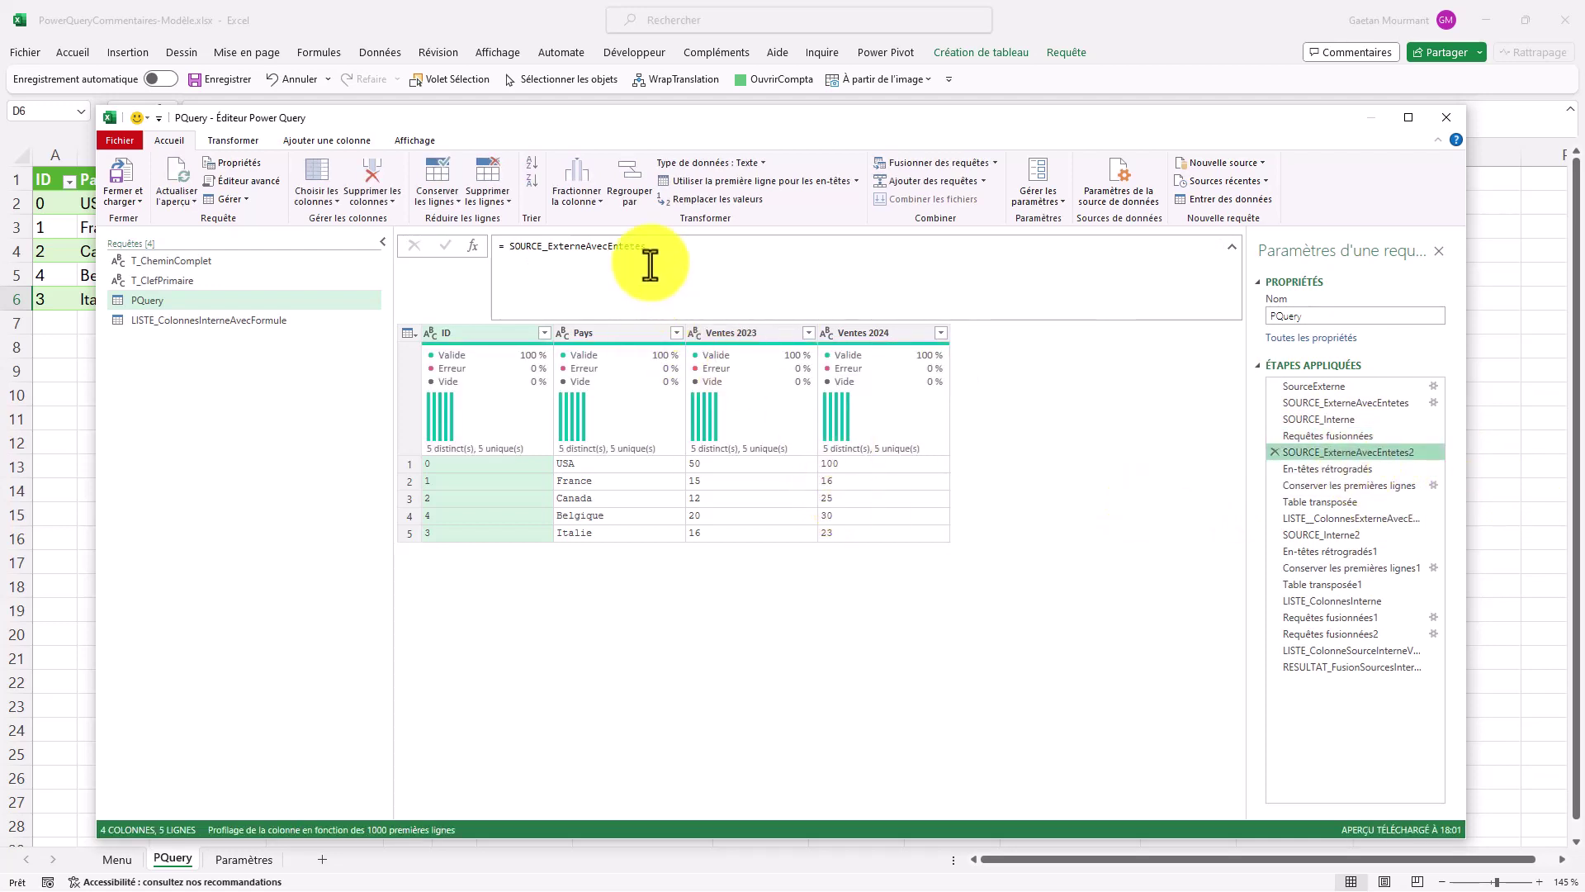
pyautogui.click(1313, 436)
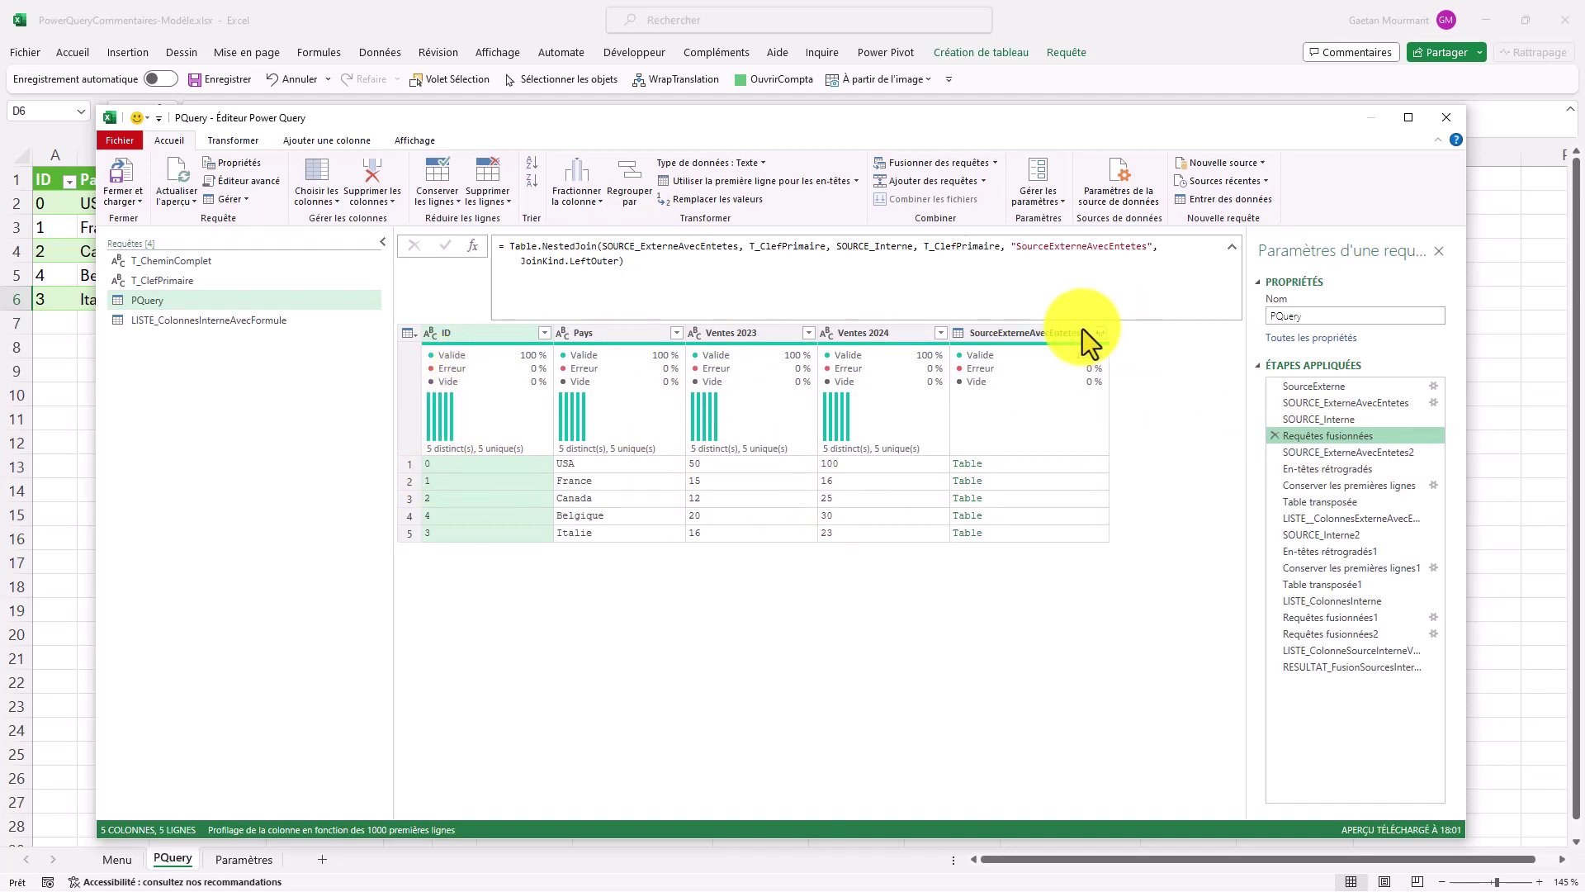
pyautogui.click(1356, 454)
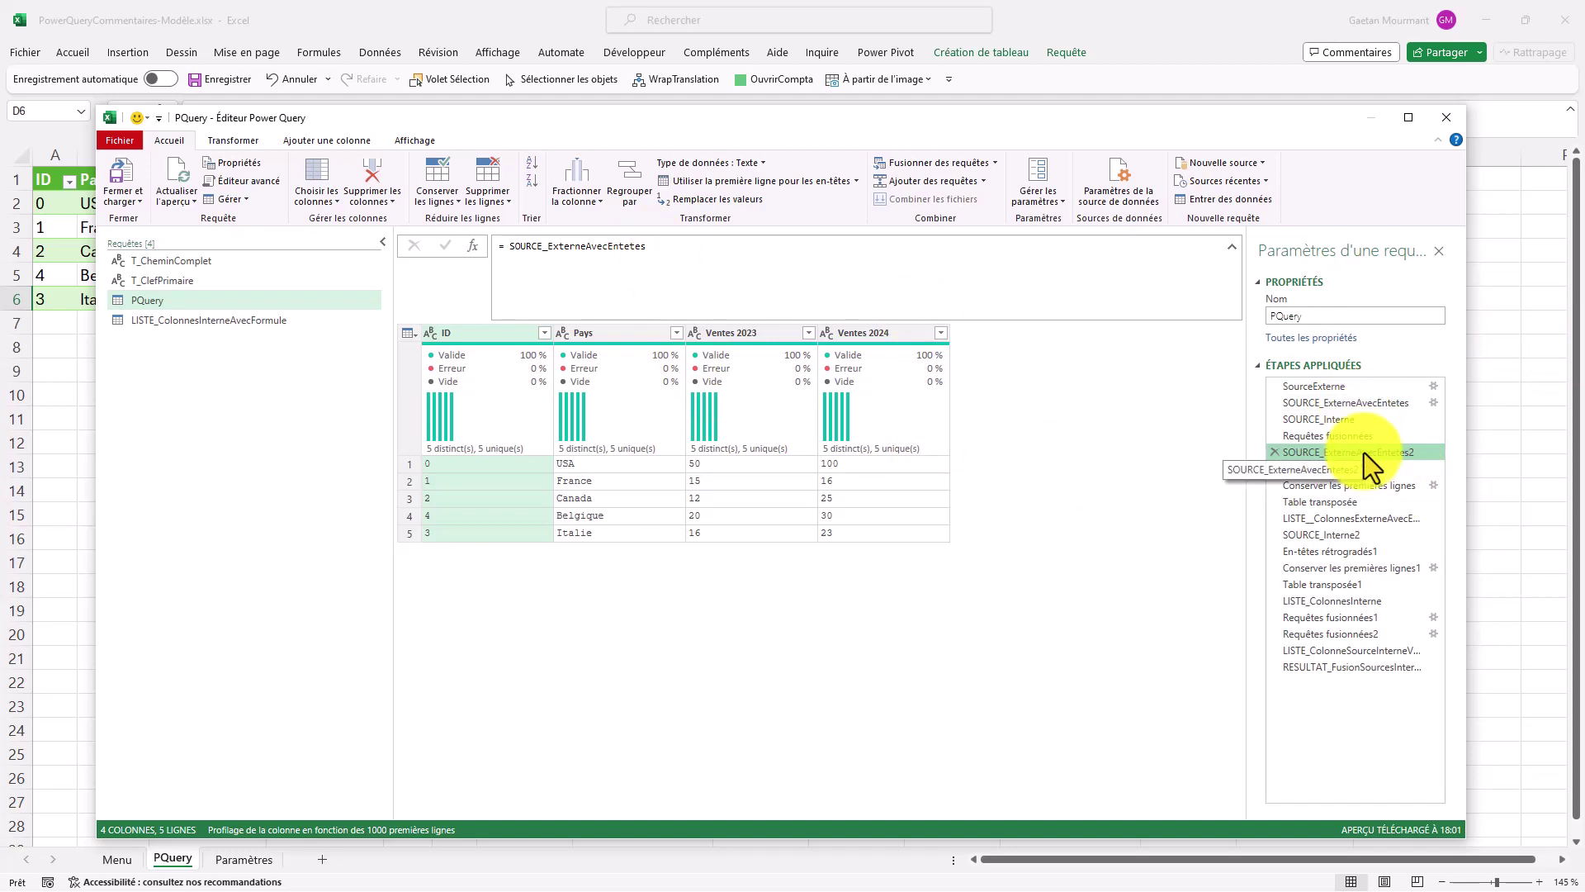
pyautogui.click(1351, 471)
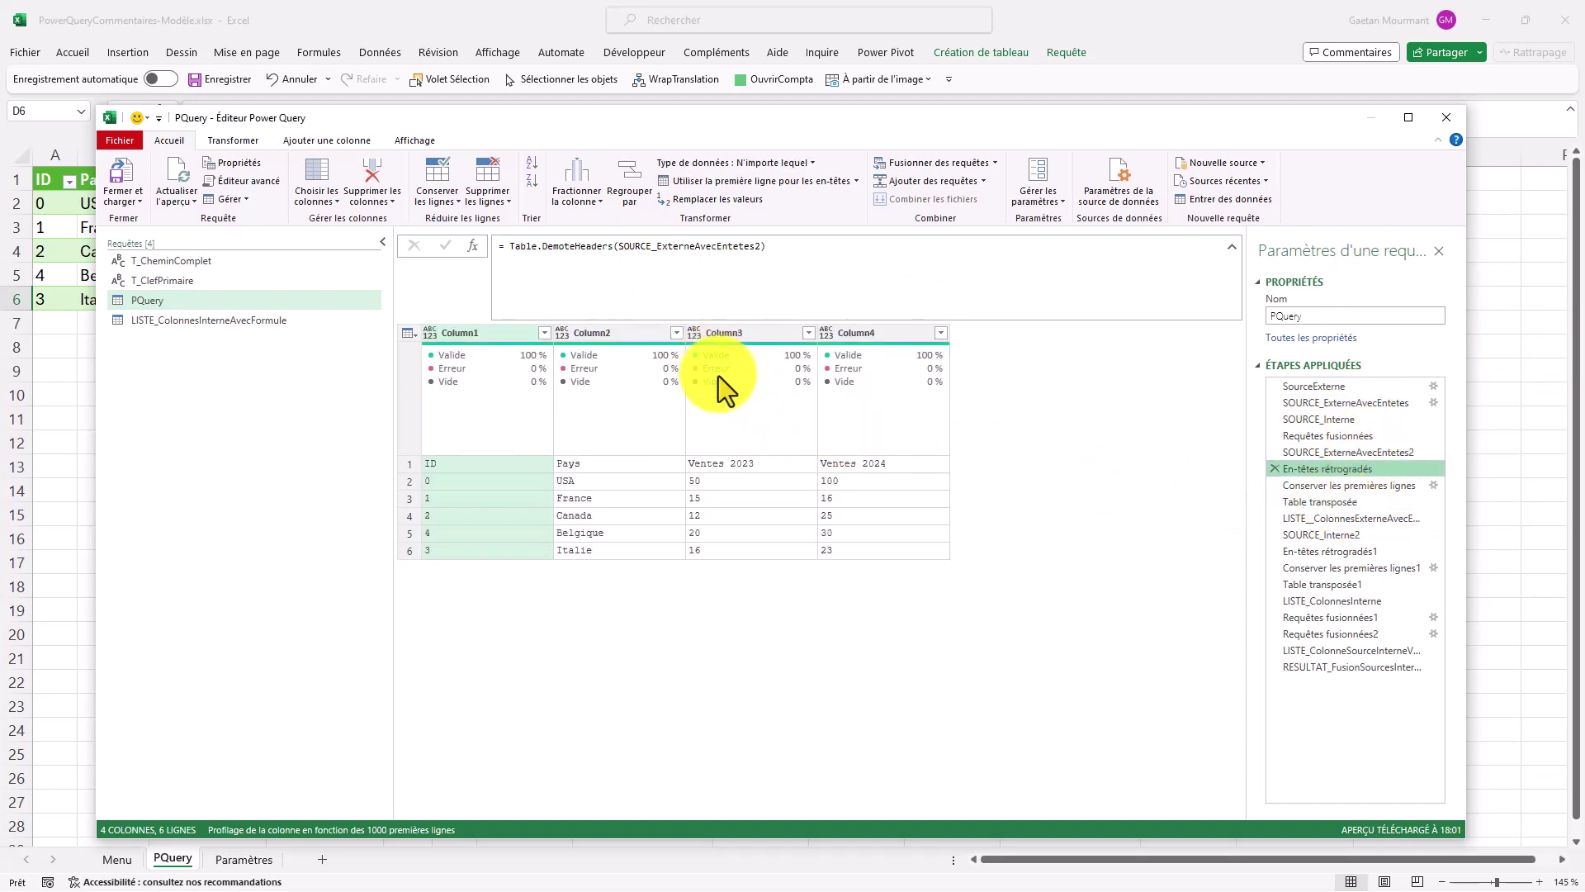
pyautogui.click(1350, 498)
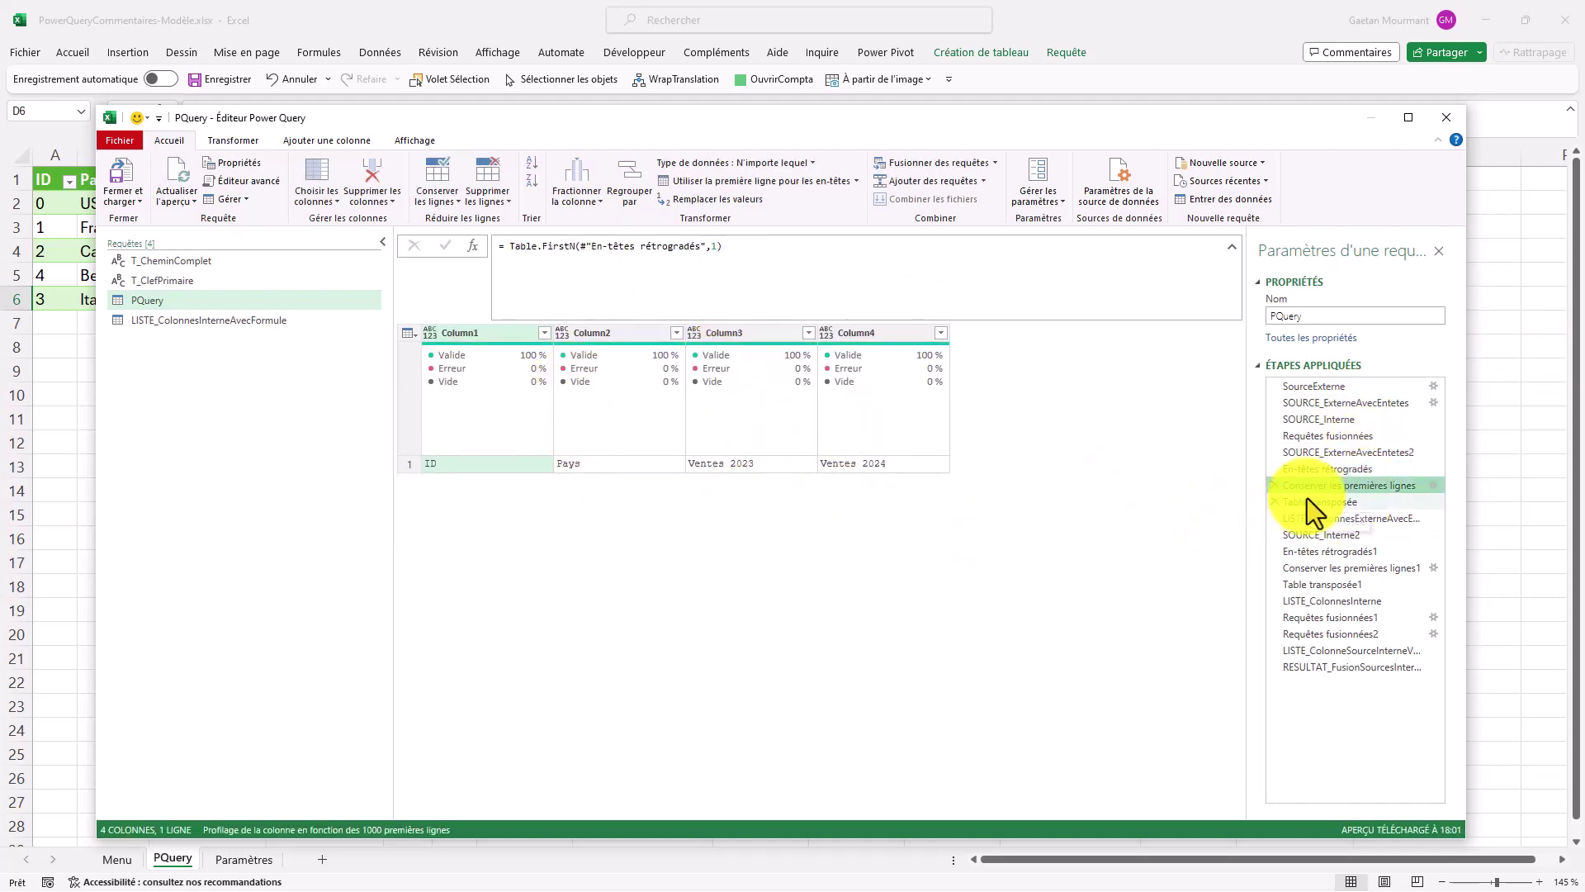
# Step: Examine the PQuery steps from LISTE__ColonnesExterneAvecEntetes through SOURCE_Interne2 and En-têtes rétrogradés1 to LISTE_ColonnesInterne, widening the step list to read full names
pyautogui.click(1352, 519)
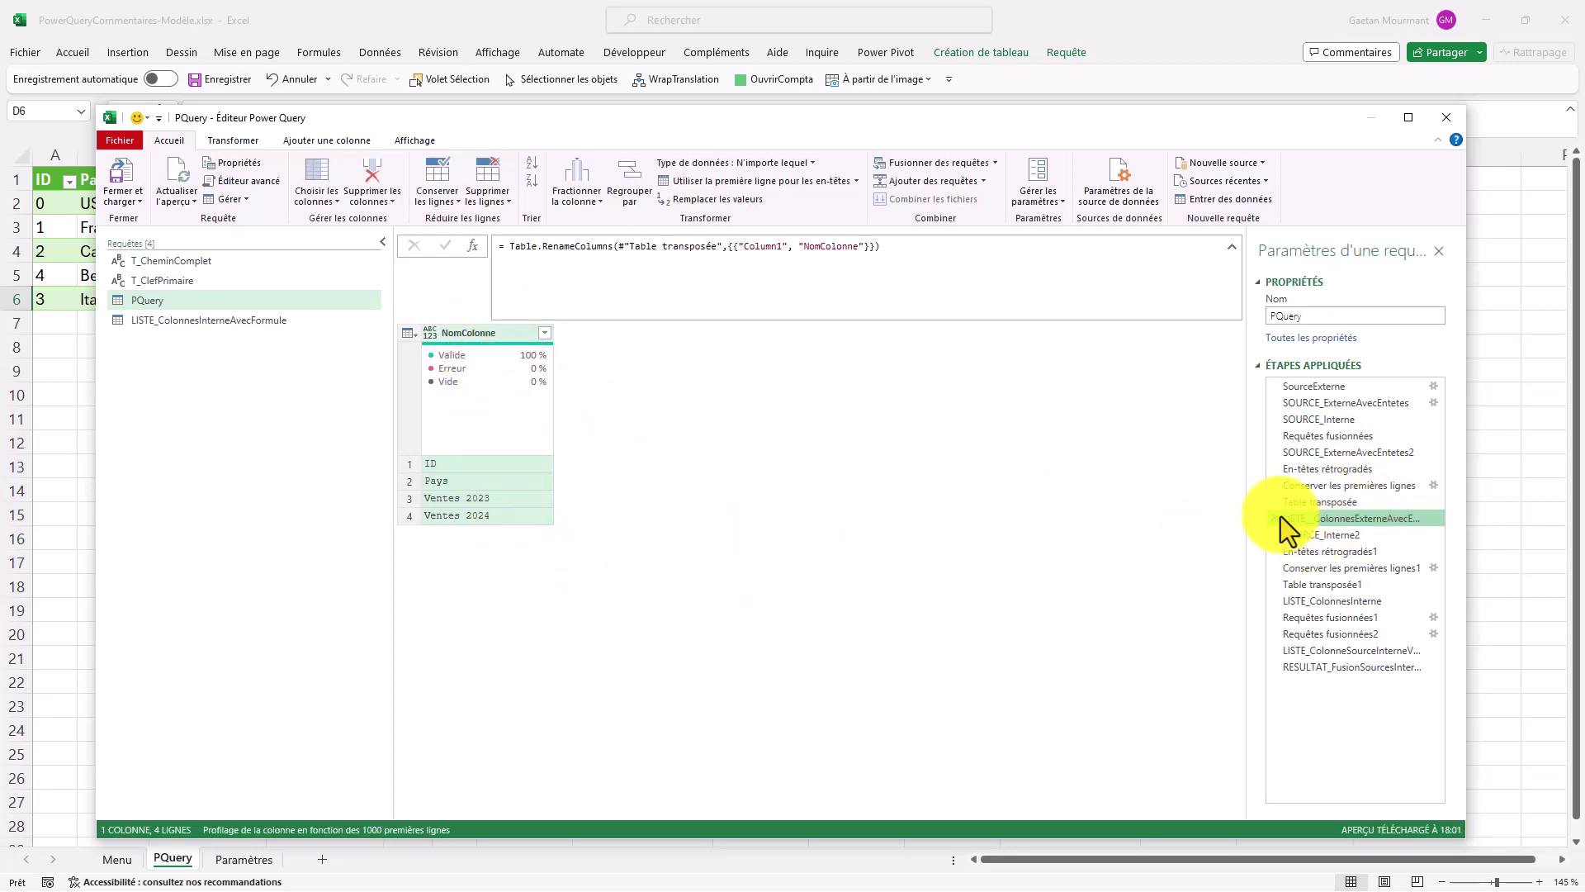
pyautogui.moveTo(1246, 485); pyautogui.dragTo(1143, 487)
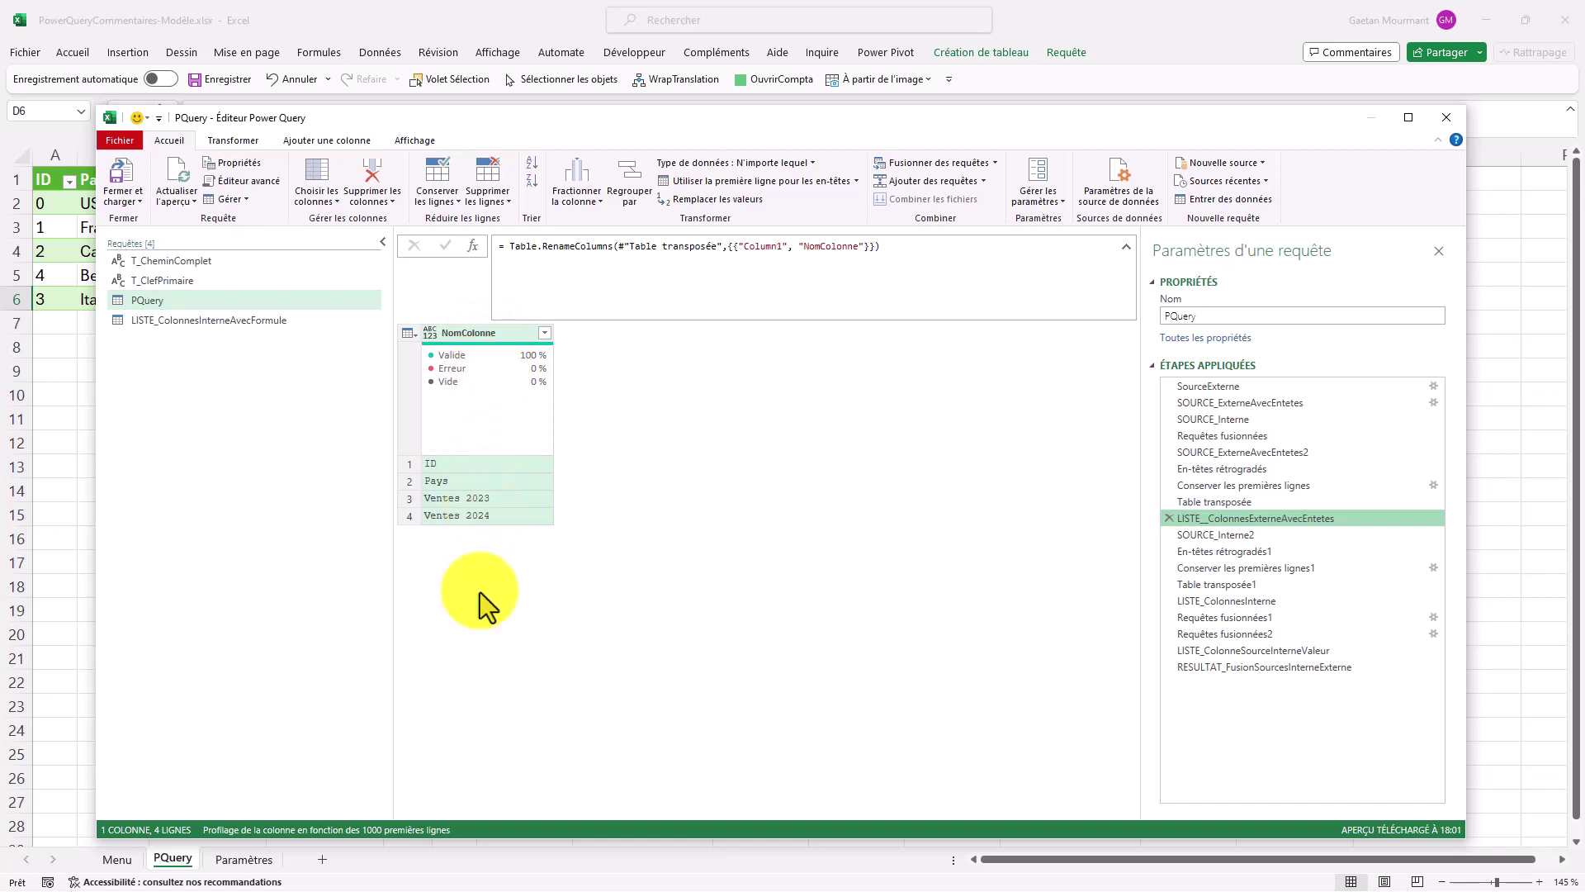
pyautogui.click(1256, 538)
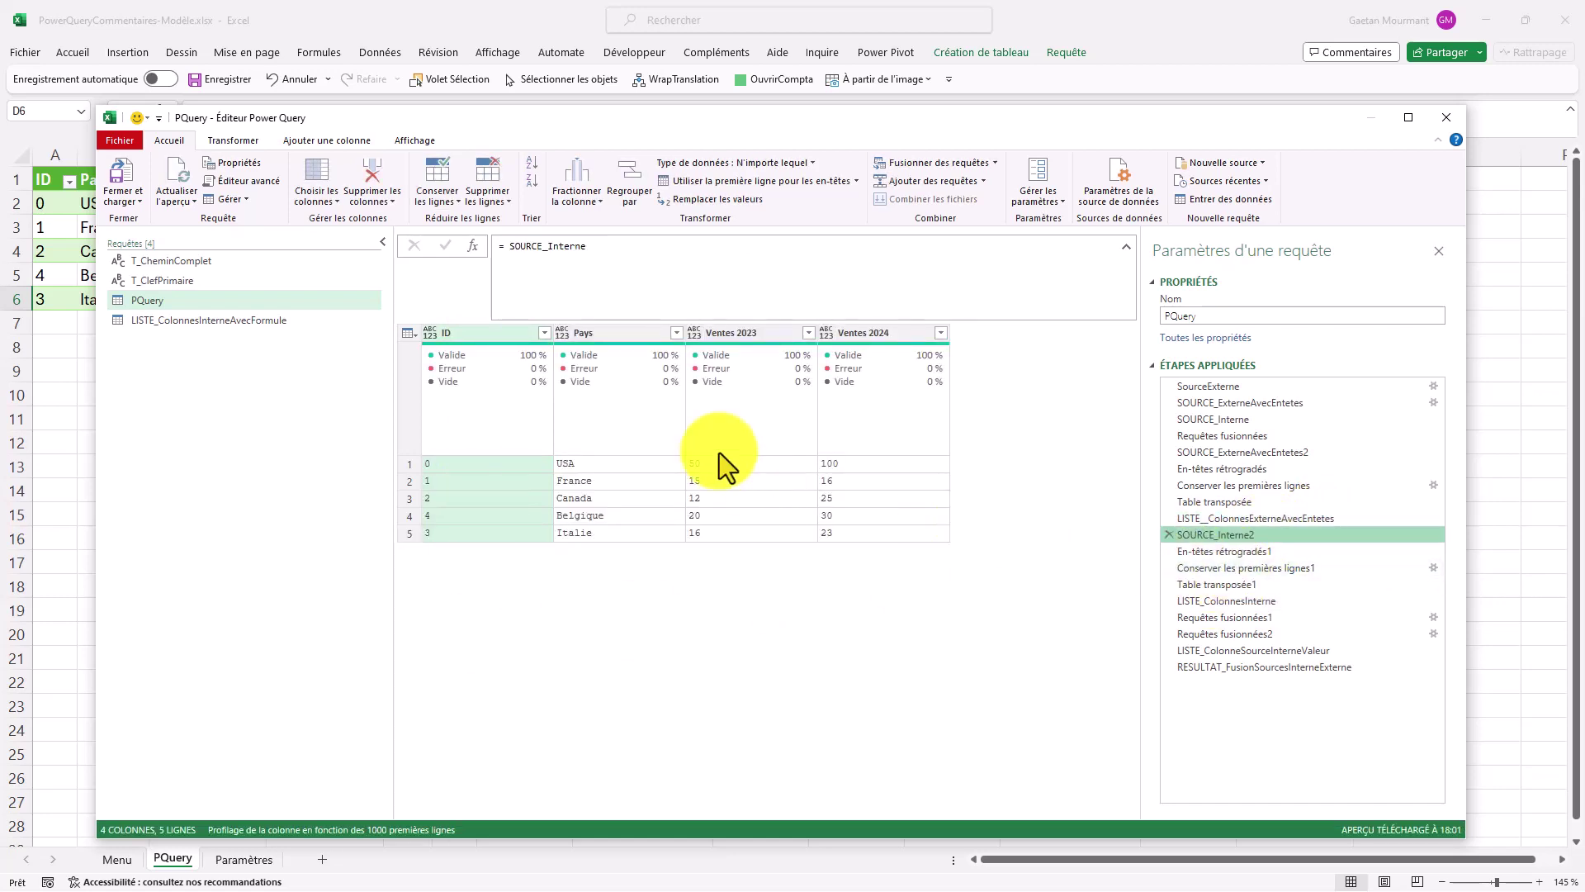
pyautogui.click(1278, 555)
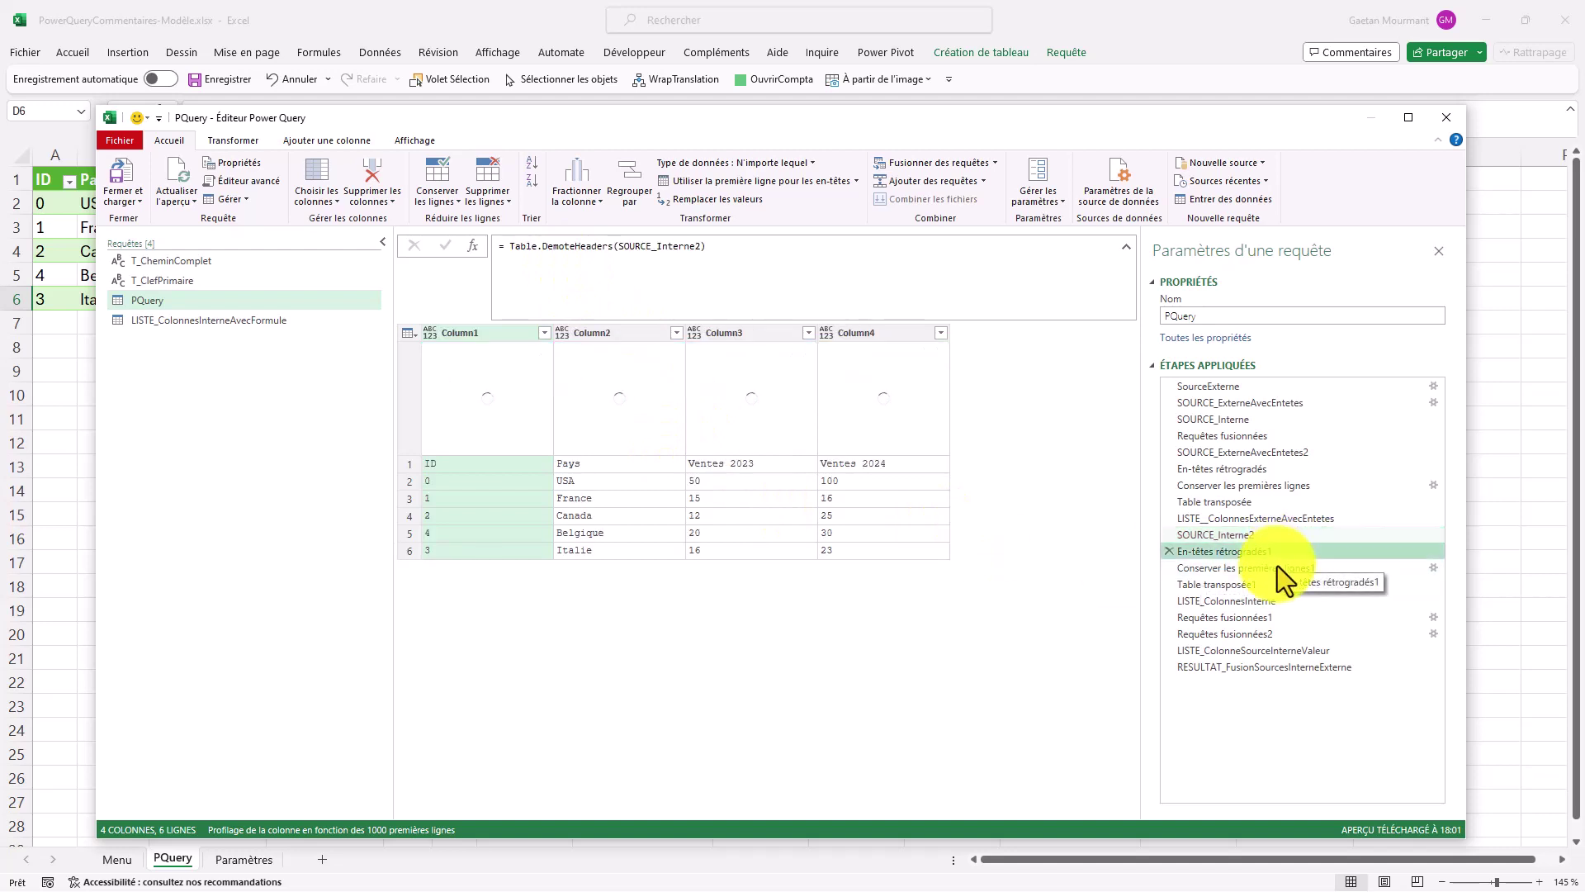
pyautogui.click(1275, 570)
pyautogui.click(1257, 596)
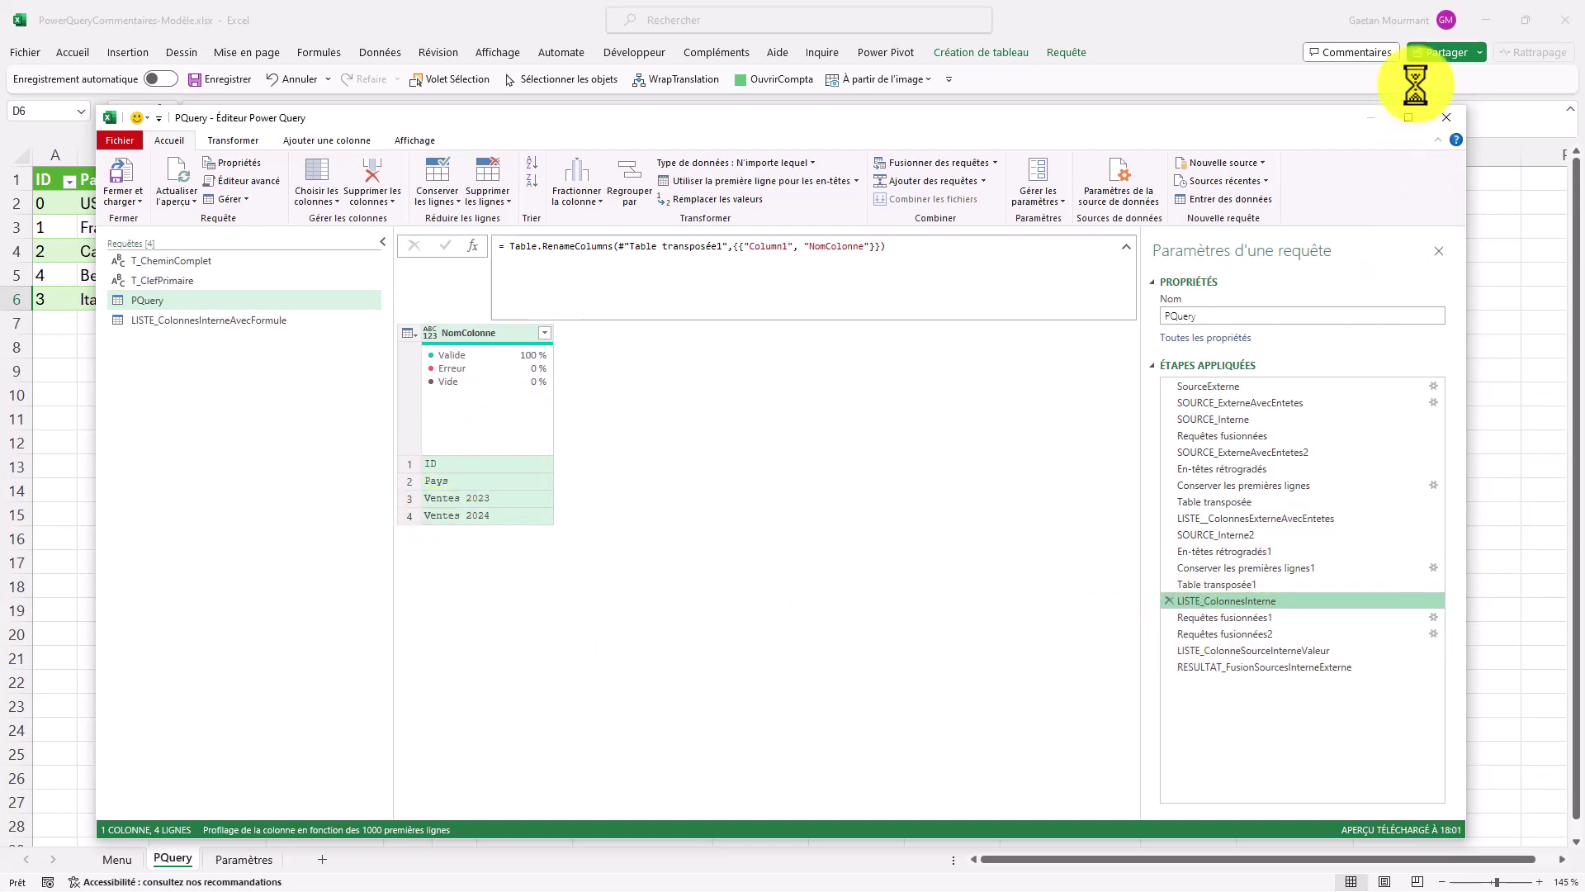
# Step: Return to the PQuery worksheet and add two table columns headed Commentaire and Un autre commentaire in E1 and F1
pyautogui.click(122, 174)
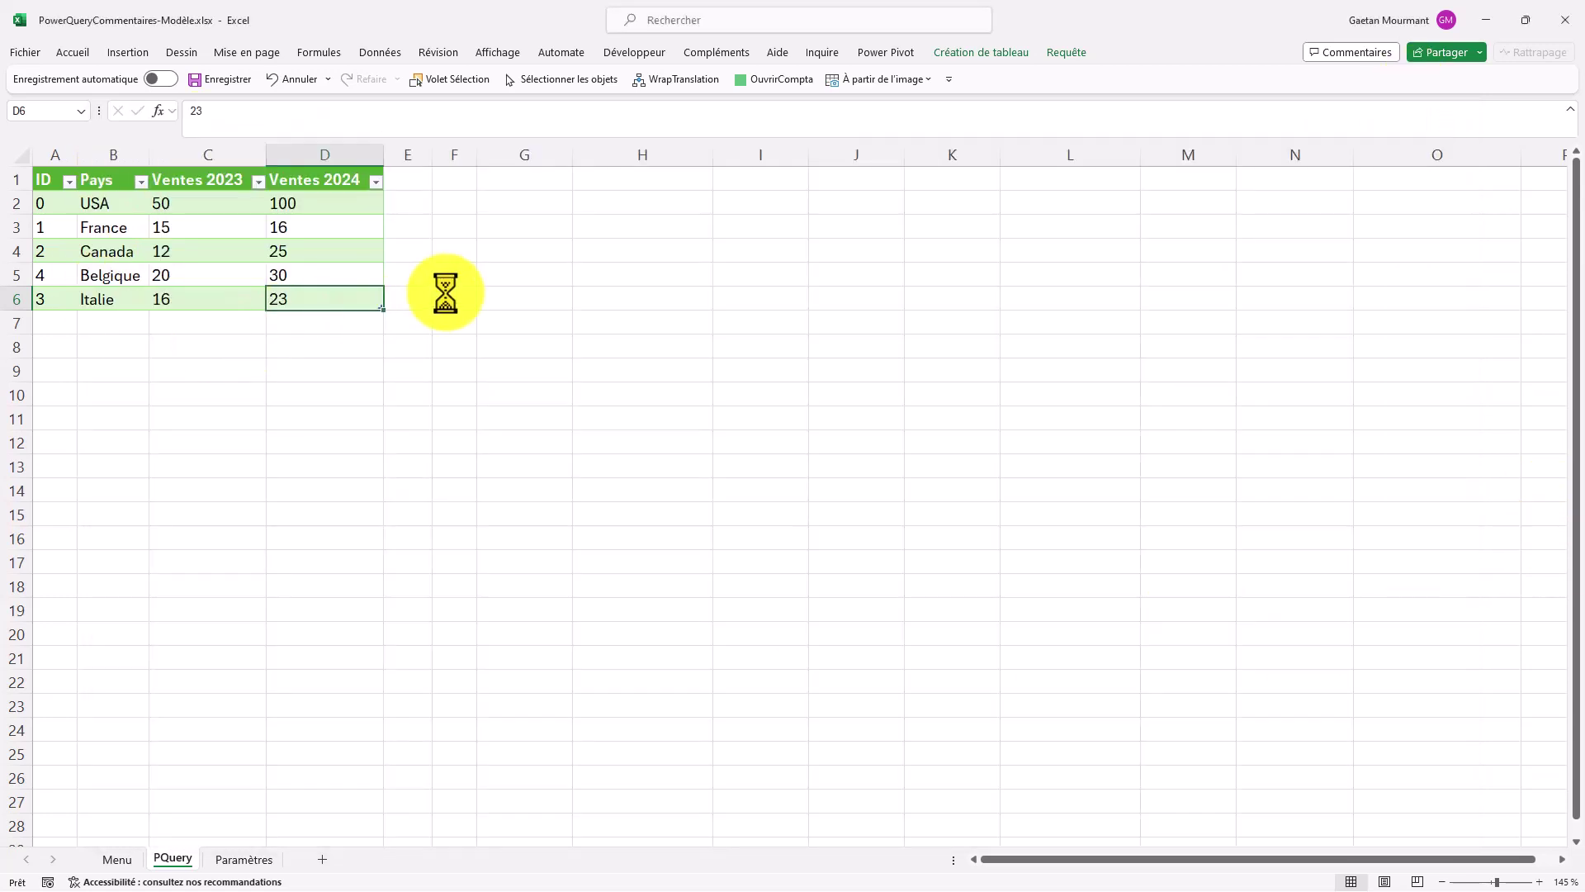
pyautogui.write('Commentaire')
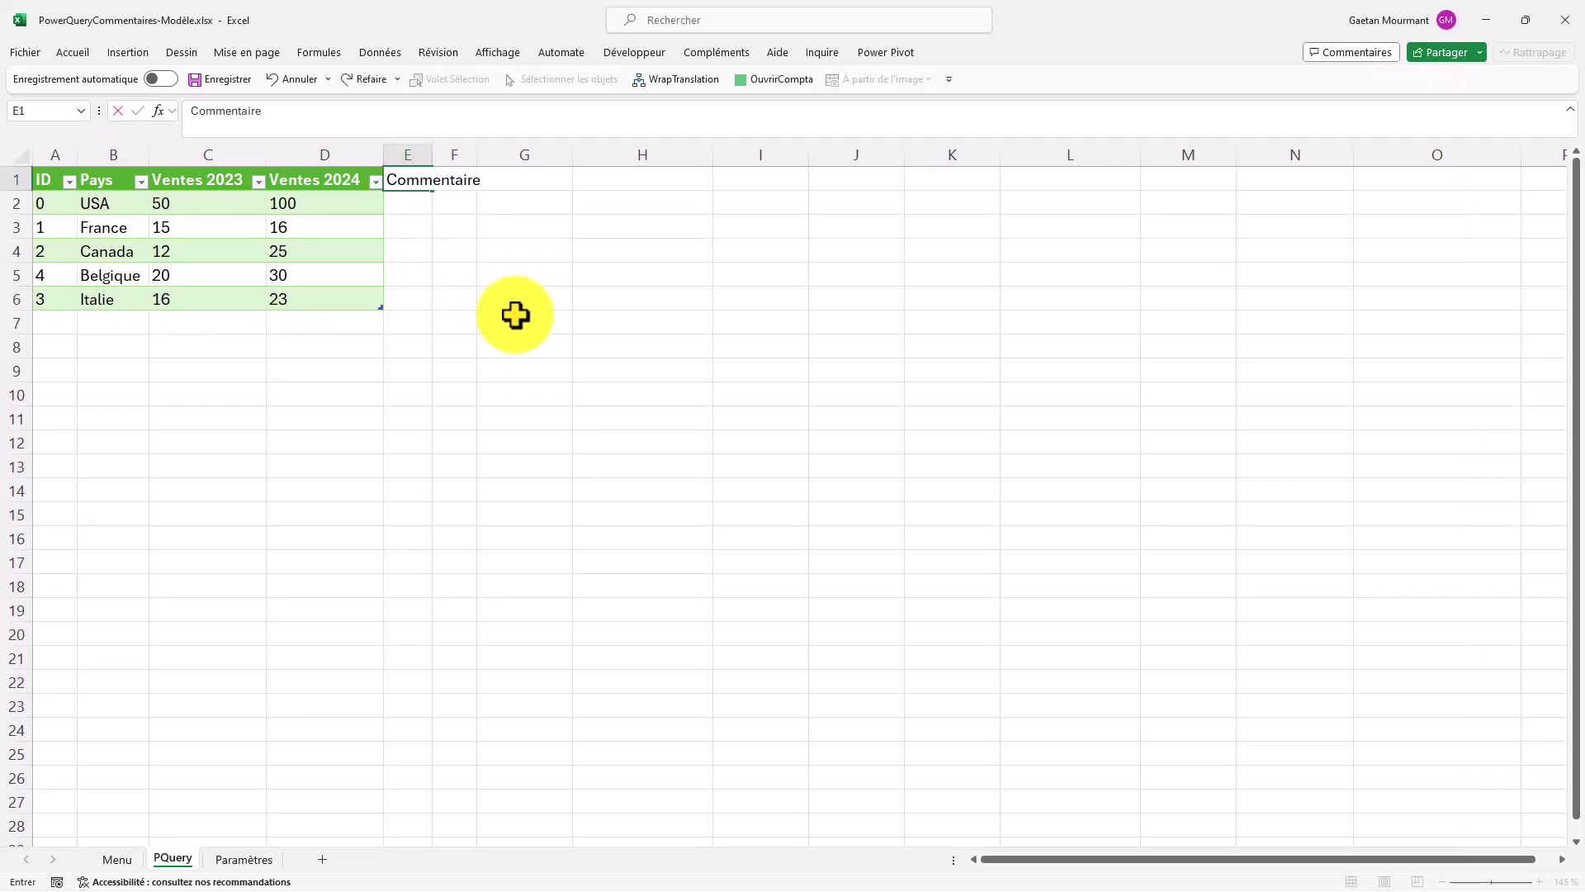
pyautogui.press('Return')
pyautogui.press('Up')
pyautogui.press('Right')
pyautogui.write('Un ')
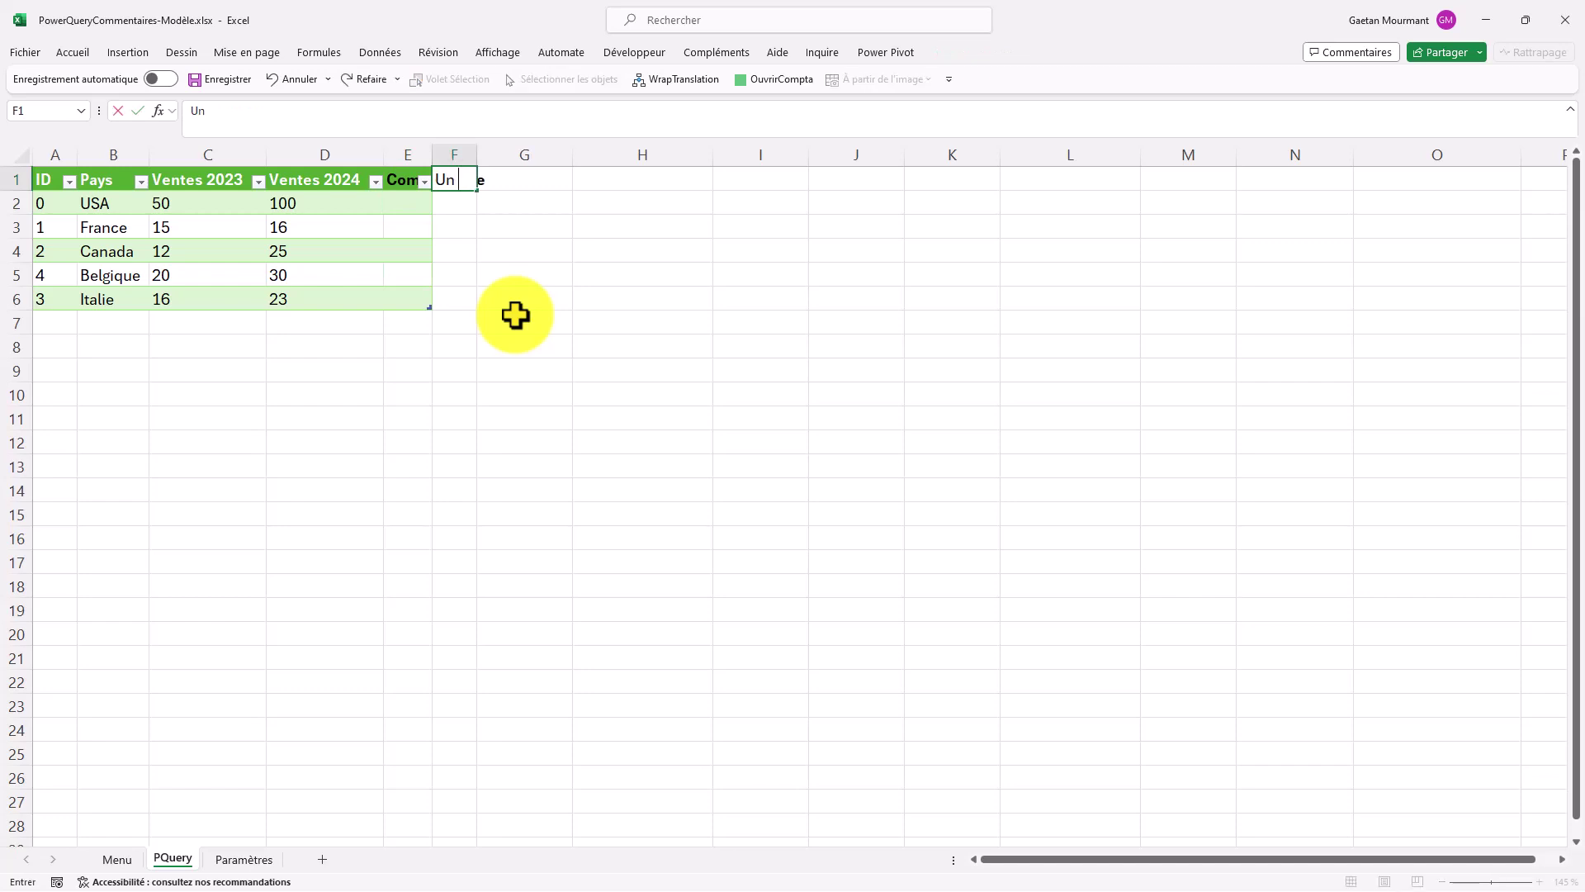
pyautogui.write('autre commentaire')
pyautogui.press('Return')
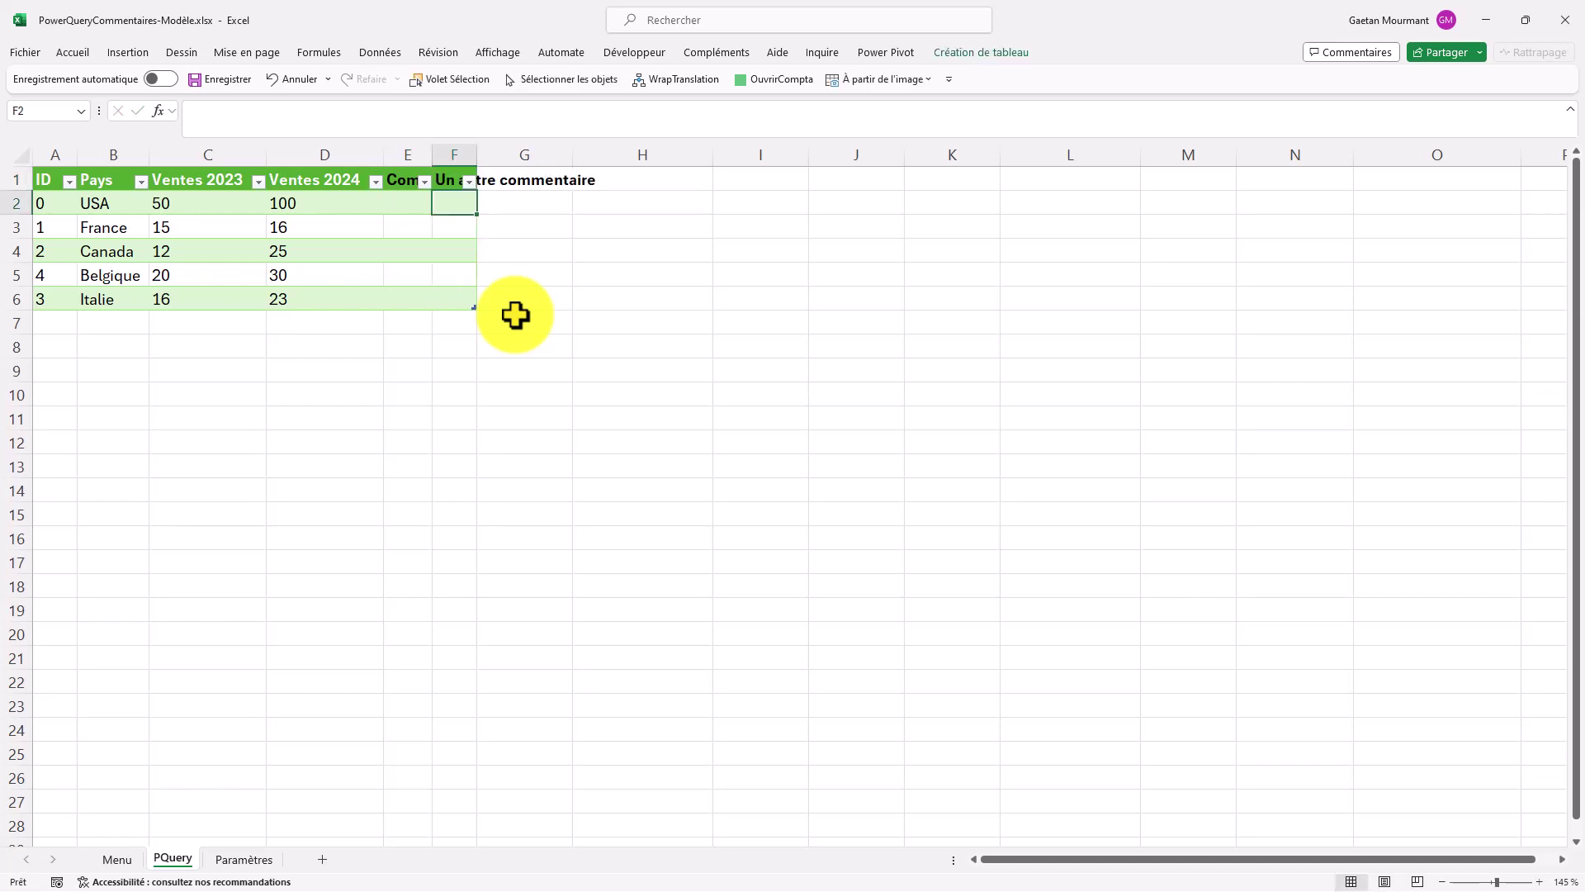
# Step: Refresh the sales table, then delete the duplicated comment columns G and H
pyautogui.click(439, 231)
pyautogui.rightClick(438, 231)
pyautogui.click(493, 419)
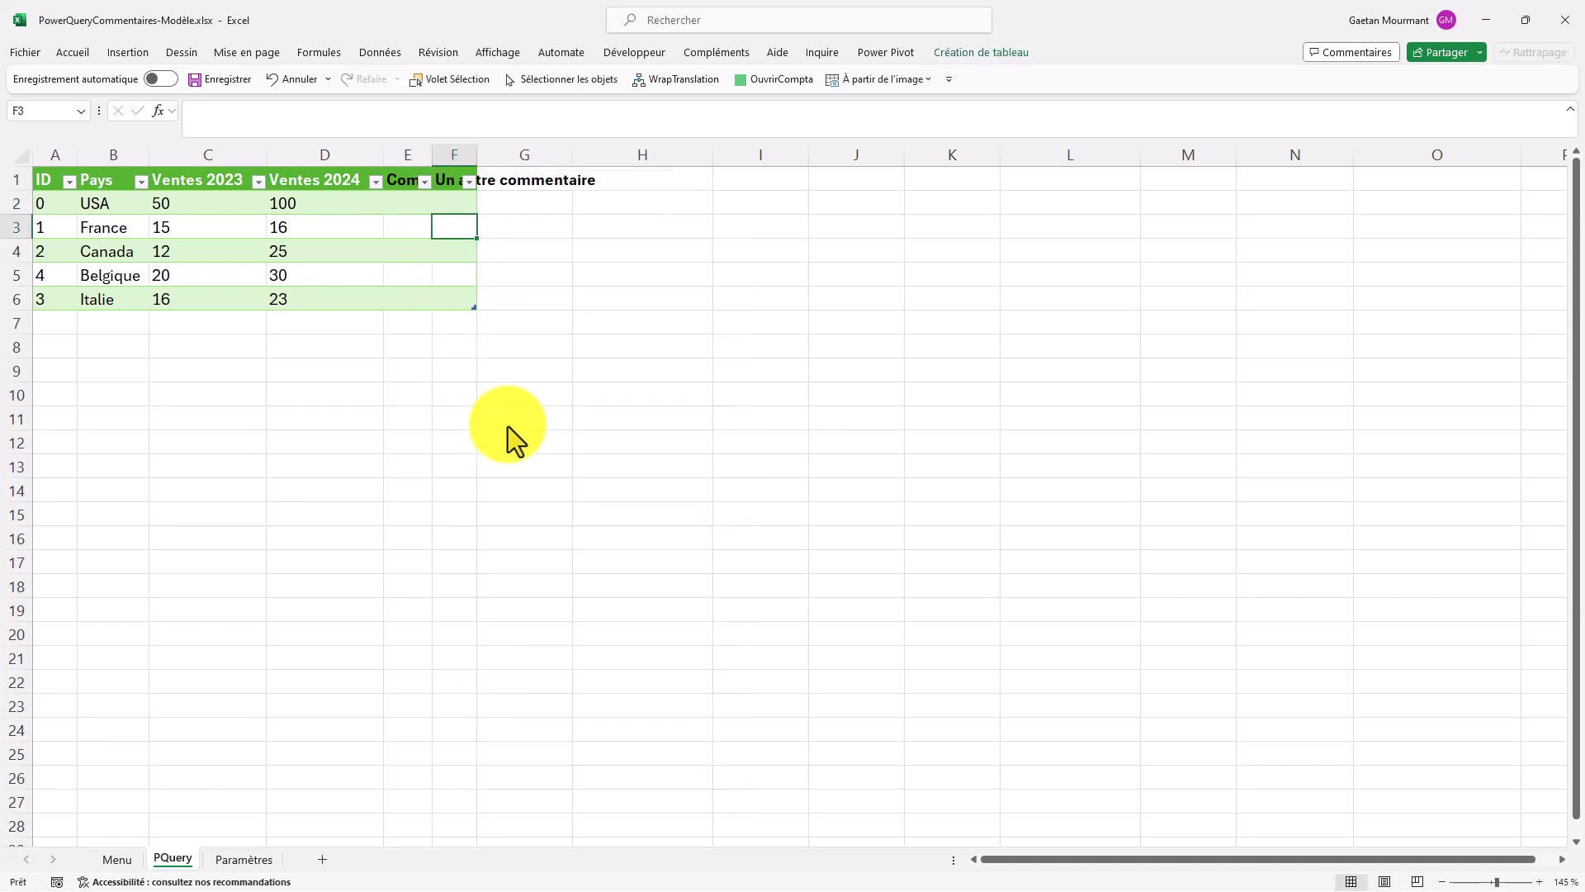
pyautogui.click(796, 149)
pyautogui.moveTo(796, 148); pyautogui.dragTo(941, 149)
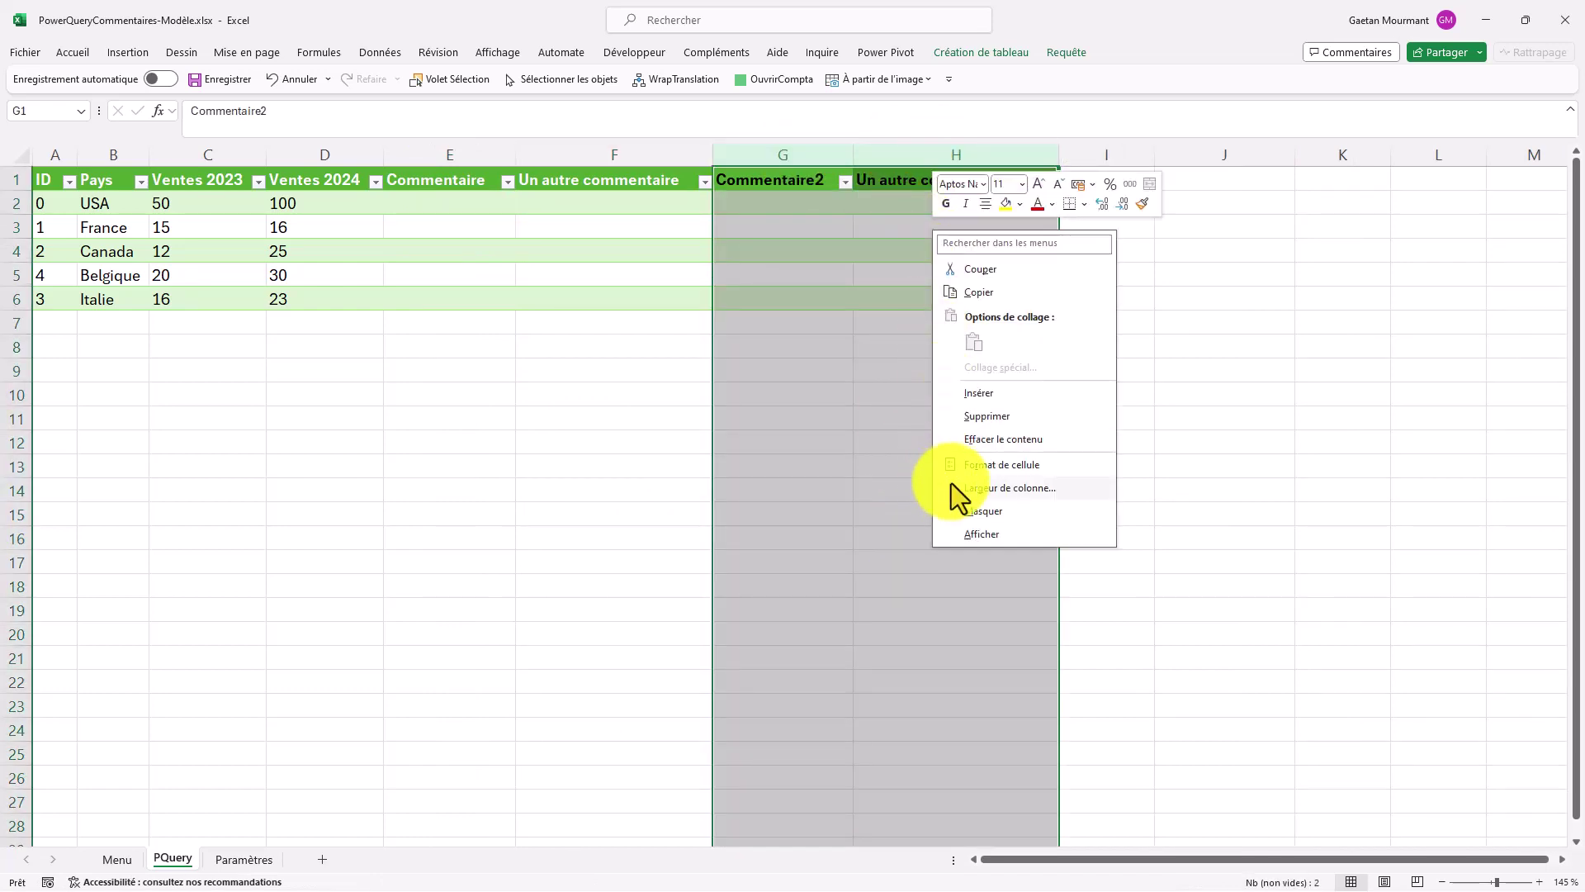
pyautogui.click(1023, 415)
pyautogui.click(612, 276)
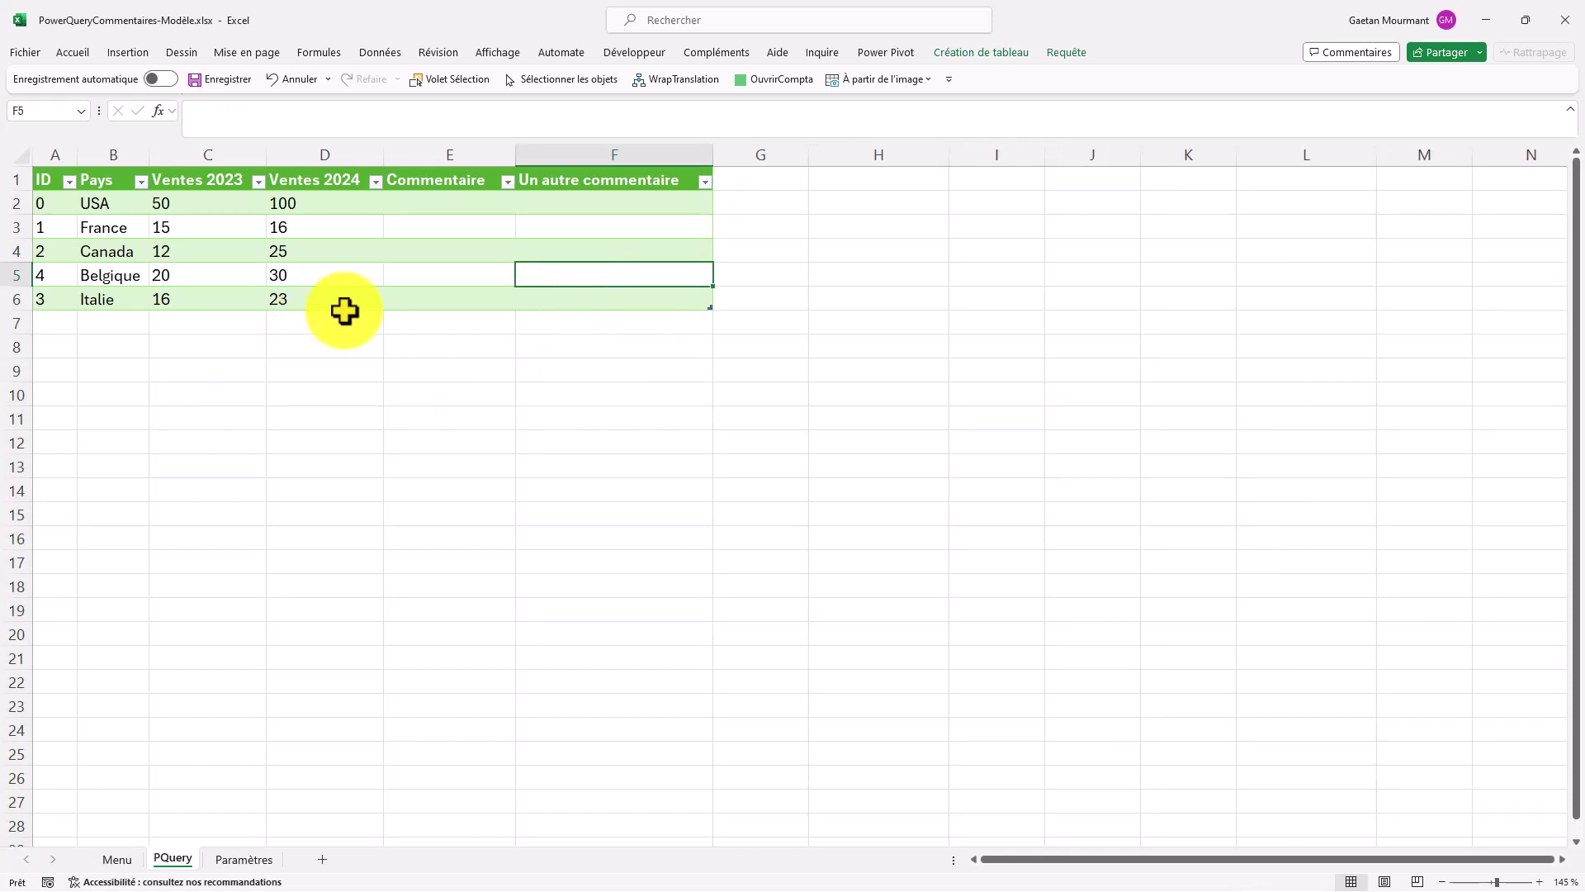
# Step: Reopen the Power Query editor, refresh the preview, and compare the column lists in LISTE__ColonnesExterneAvecEntetes and LISTE_ColonnesInterne
pyautogui.click(437, 244)
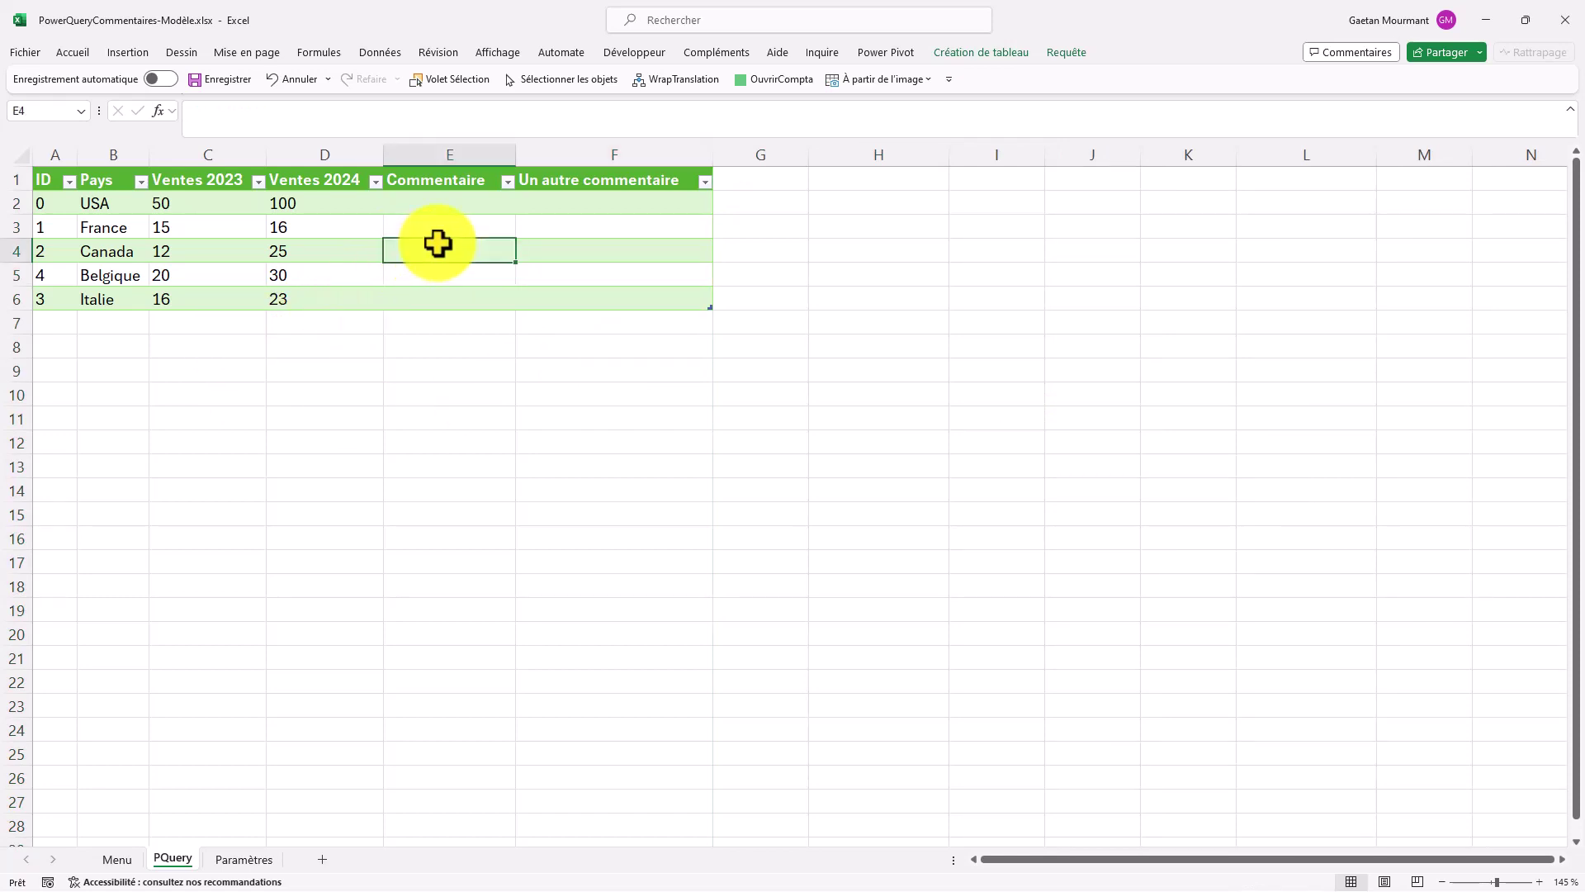
pyautogui.hotkey('alt', 'F12')
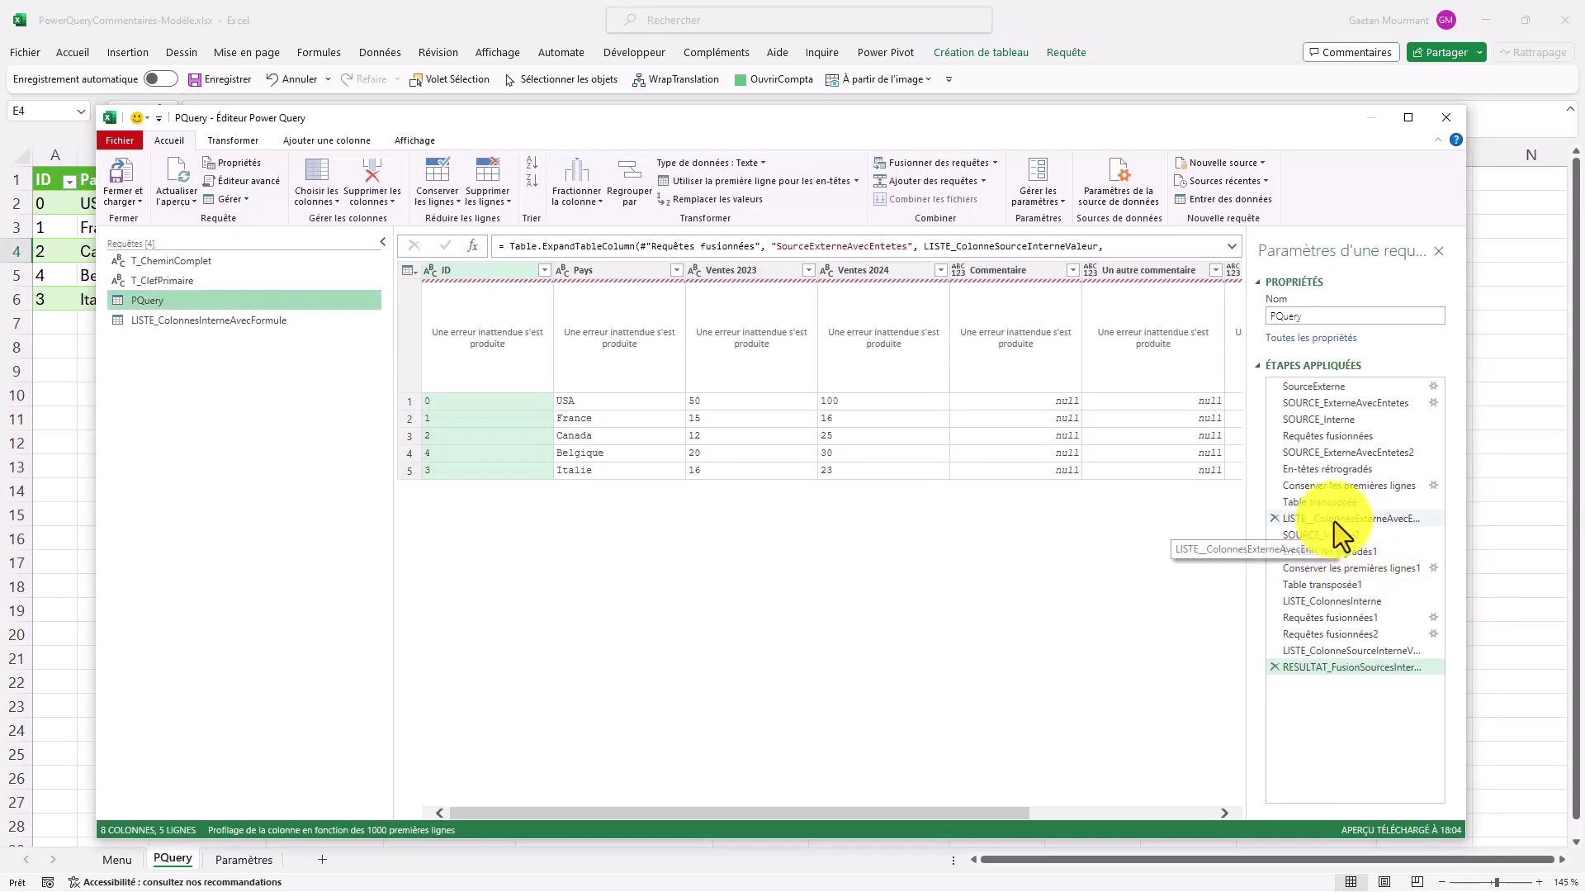
pyautogui.click(1334, 519)
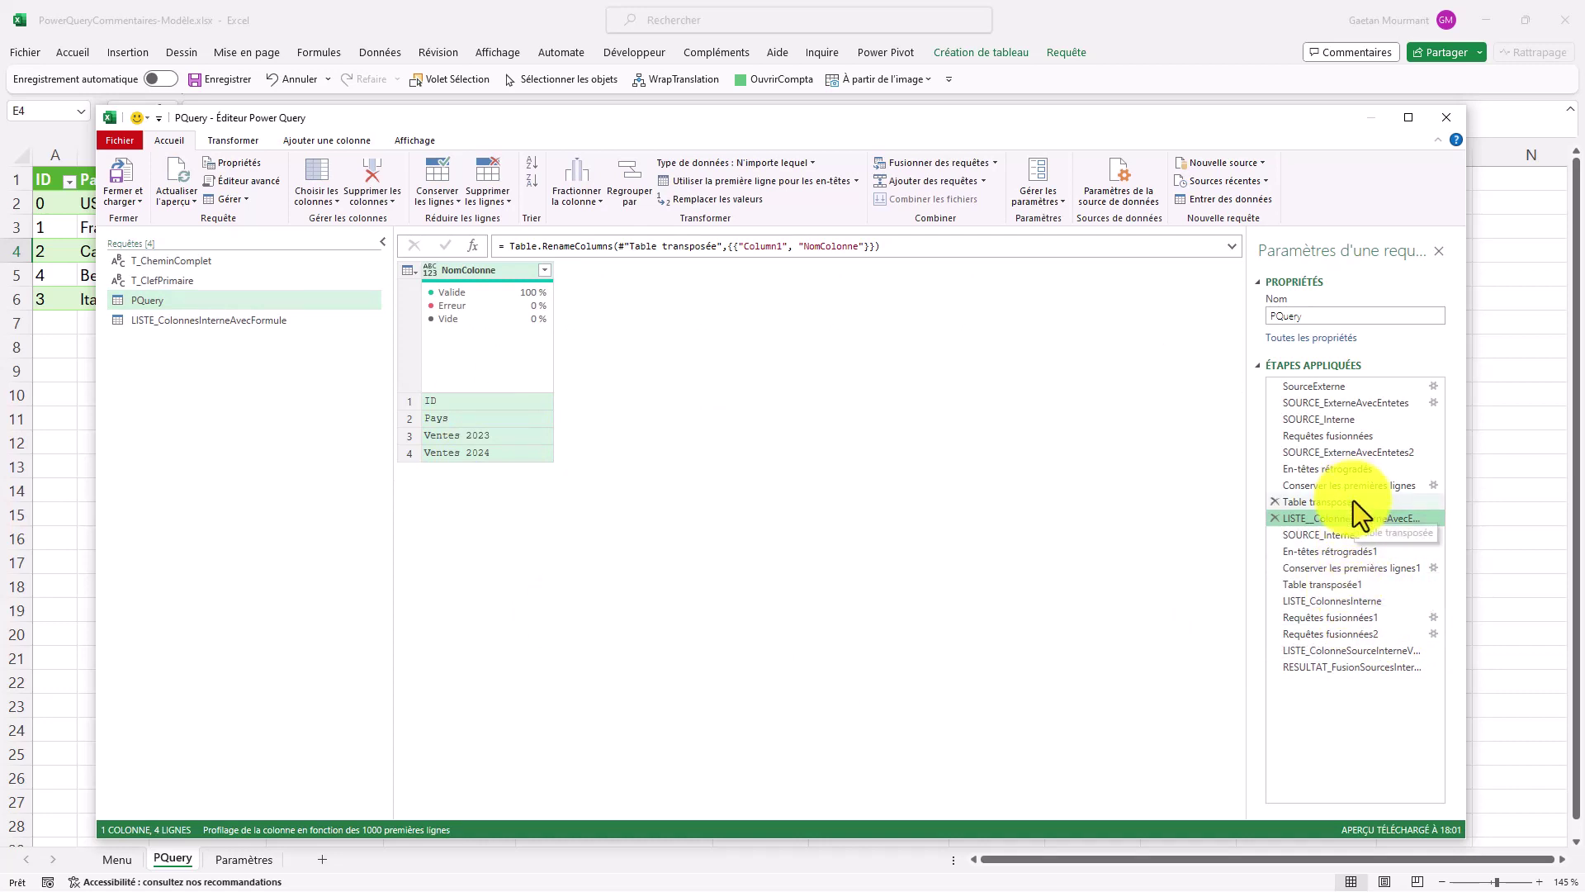
pyautogui.click(1350, 649)
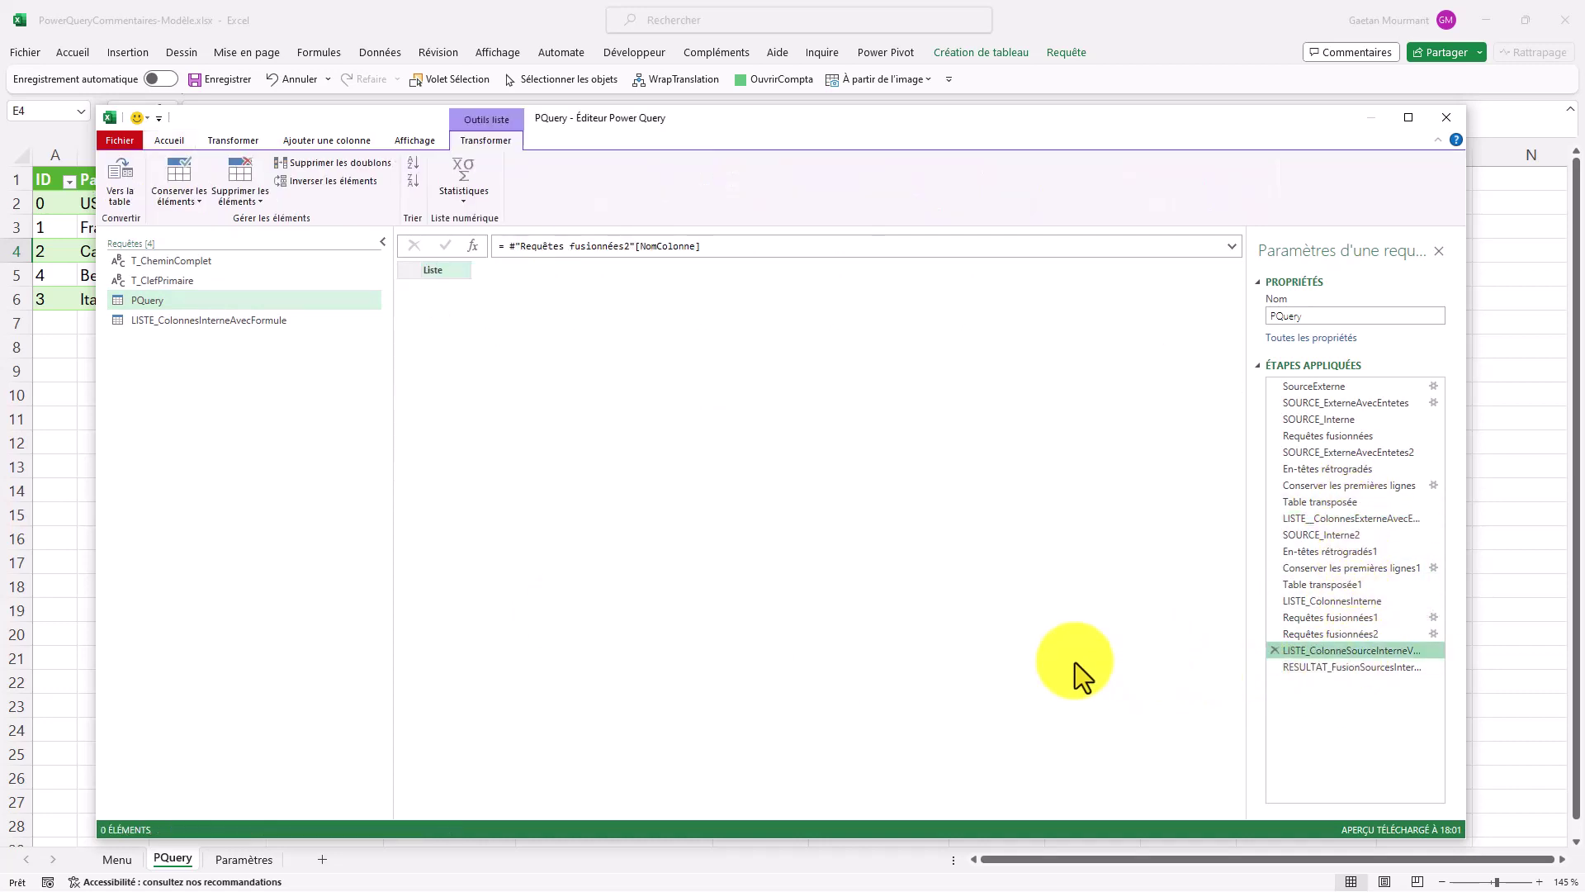
pyautogui.click(1334, 602)
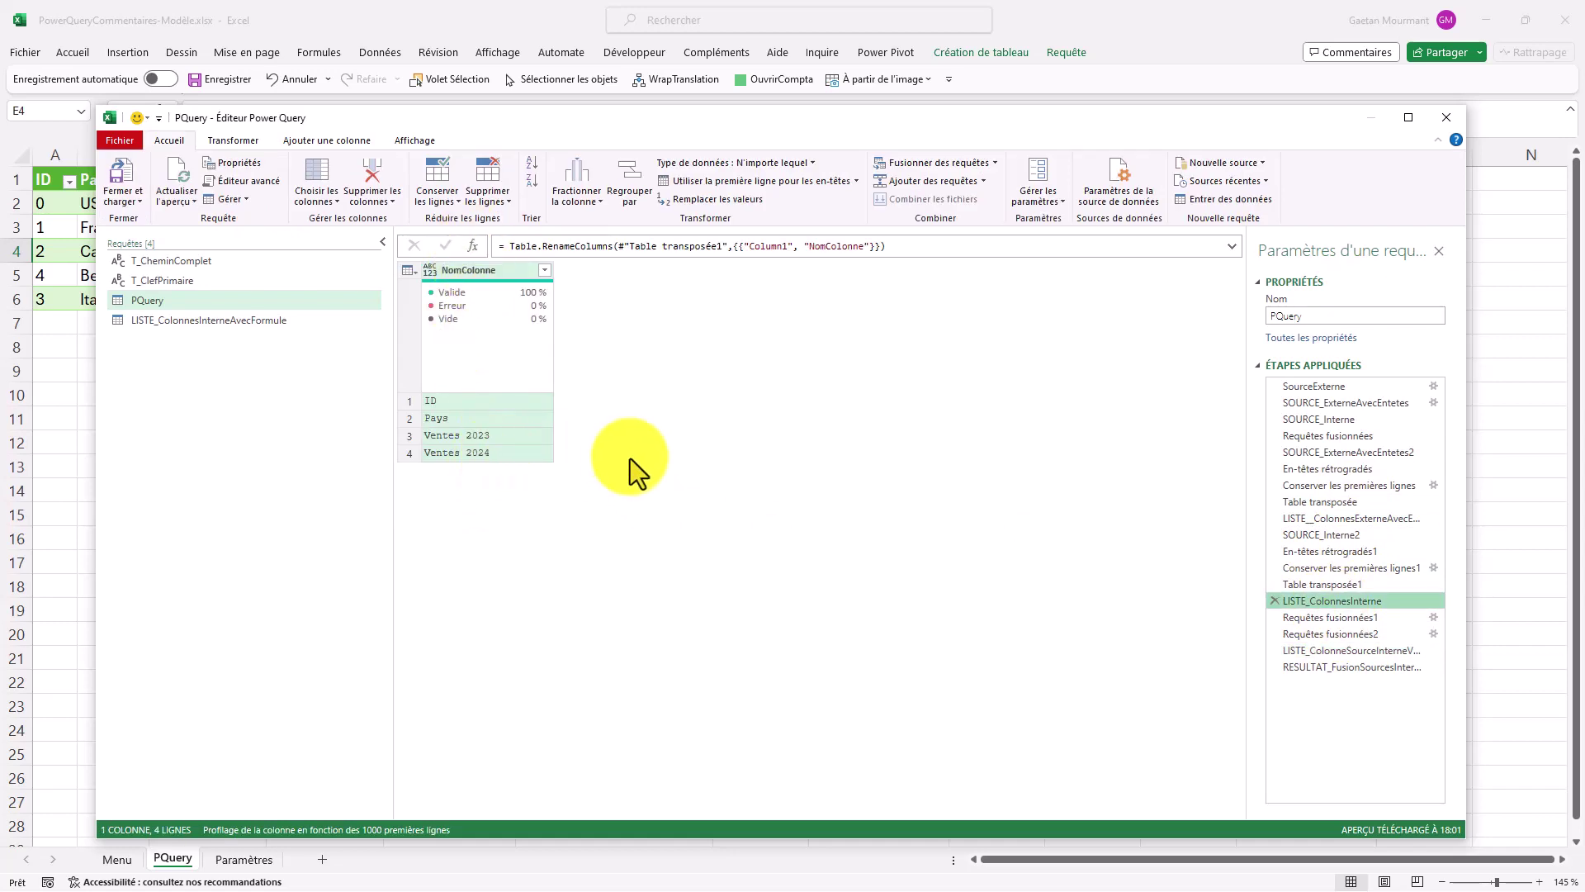
pyautogui.click(169, 167)
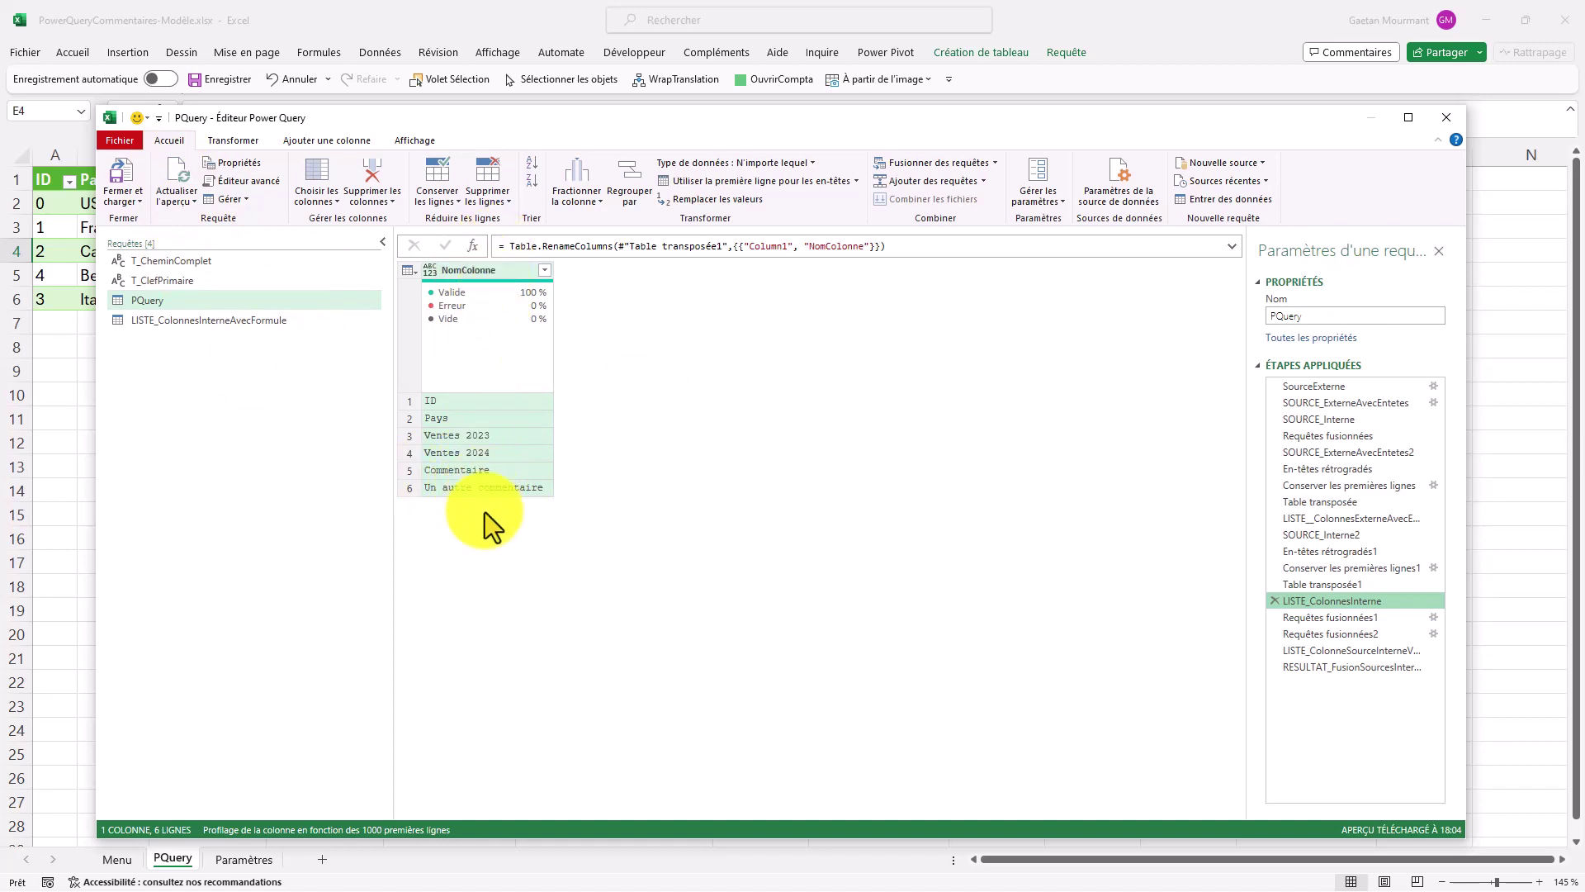
pyautogui.click(1365, 523)
pyautogui.click(1345, 600)
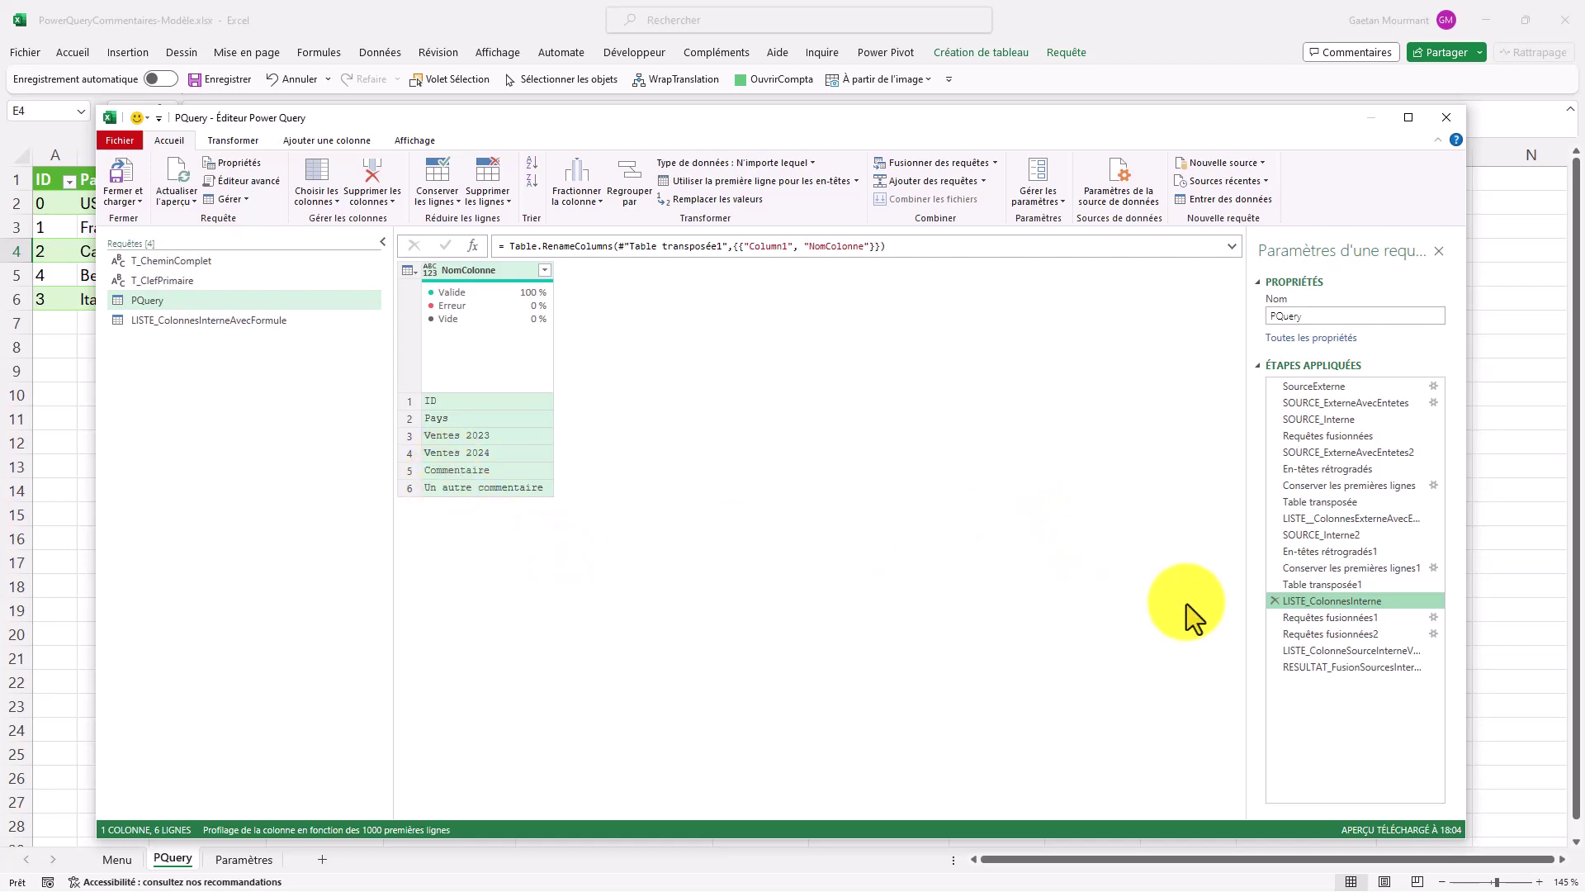
# Step: Expand and examine the Requêtes fusionnées1 formula, focusing on its LeftAnti join between LISTE_ColonnesInterne and LISTE__ColonnesExterneAvecEntetes
pyautogui.click(1355, 619)
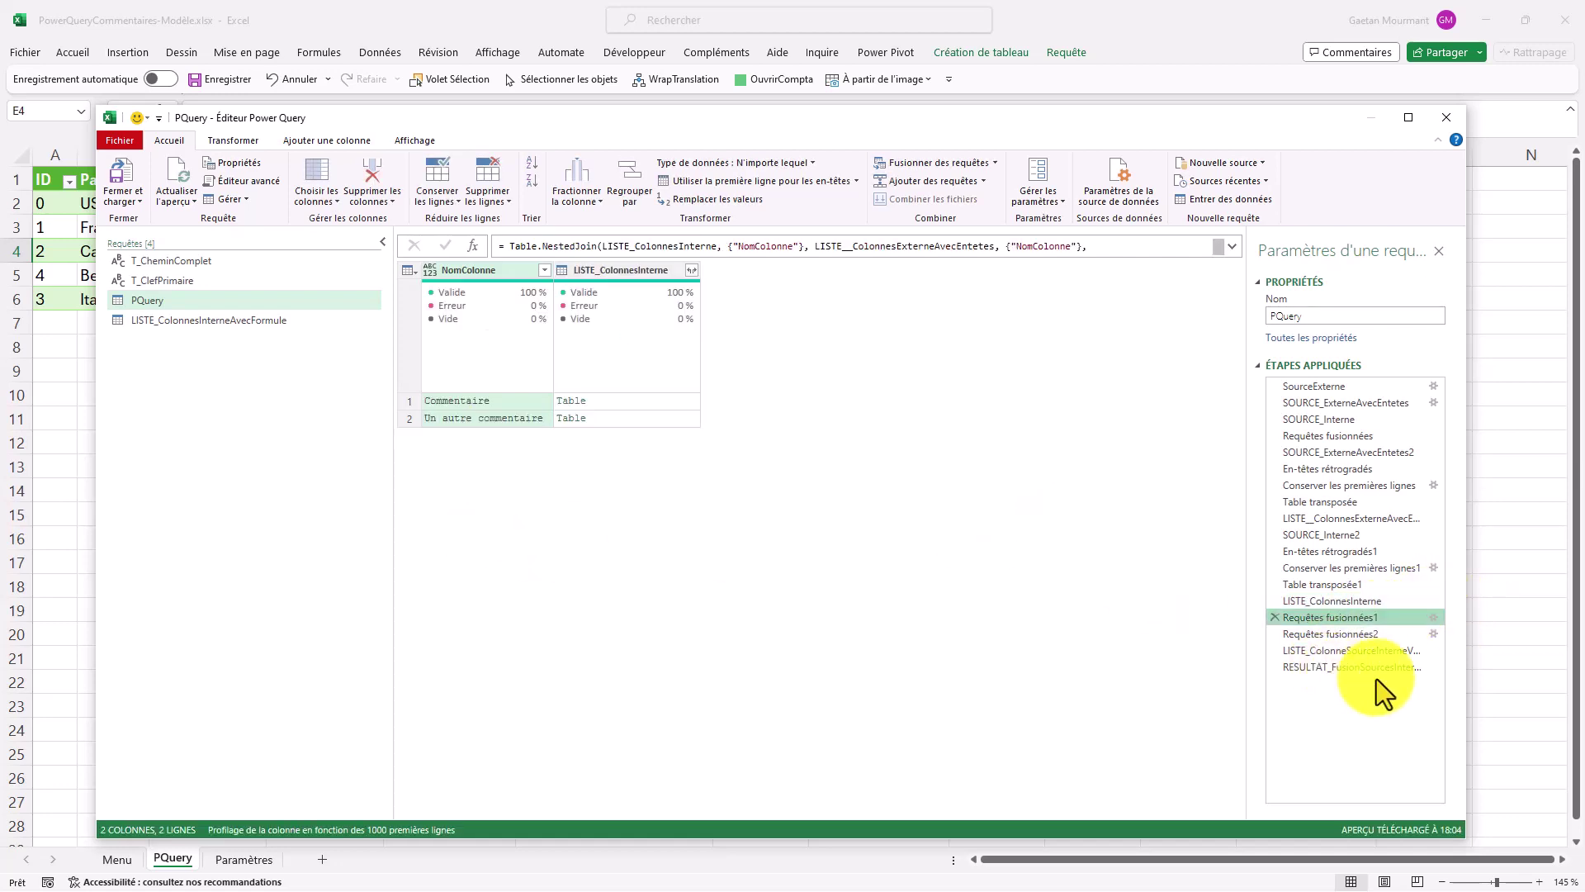
pyautogui.click(1233, 245)
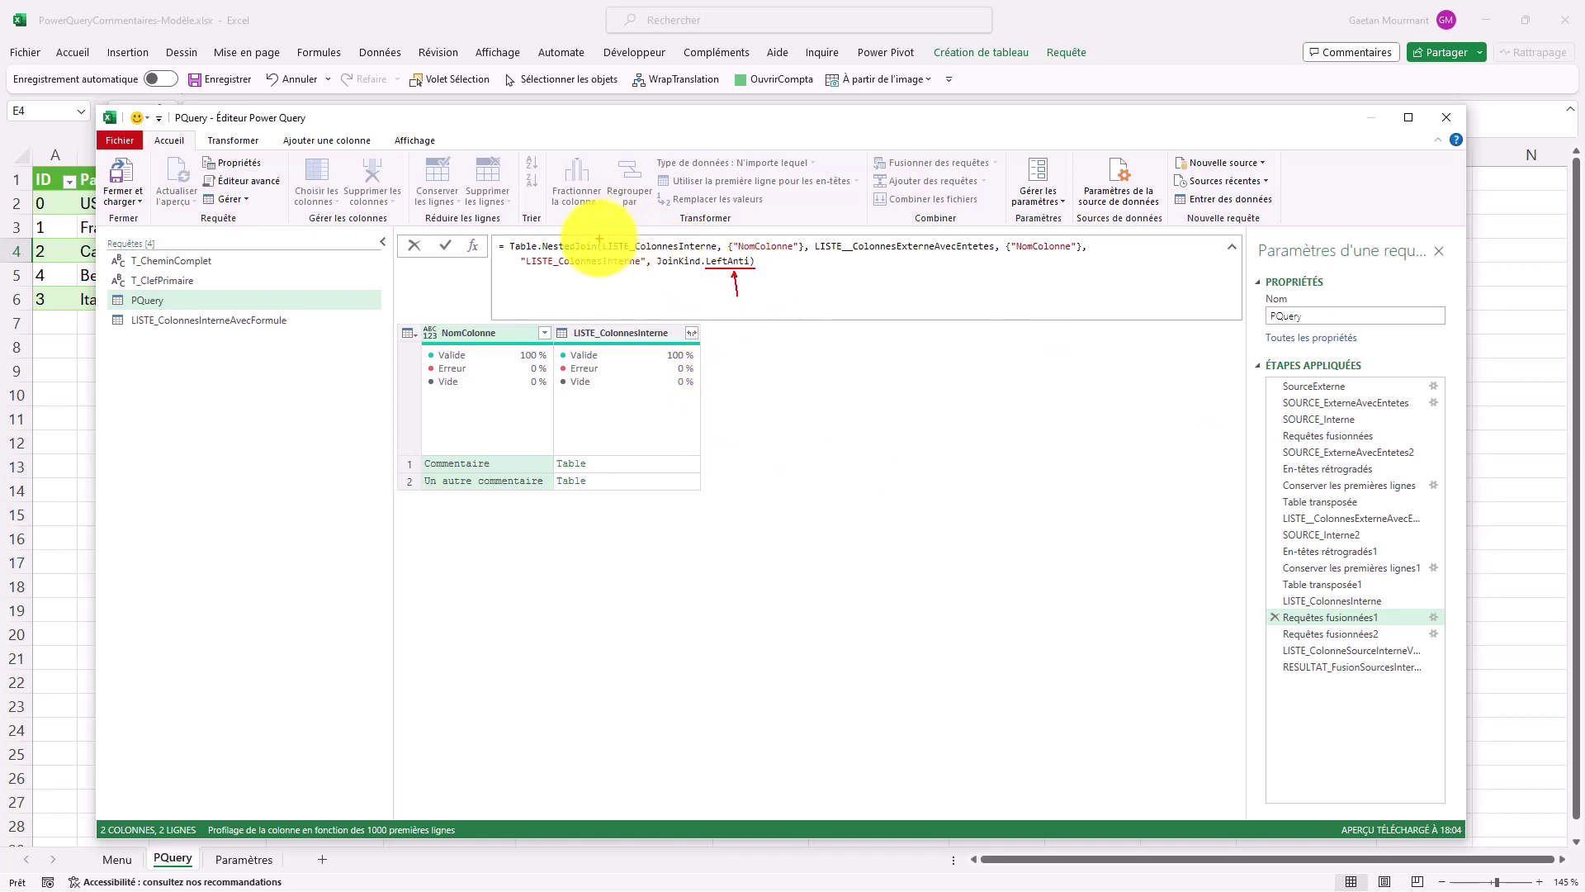
pyautogui.moveTo(602, 237); pyautogui.dragTo(1009, 254)
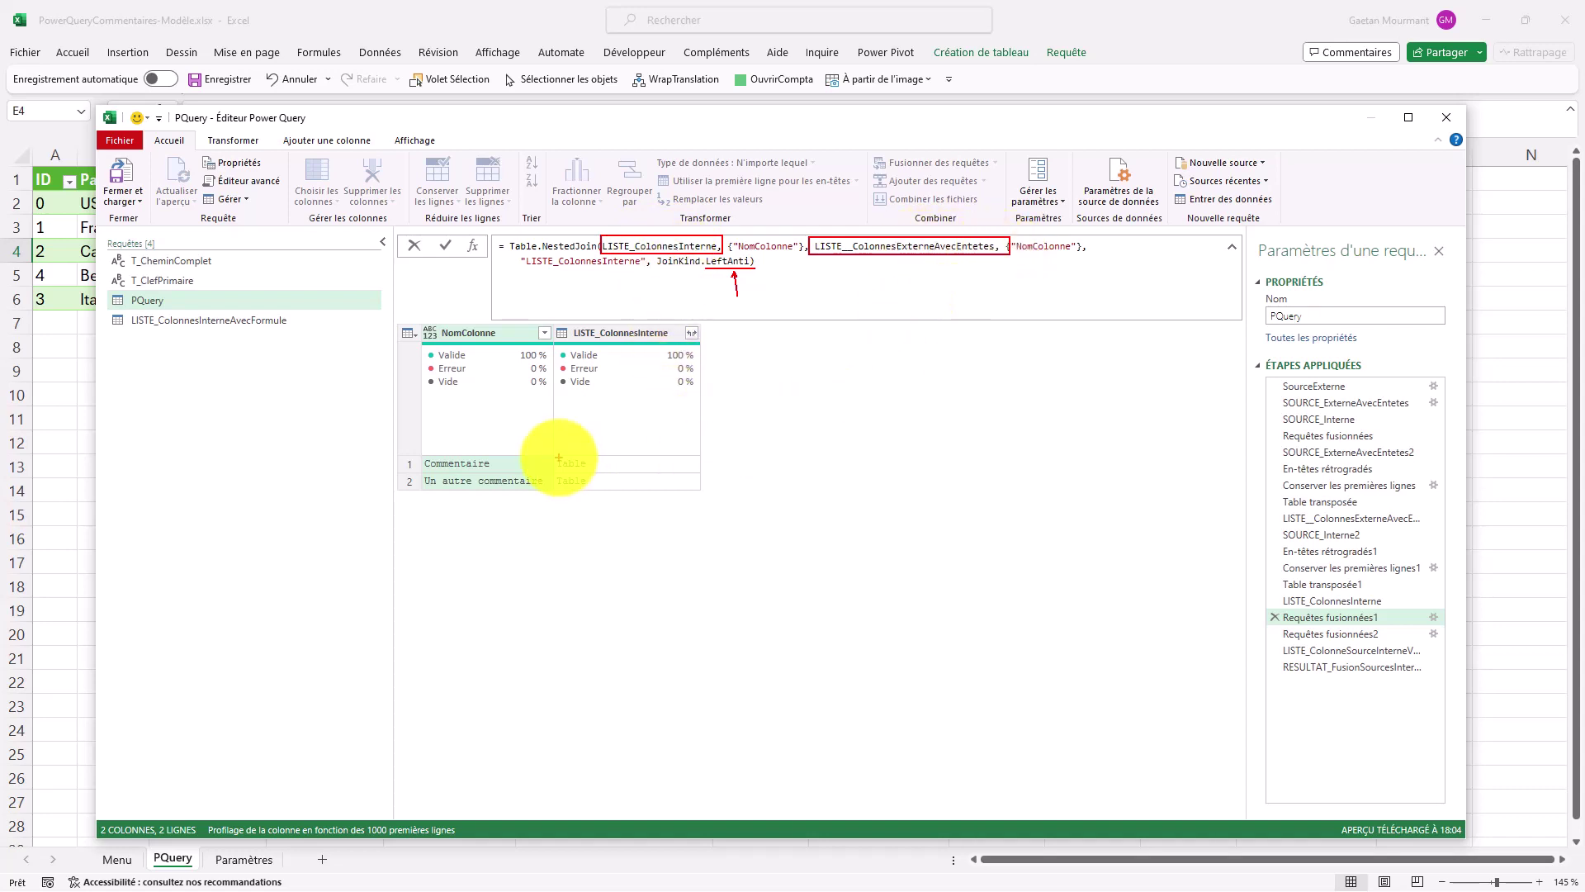
pyautogui.moveTo(406, 455); pyautogui.dragTo(587, 490)
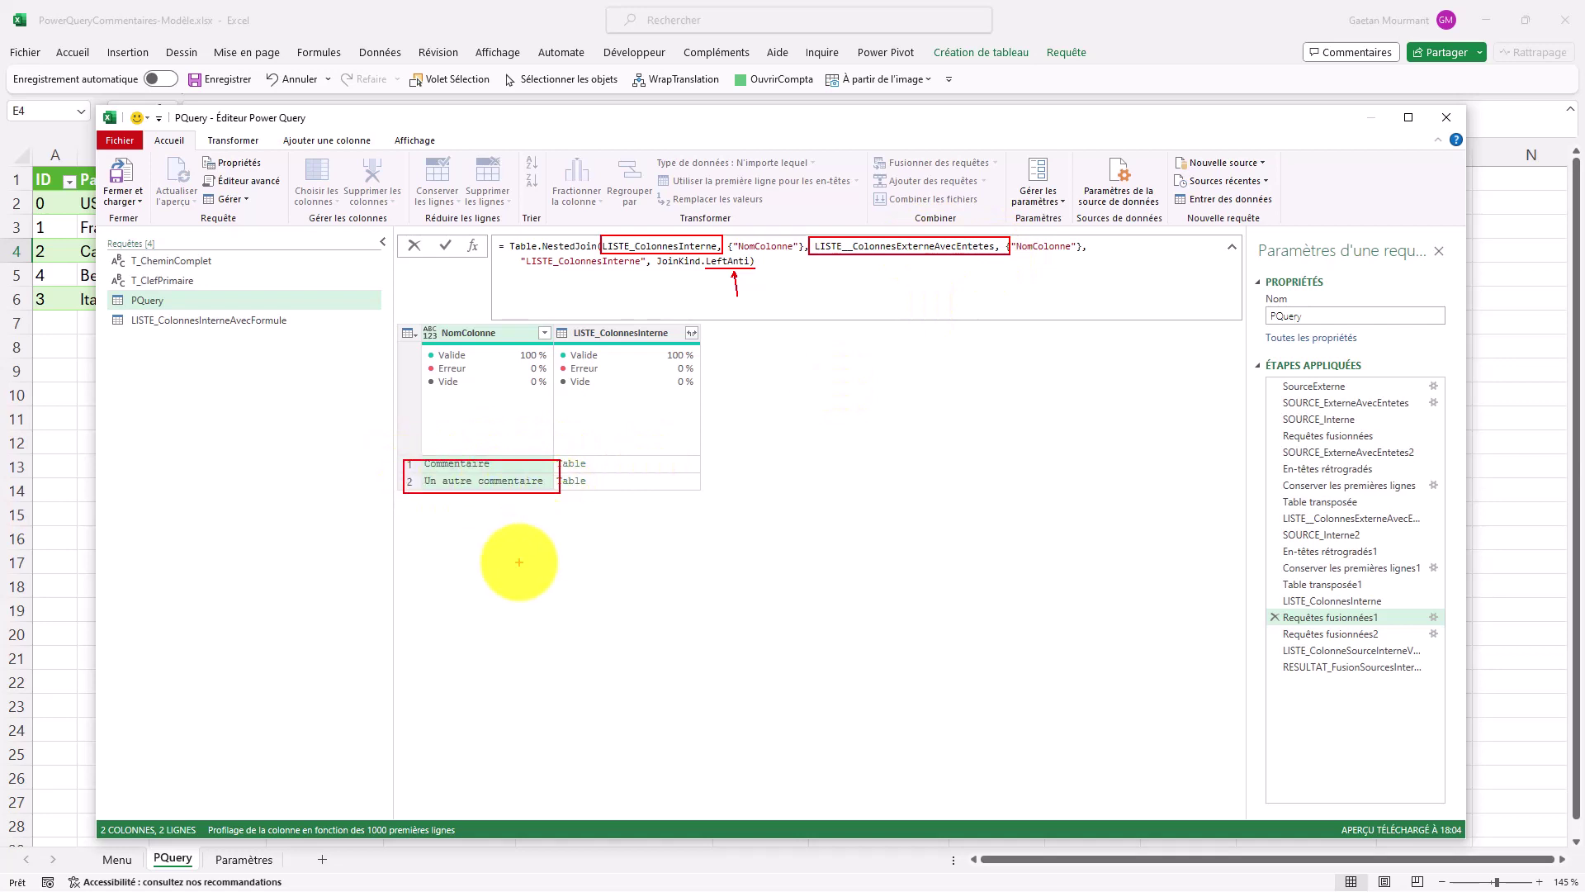
pyautogui.press('Escape')
# Step: Recheck the LISTE_ColonnesInterne and LISTE__ColonnesExterneAvecEntetes lists against the rows kept by Requêtes fusionnées1
pyautogui.click(1374, 600)
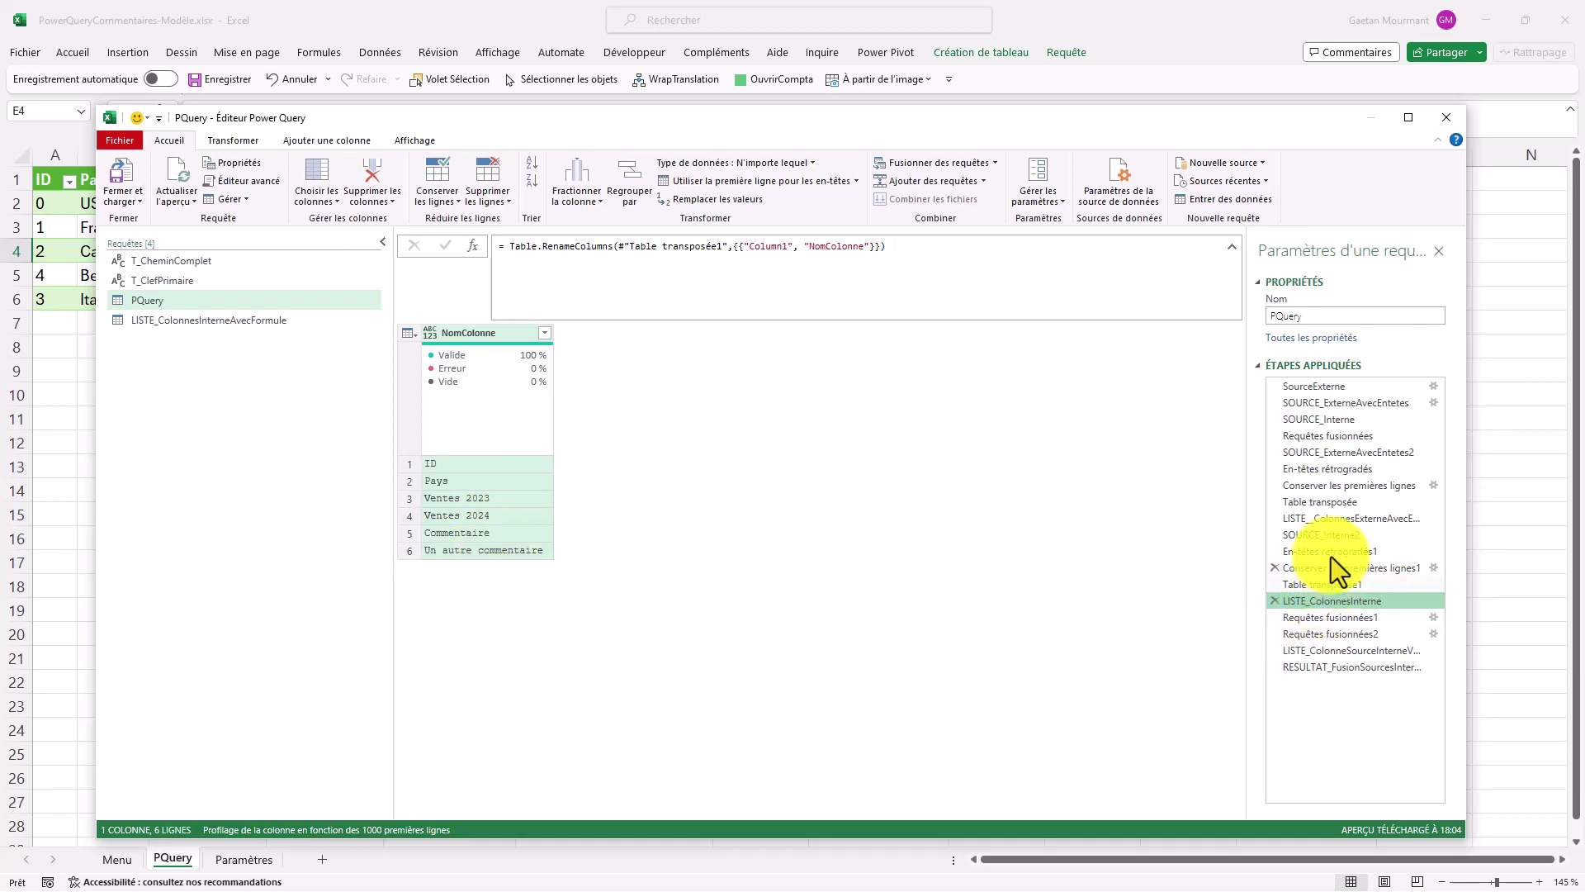
pyautogui.click(1326, 520)
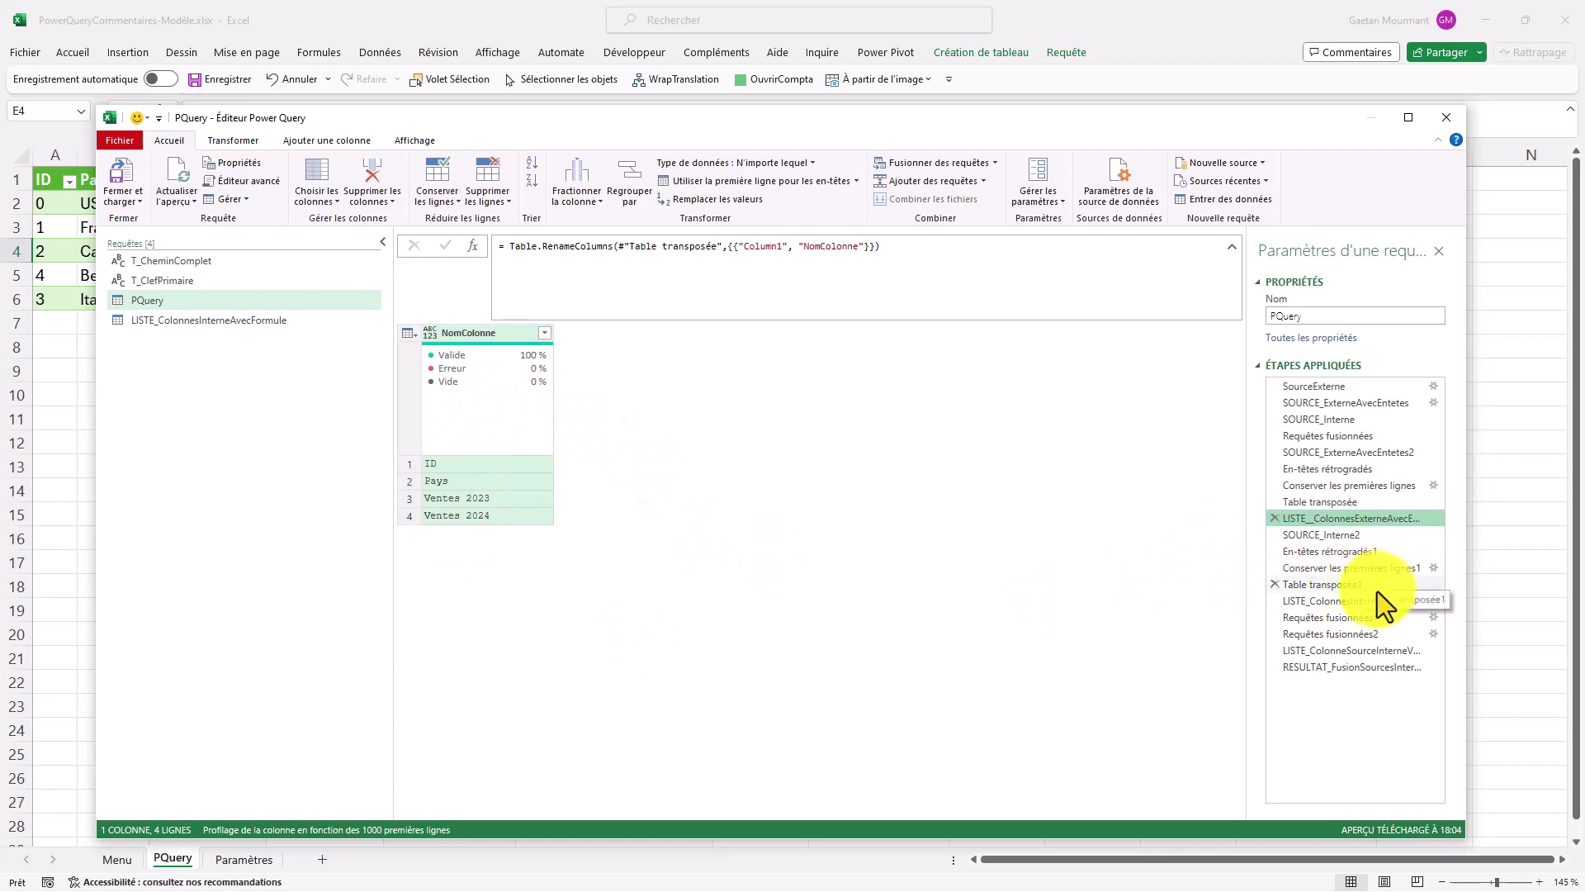
pyautogui.click(1356, 600)
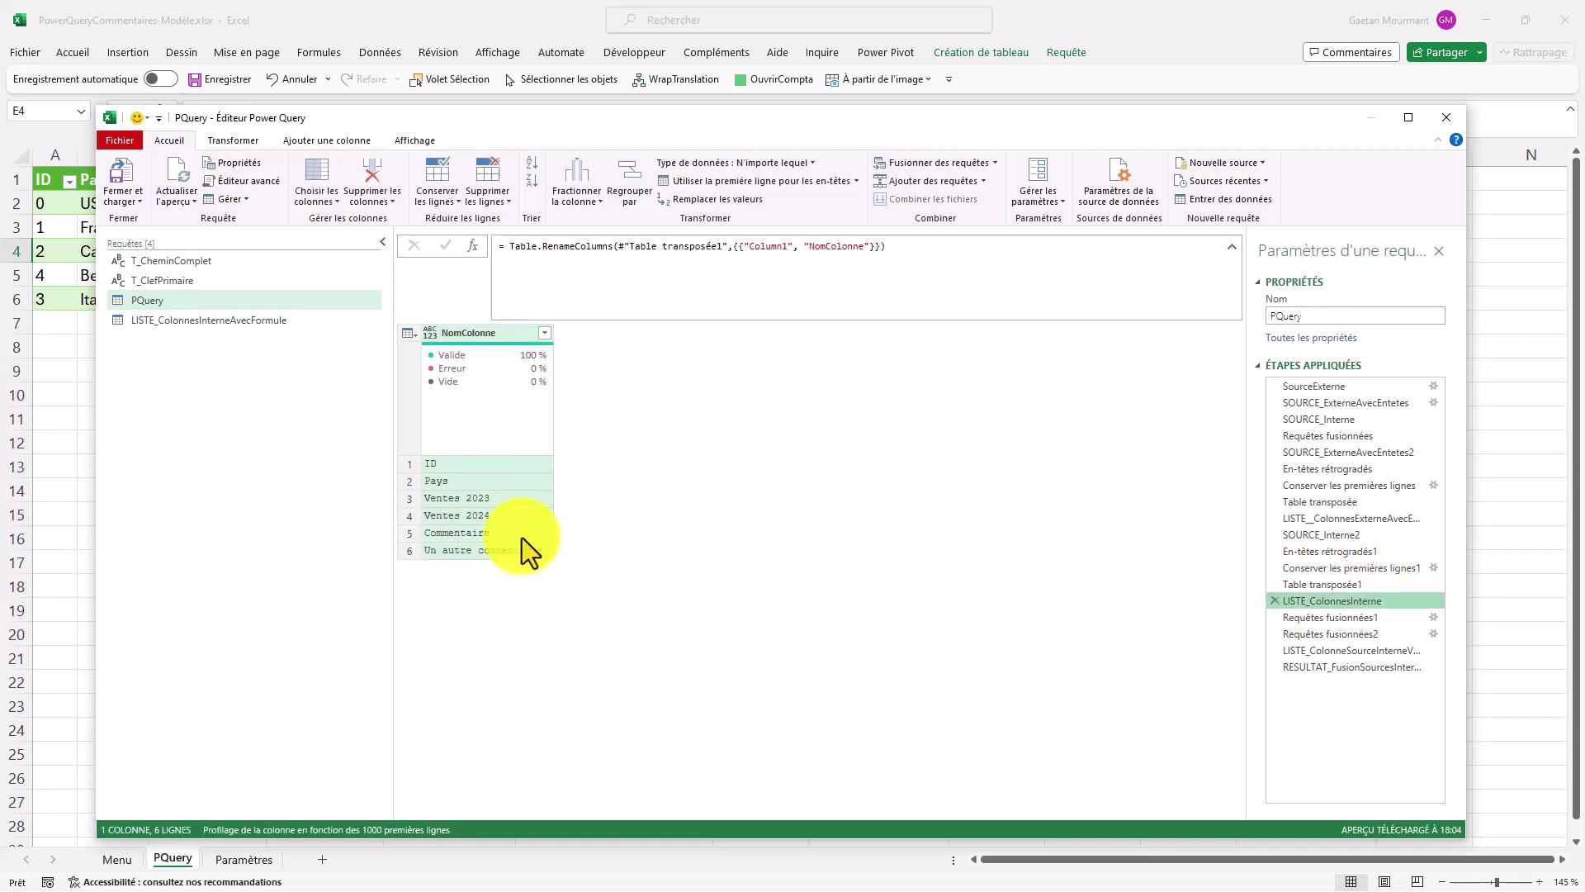
pyautogui.click(1359, 618)
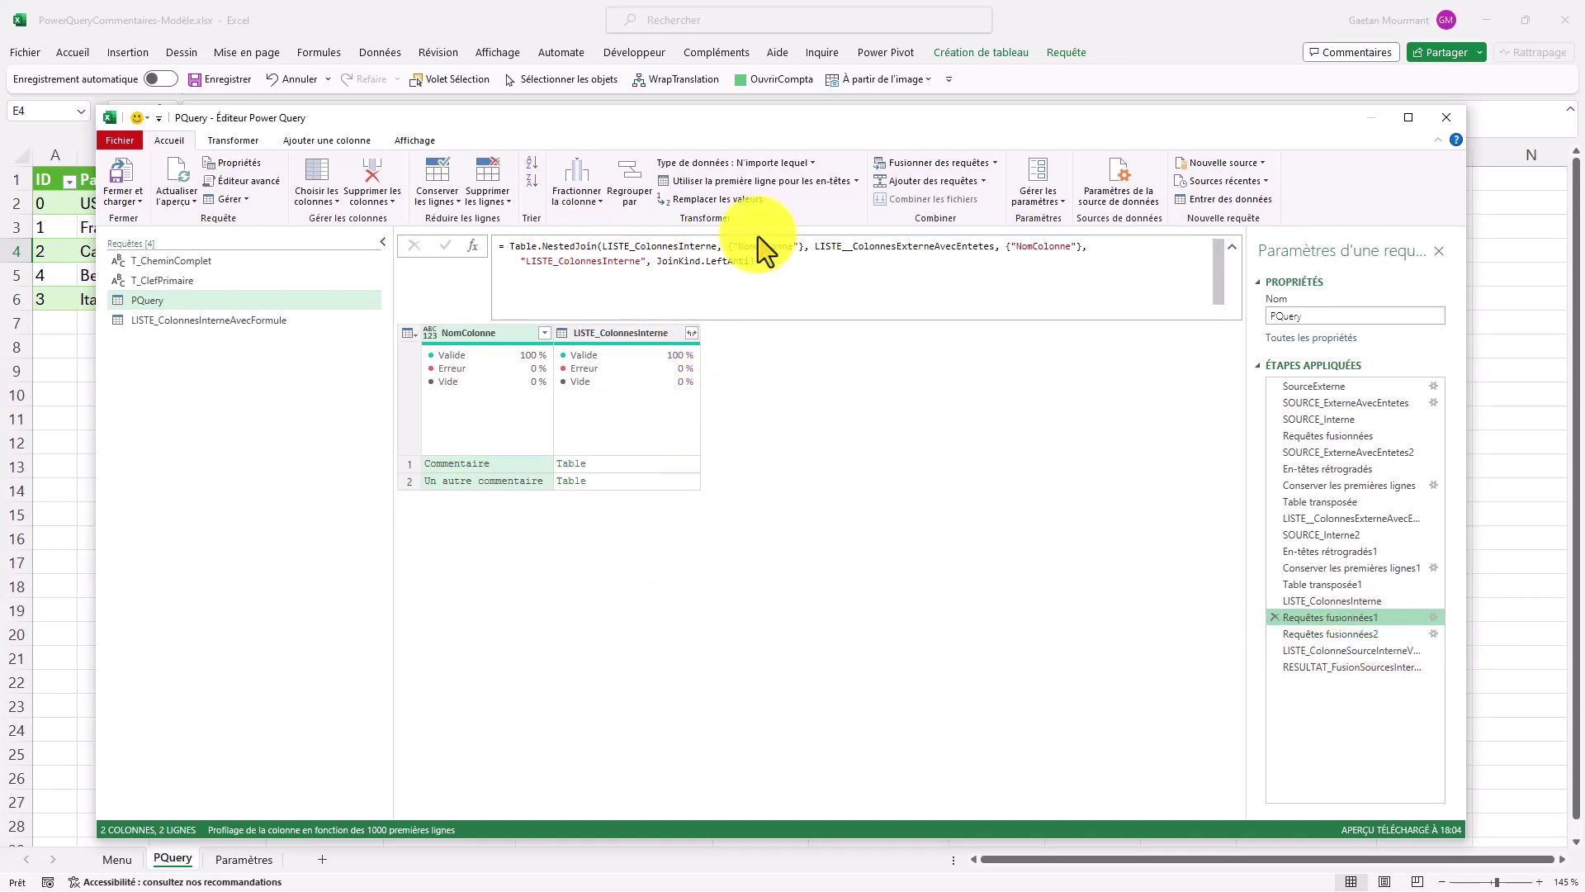
pyautogui.tripleClick(658, 245)
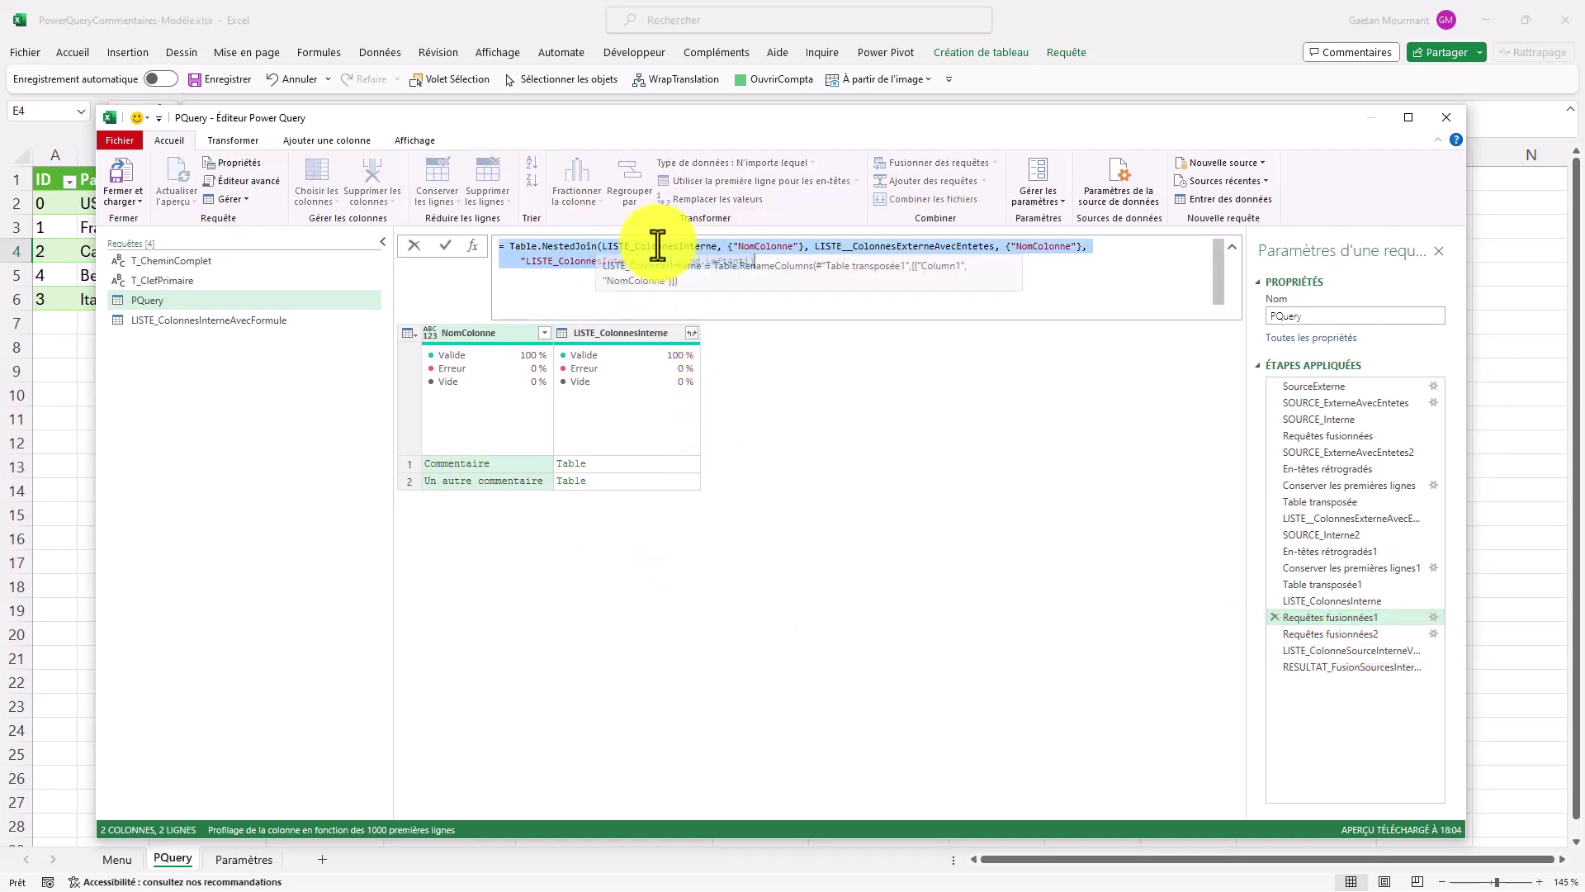
pyautogui.click(685, 288)
pyautogui.click(829, 553)
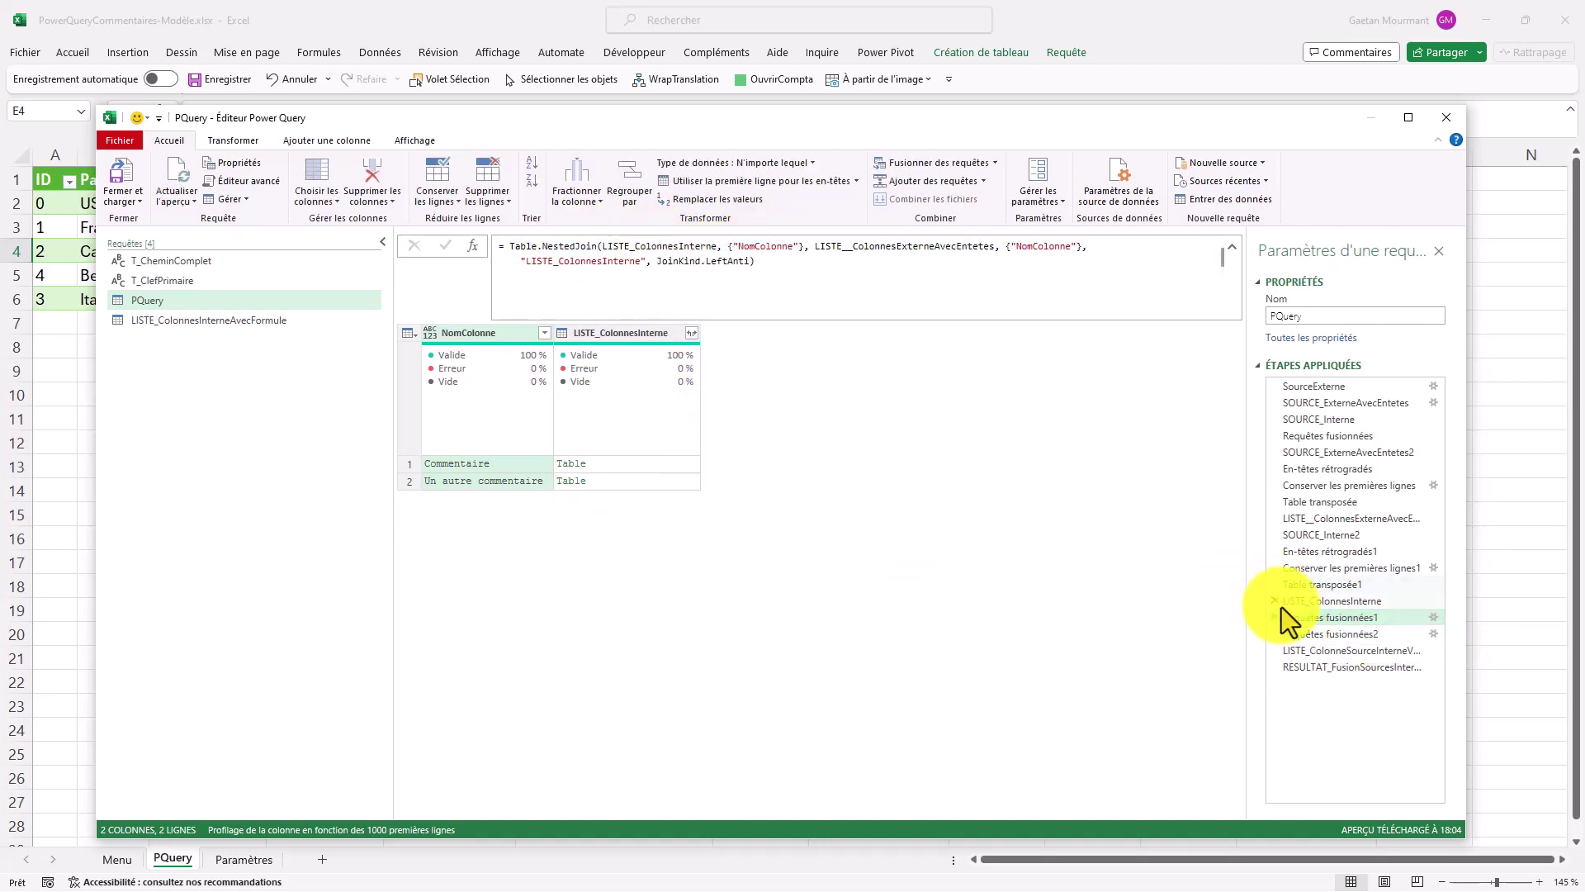
# Step: Examine how Requêtes fusionnées2 joins Requêtes fusionnées1 with the LISTE_ColonnesInterneAvecFormule query using LeftAnti
pyautogui.click(1365, 636)
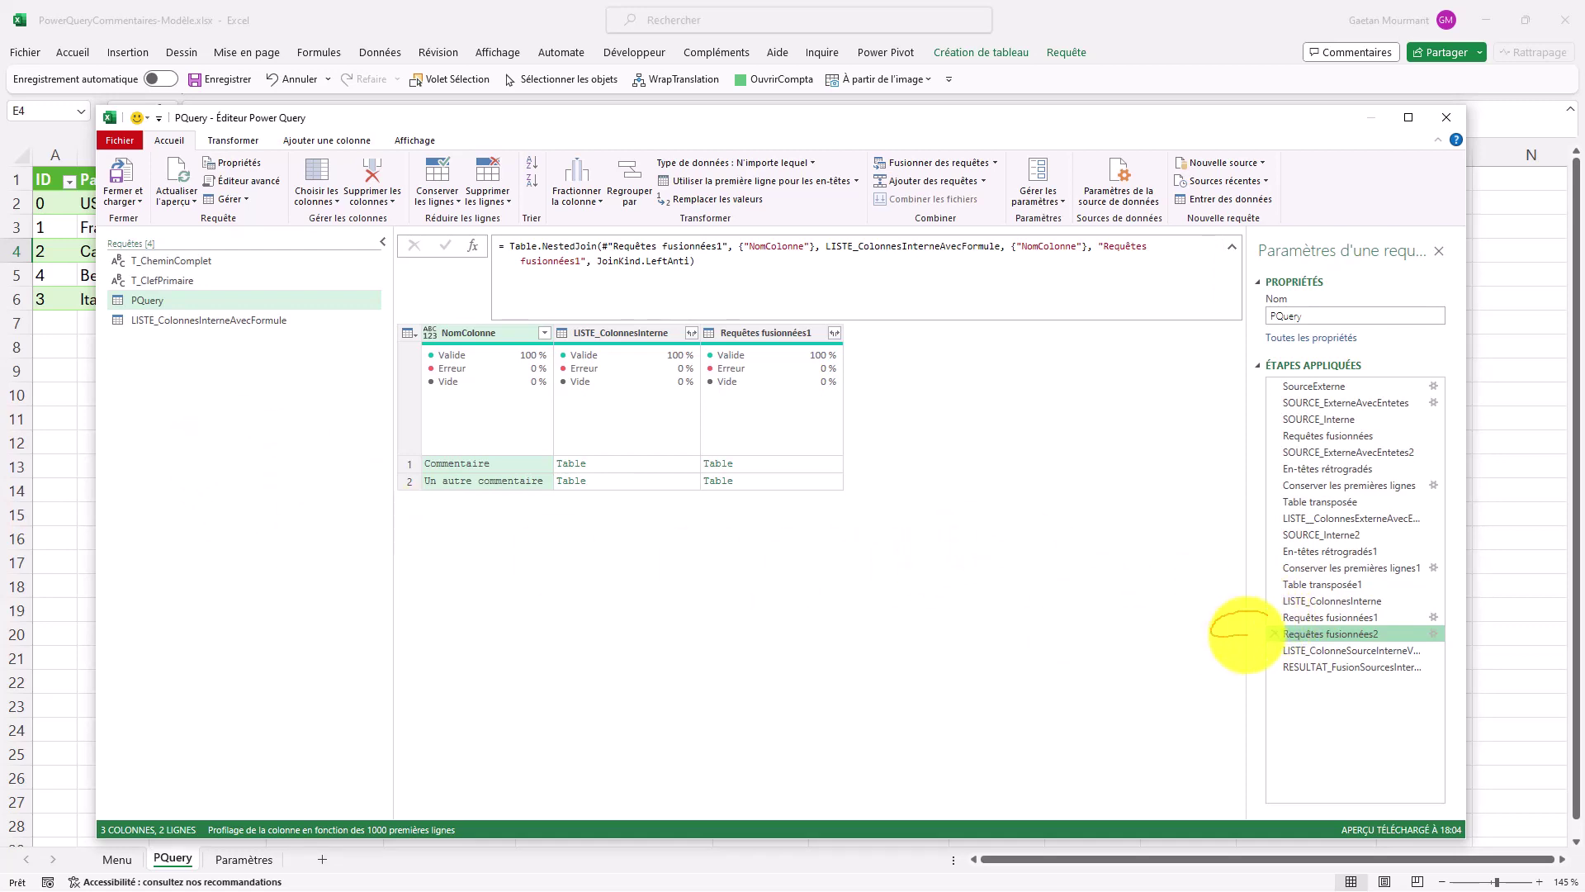
pyautogui.moveTo(1238, 627); pyautogui.dragTo(1253, 641)
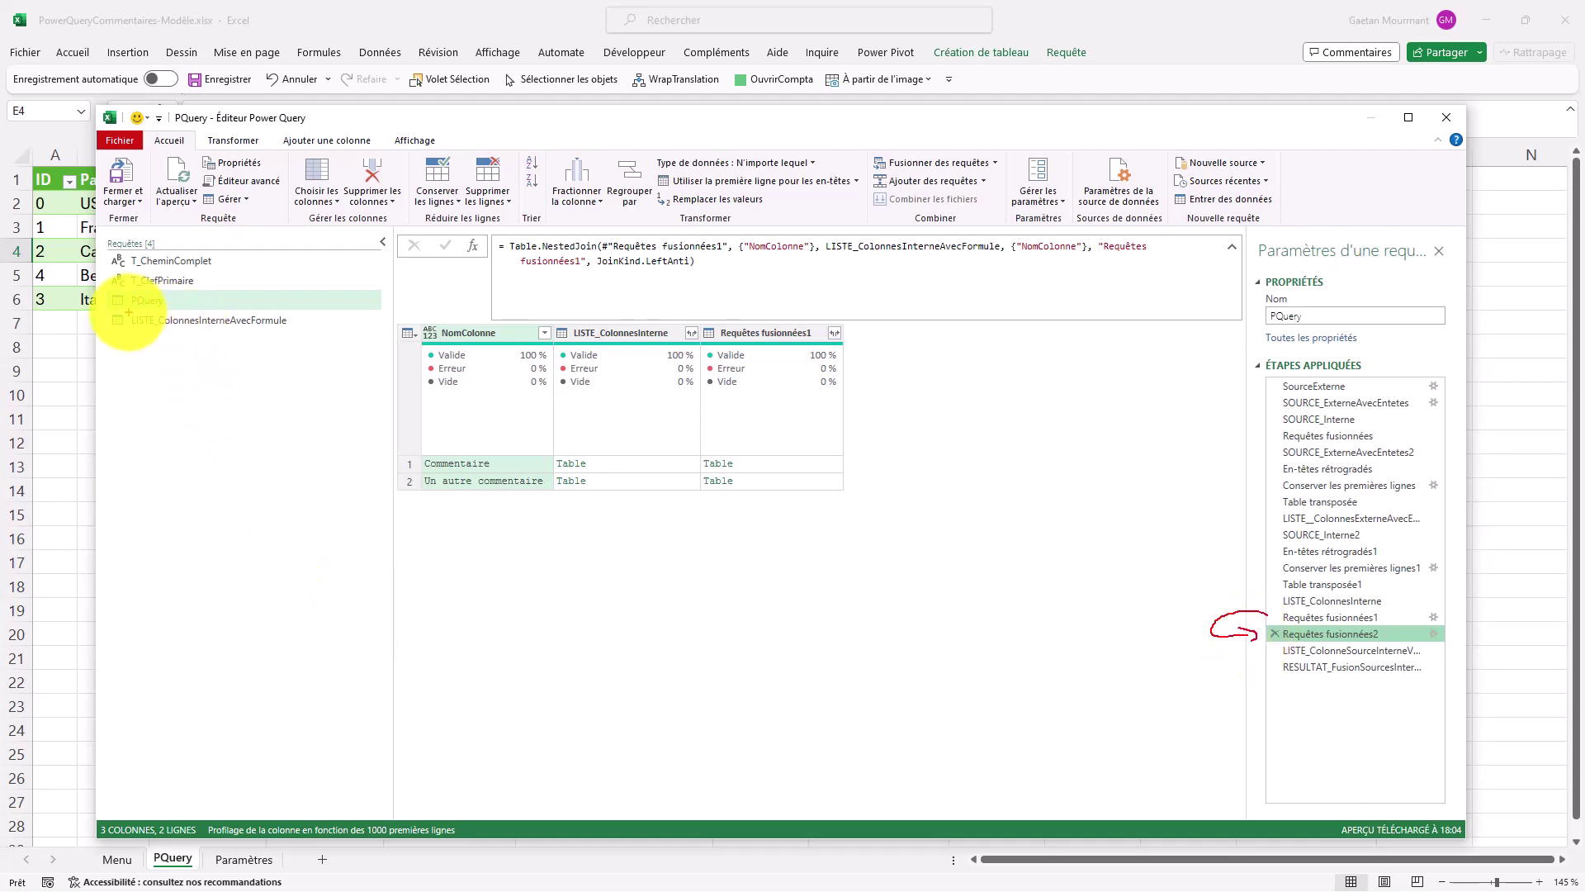
pyautogui.moveTo(103, 311)
pyautogui.mouseDown()
pyautogui.moveTo(346, 330)
pyautogui.moveTo(317, 329)
pyautogui.moveTo(506, 594)
pyautogui.moveTo(1261, 642)
pyautogui.mouseUp()
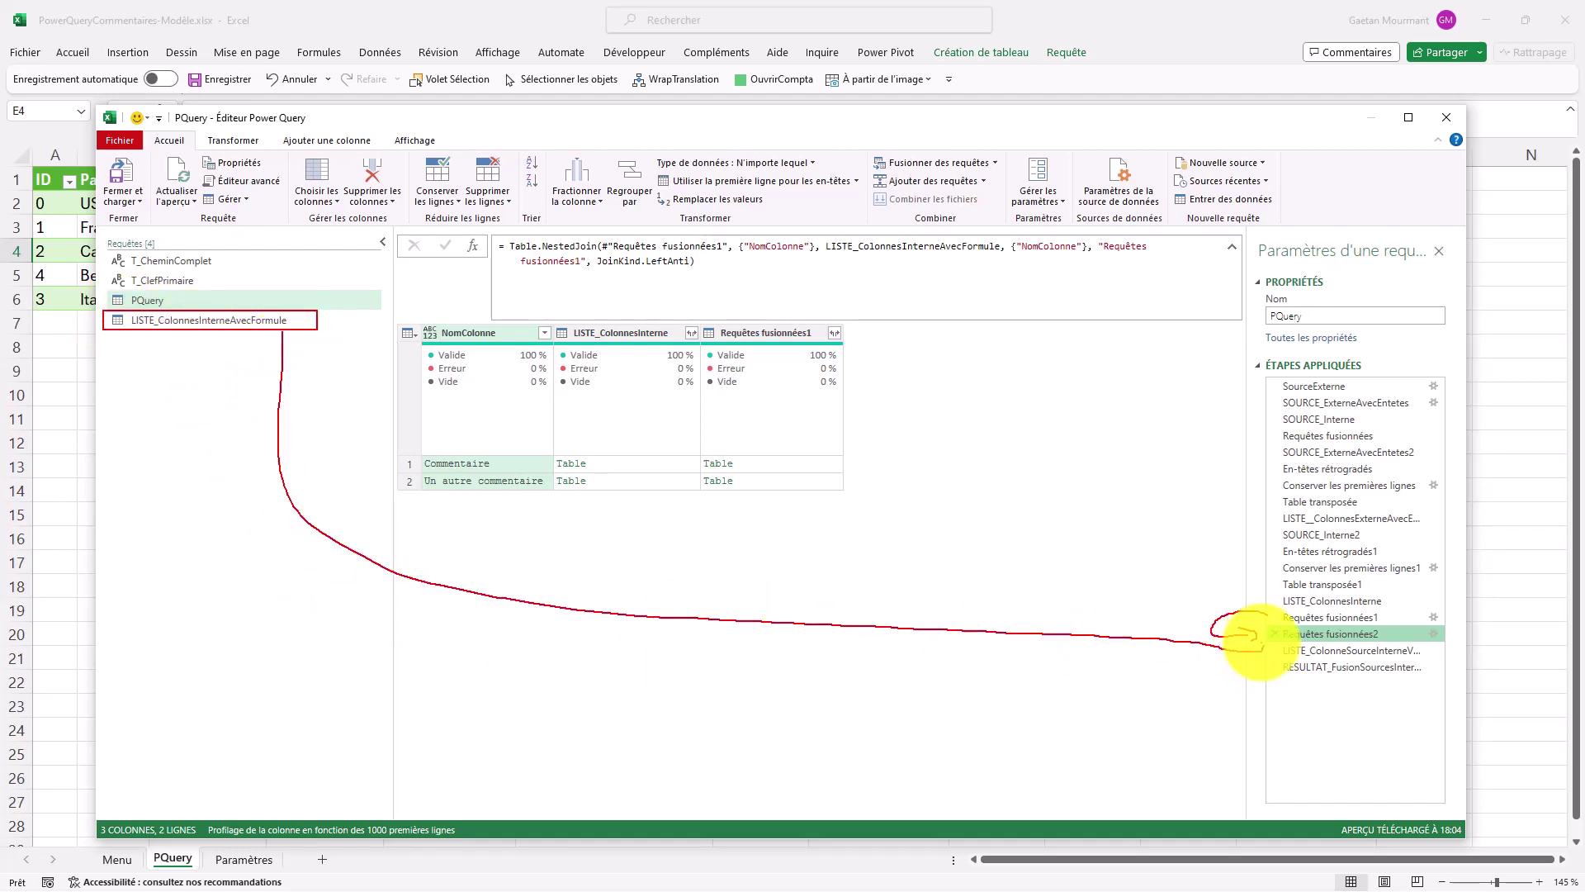
pyautogui.press('Escape')
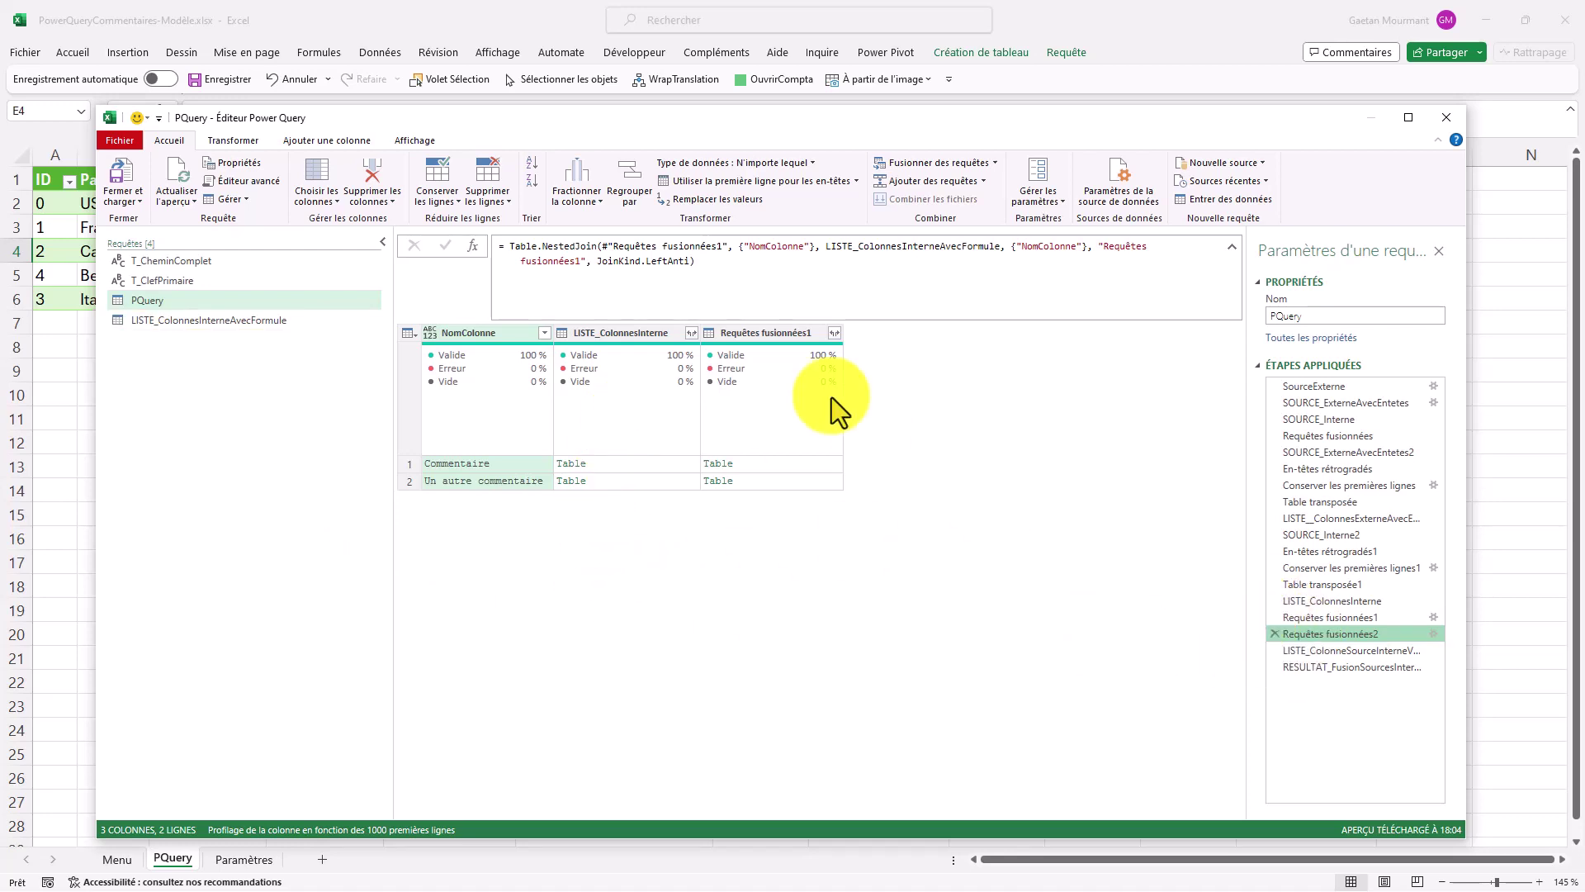
# Step: Close the Power Query editor and add a new table column headed Pourcentage in G1 of the PQuery sheet
pyautogui.click(1447, 117)
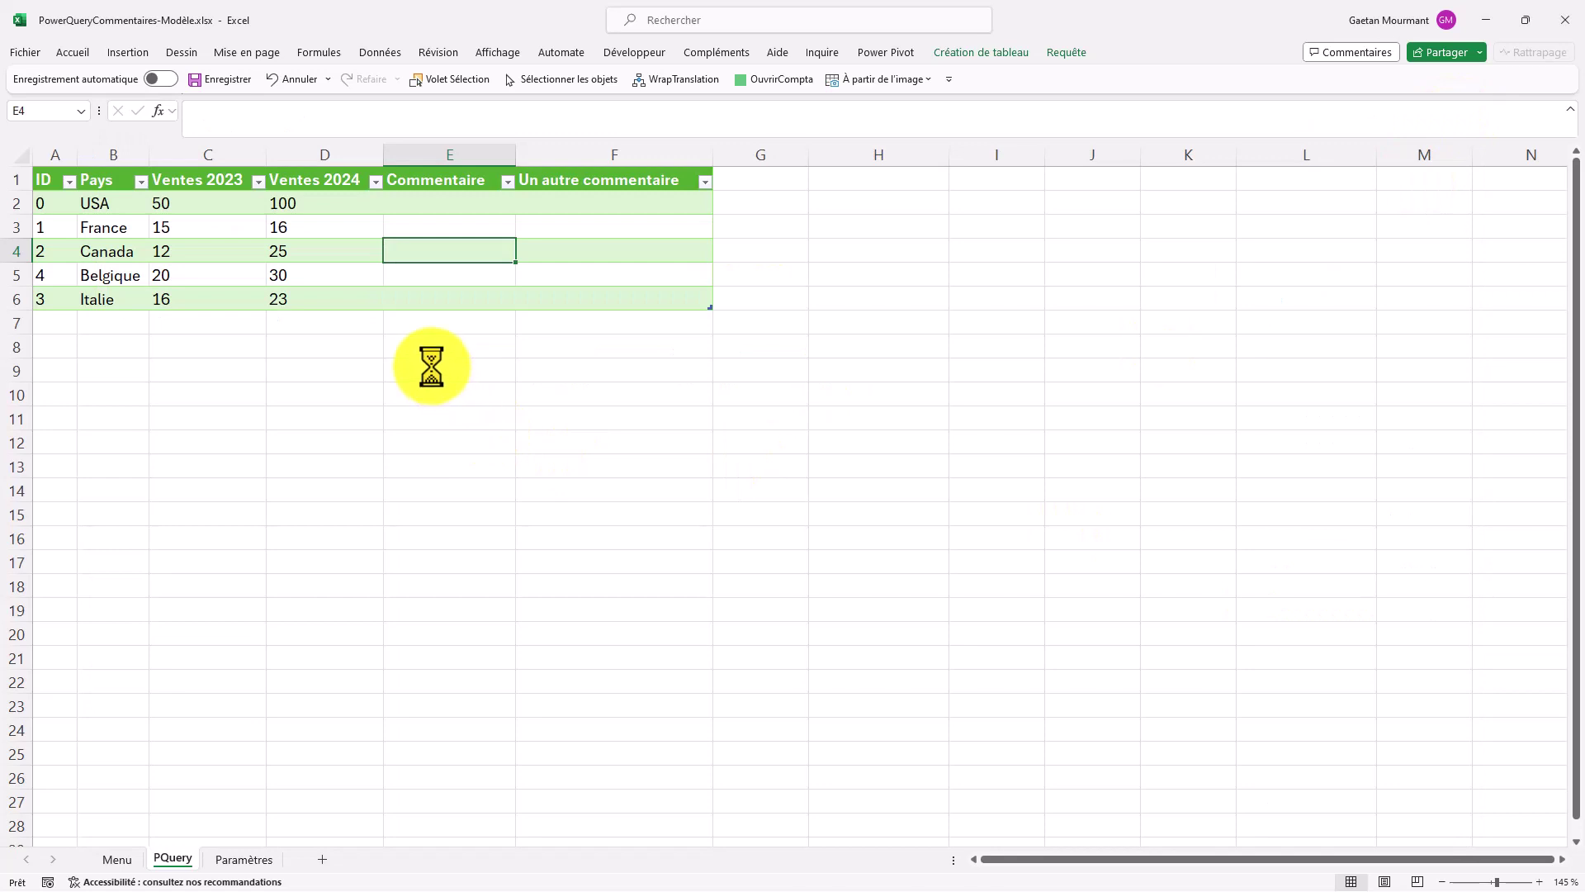
pyautogui.click(769, 181)
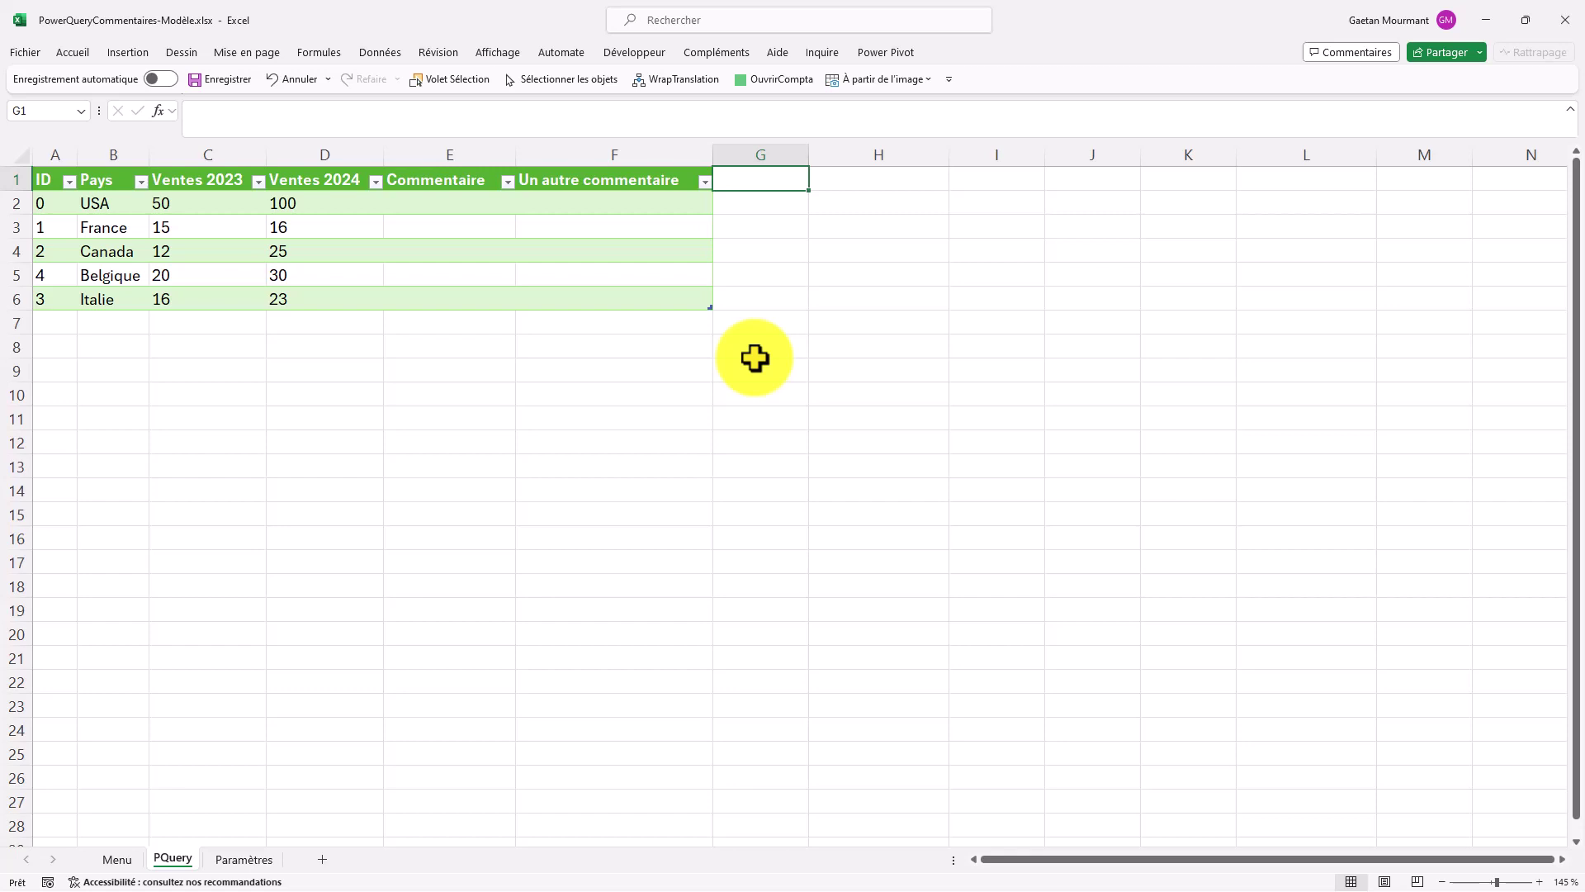
pyautogui.write('%')
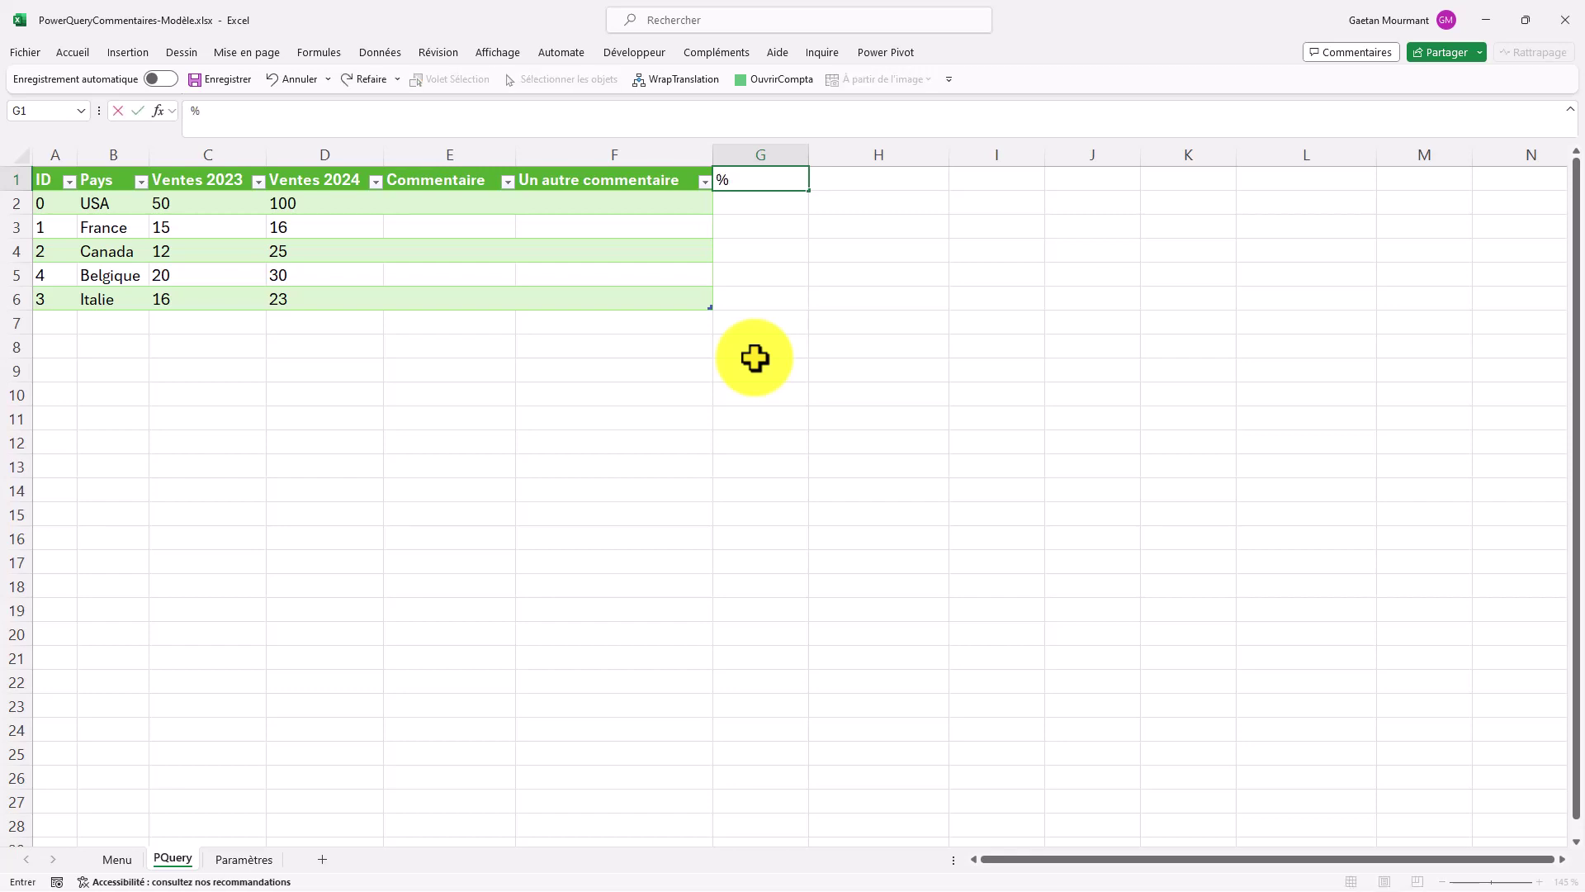
pyautogui.write('ourcentage')
pyautogui.press('Return')
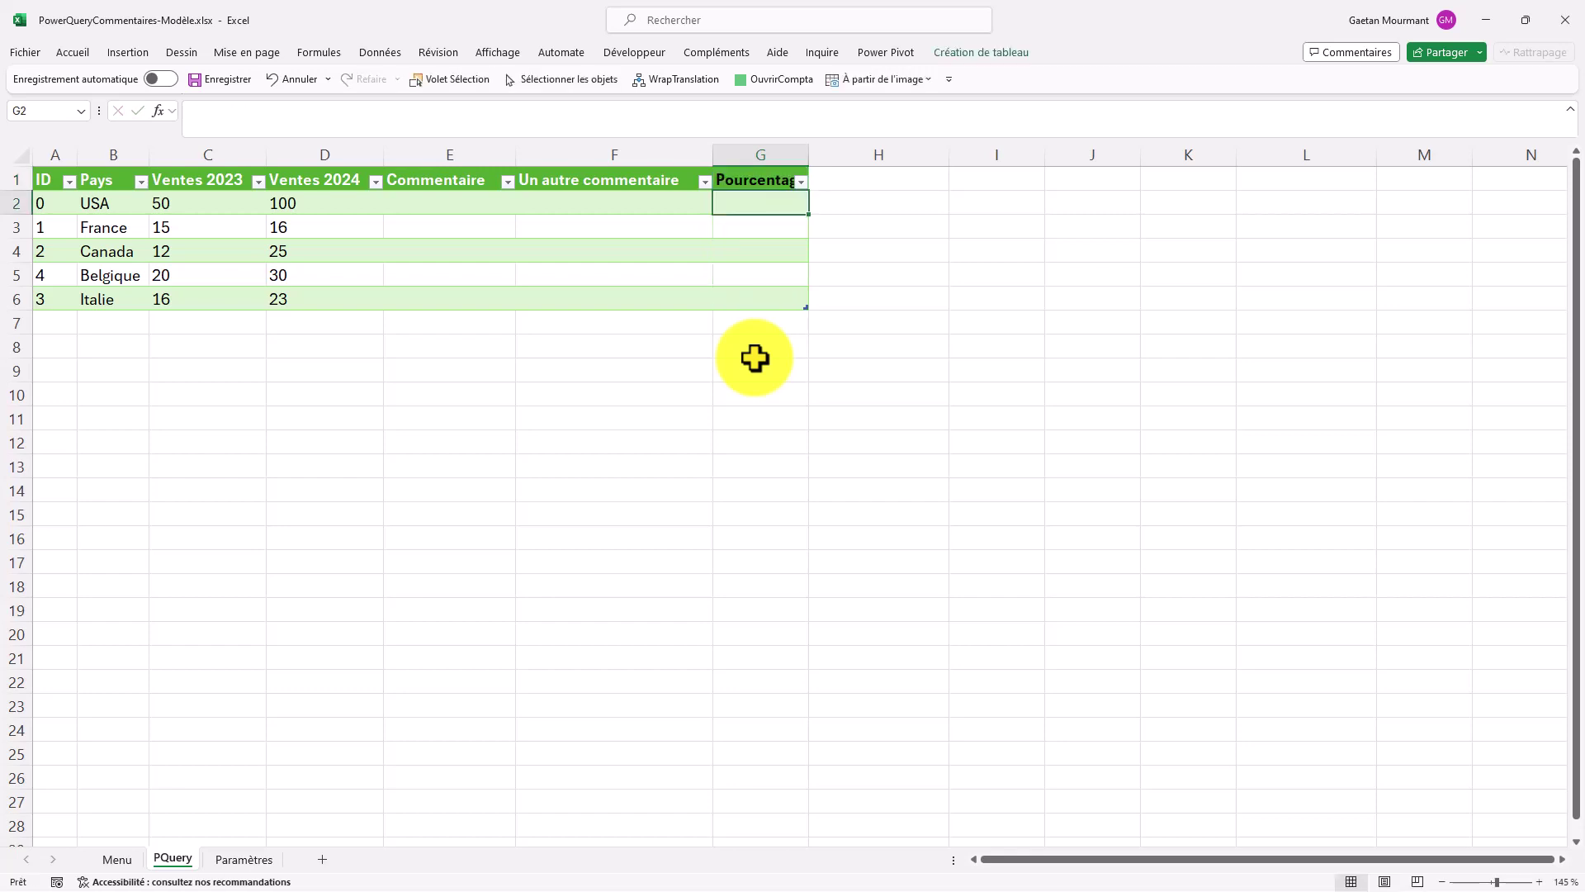
# Step: Fill the Pourcentage column with the formula =[@[Ventes 2023]]/[@[Ventes 2024]]
pyautogui.write('=')
pyautogui.press('Left')
pyautogui.press('Left')
pyautogui.press('Left')
pyautogui.press('Left')
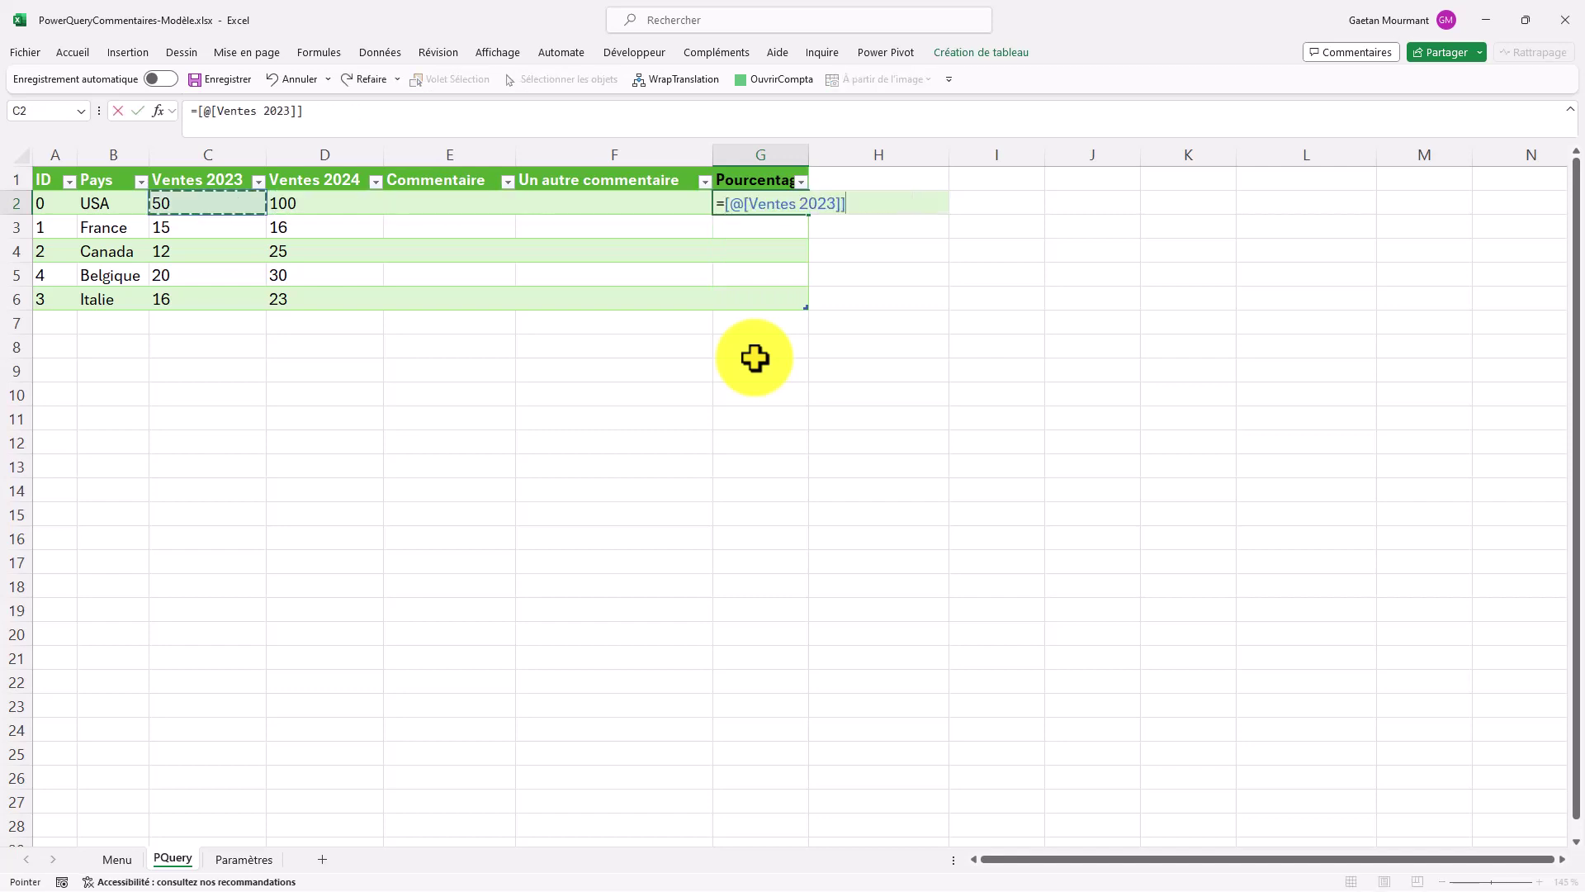
pyautogui.write('/')
pyautogui.press('Left')
pyautogui.press('Left')
pyautogui.press('Left')
pyautogui.press('Return')
pyautogui.press('Up')
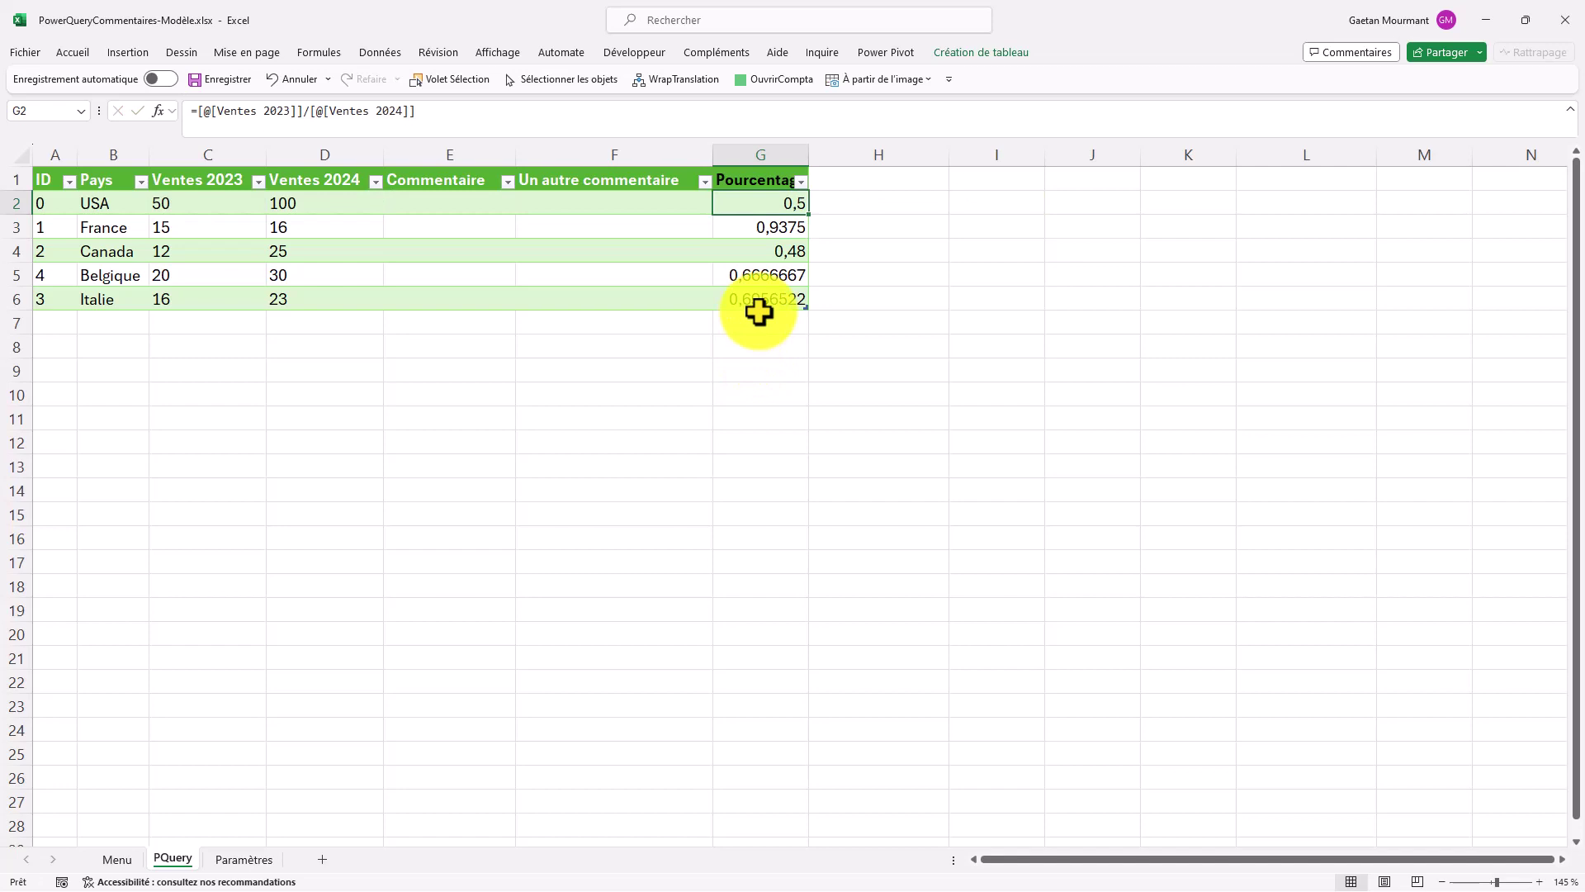
# Step: Reopen the Power Query editor and compare the LISTE_ColonnesInterneAvecFormule rows with the Requêtes fusionnées1 step of PQuery
pyautogui.hotkey('alt', 'F12')
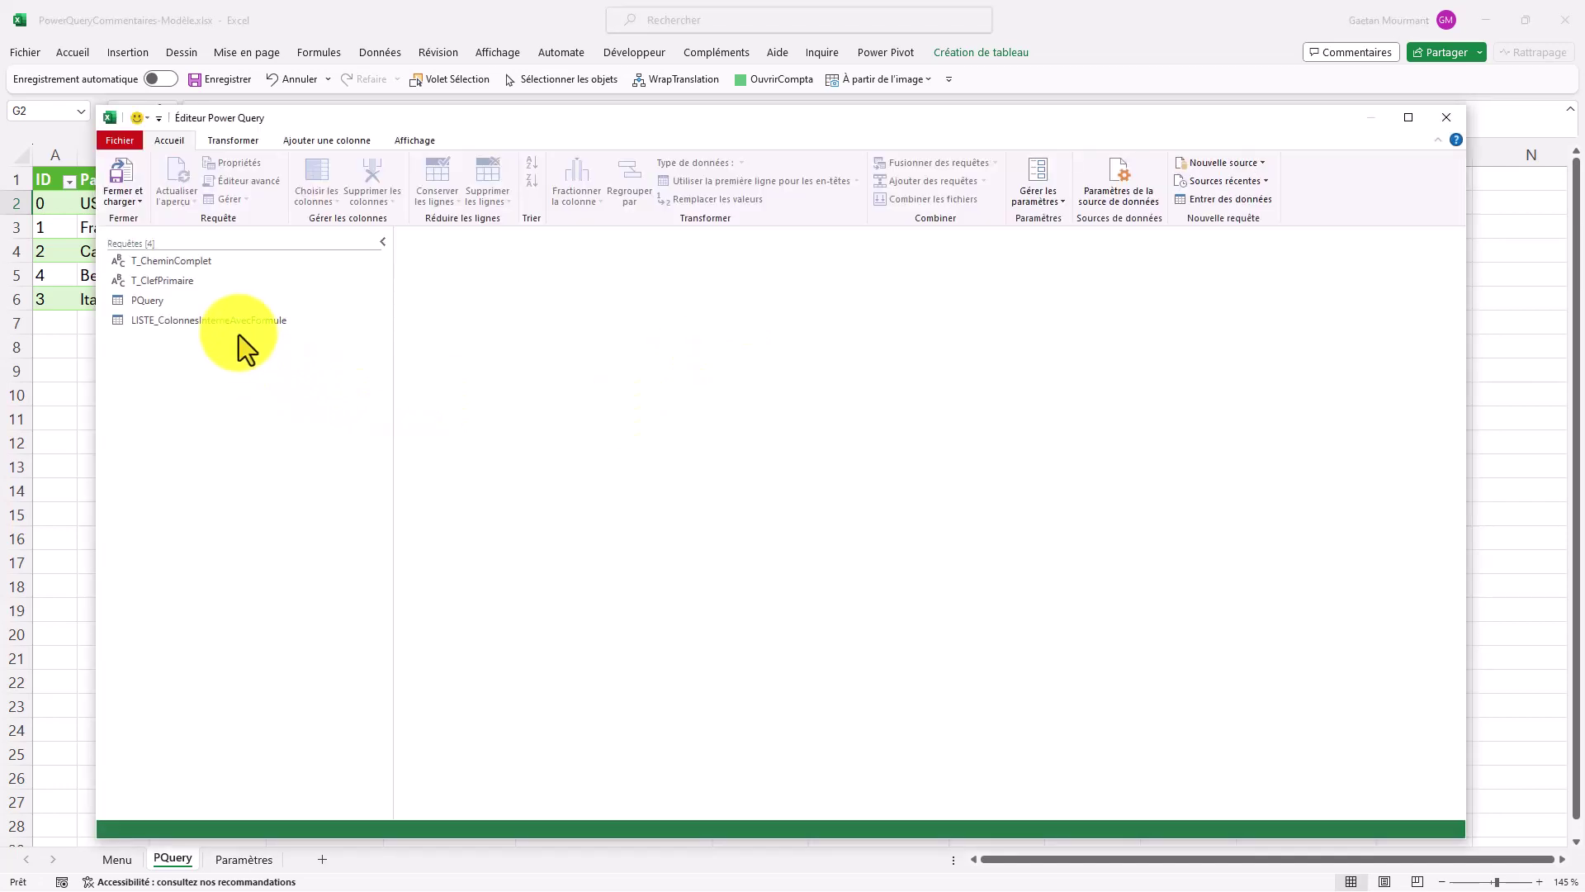
pyautogui.click(230, 329)
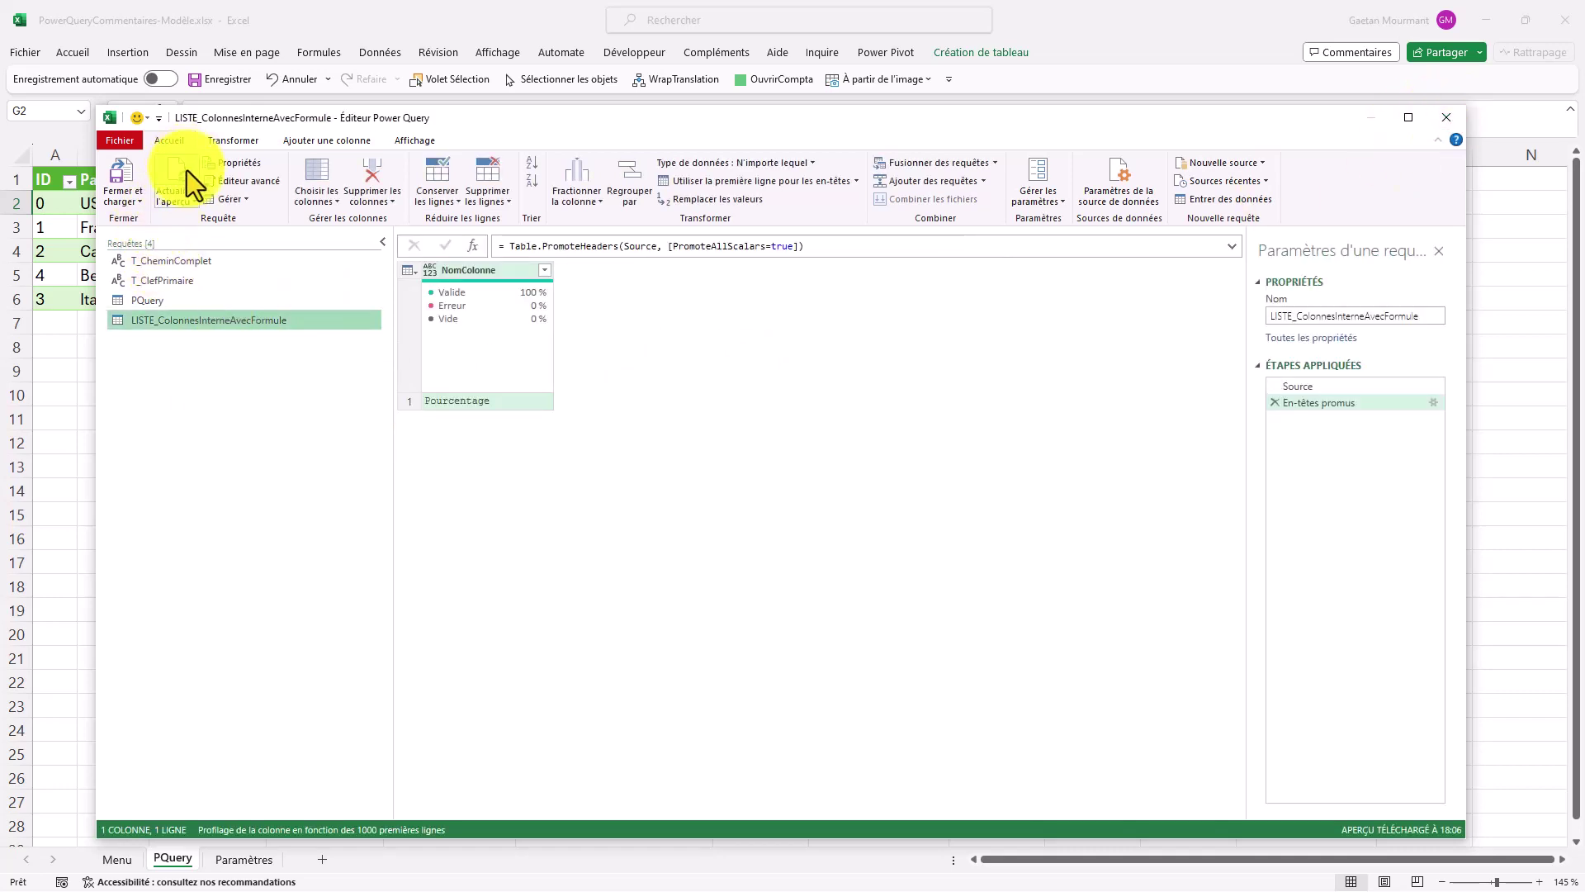
pyautogui.click(185, 302)
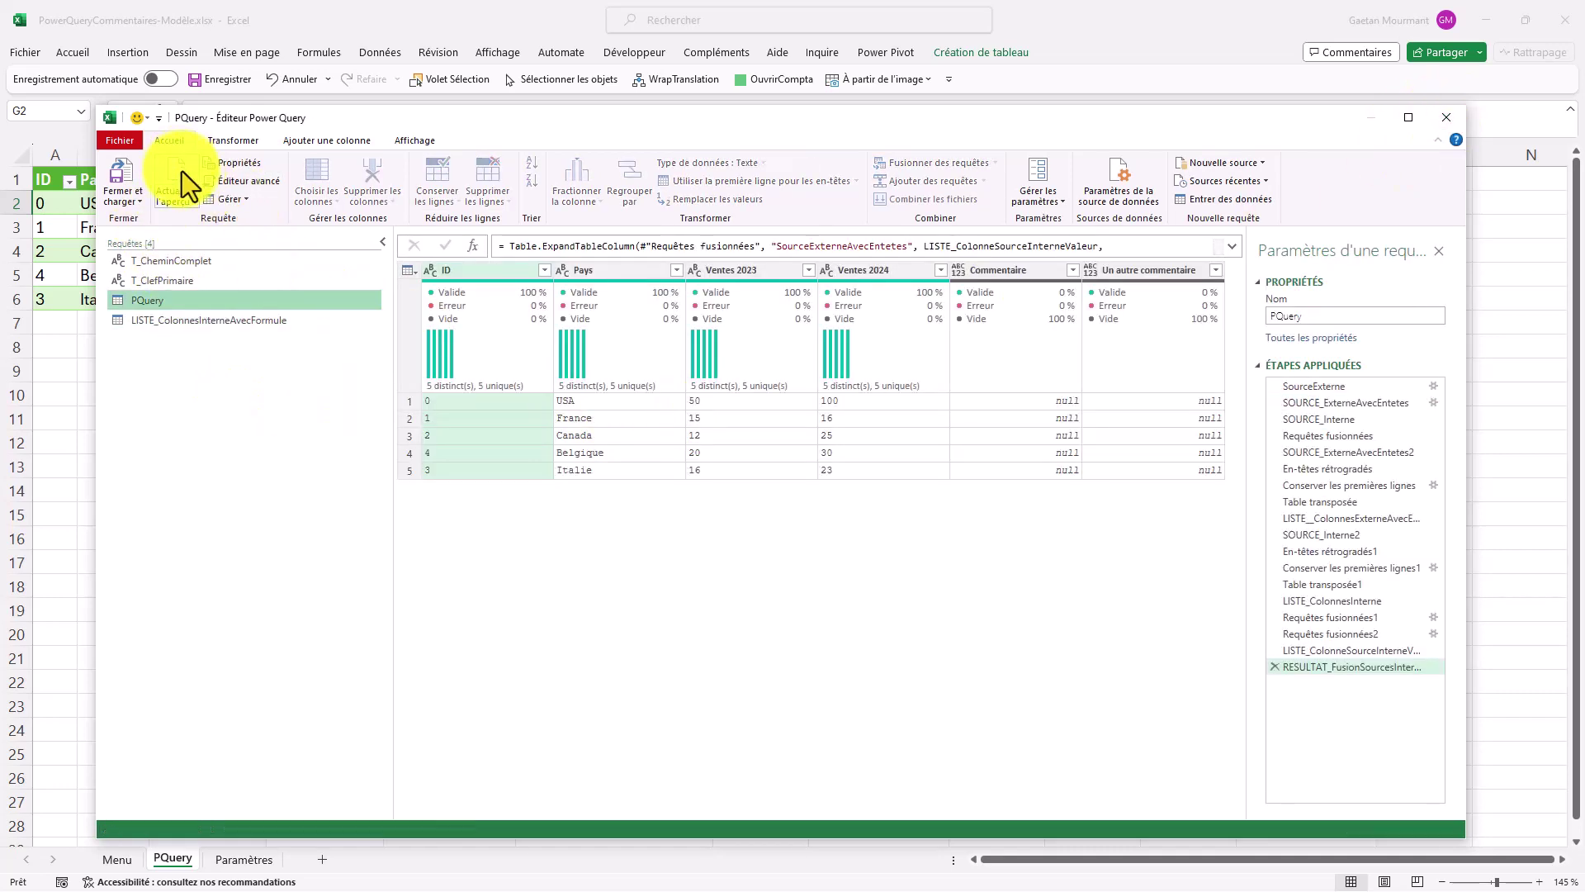
pyautogui.moveTo(1371, 638); pyautogui.dragTo(1360, 622)
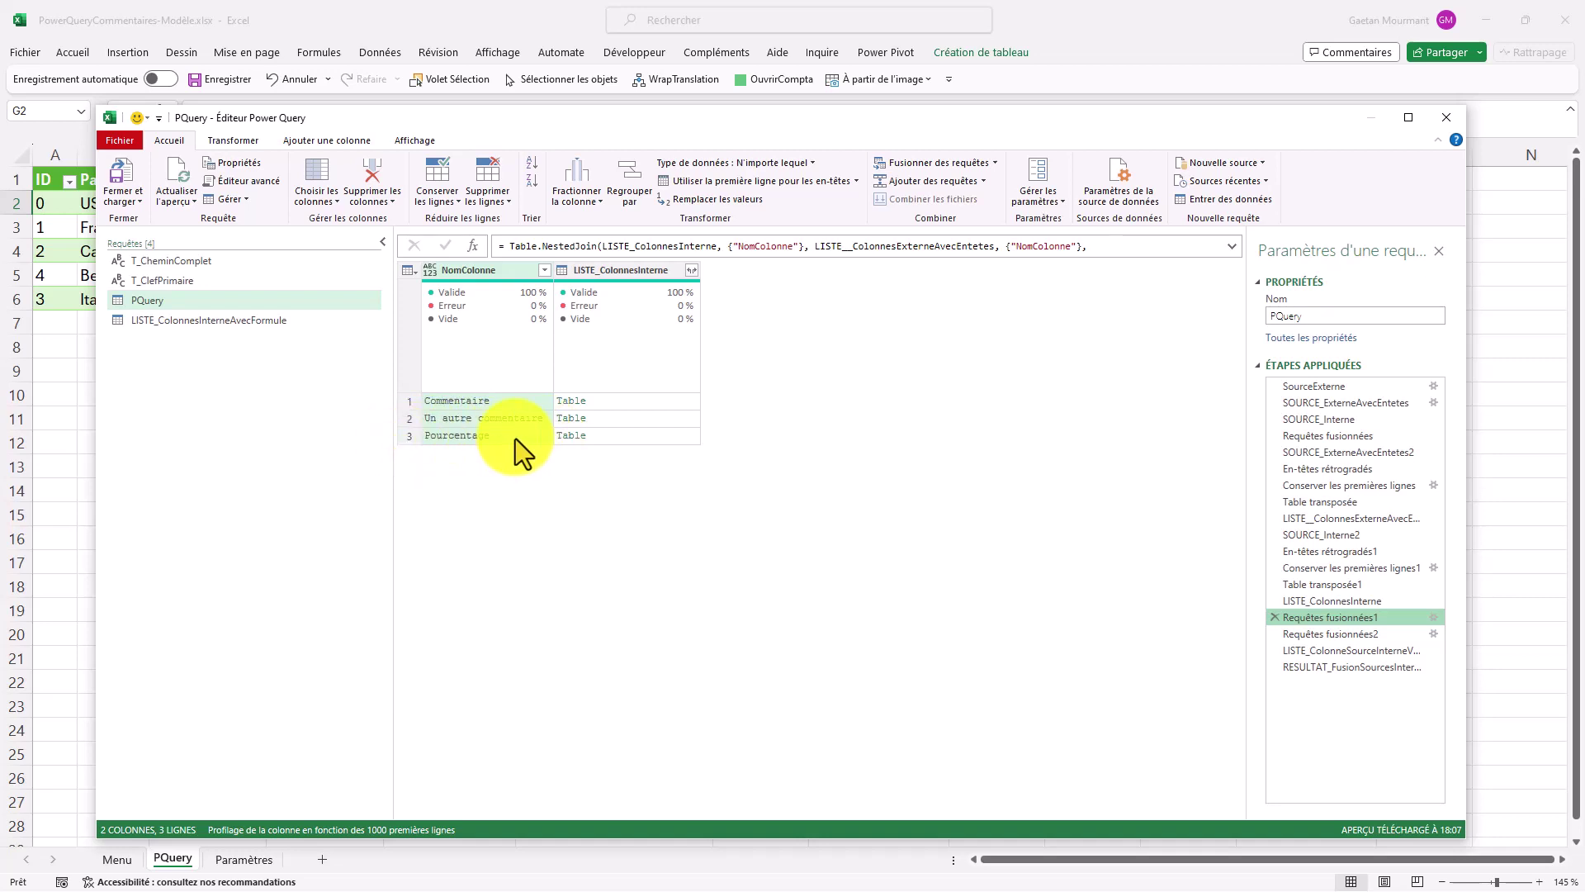
# Step: Examine the Source step of LISTE_ColonnesInterneAvecFormule to see where its list comes from, then close the editor
pyautogui.click(258, 321)
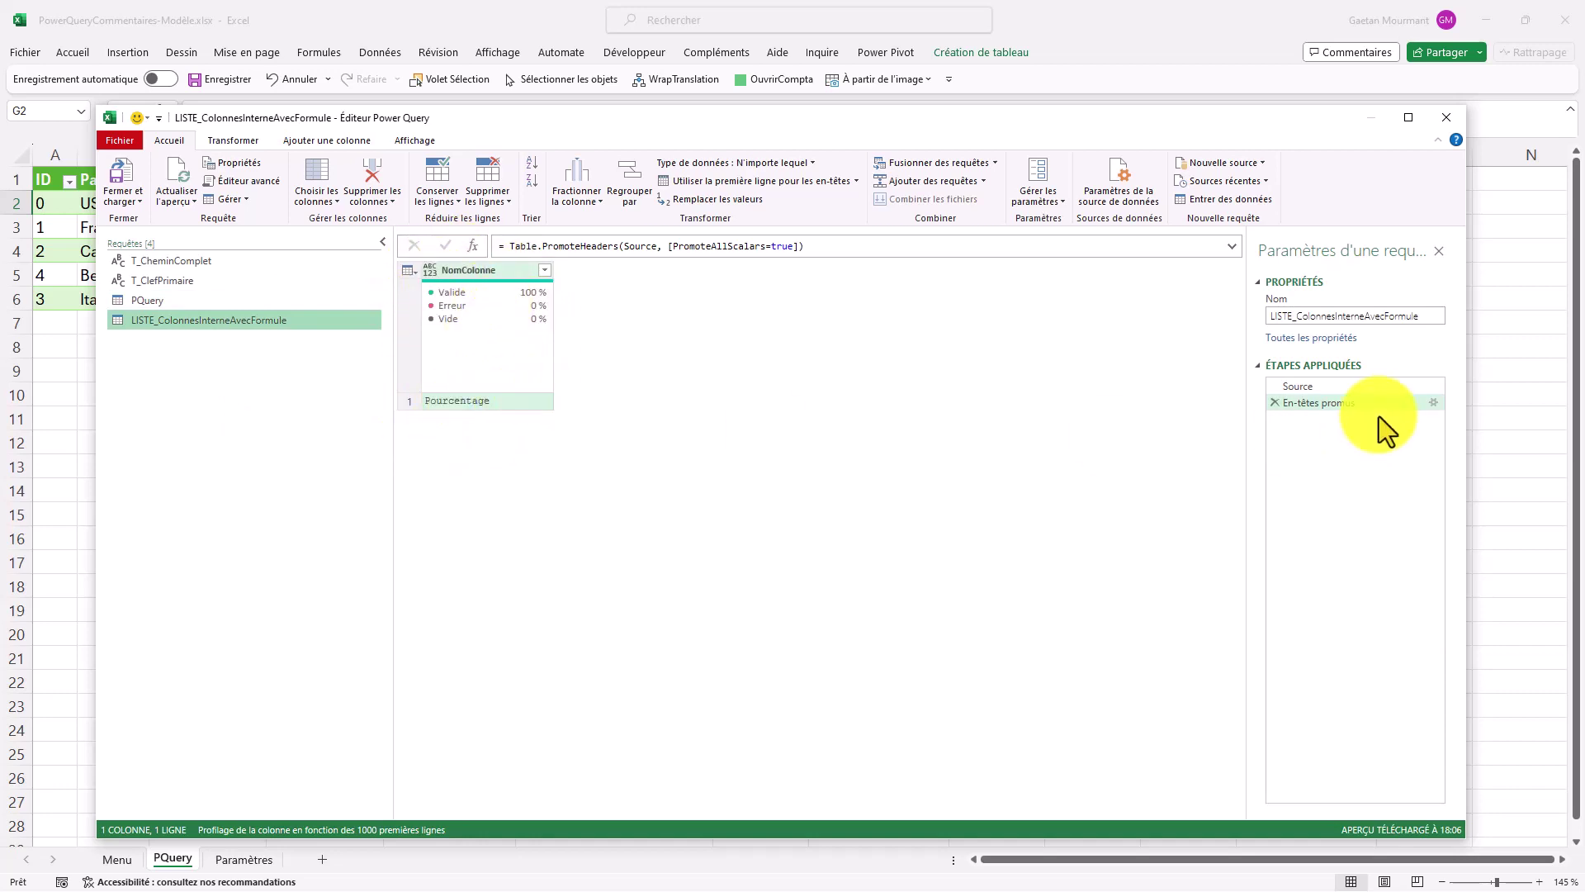
pyautogui.click(1375, 387)
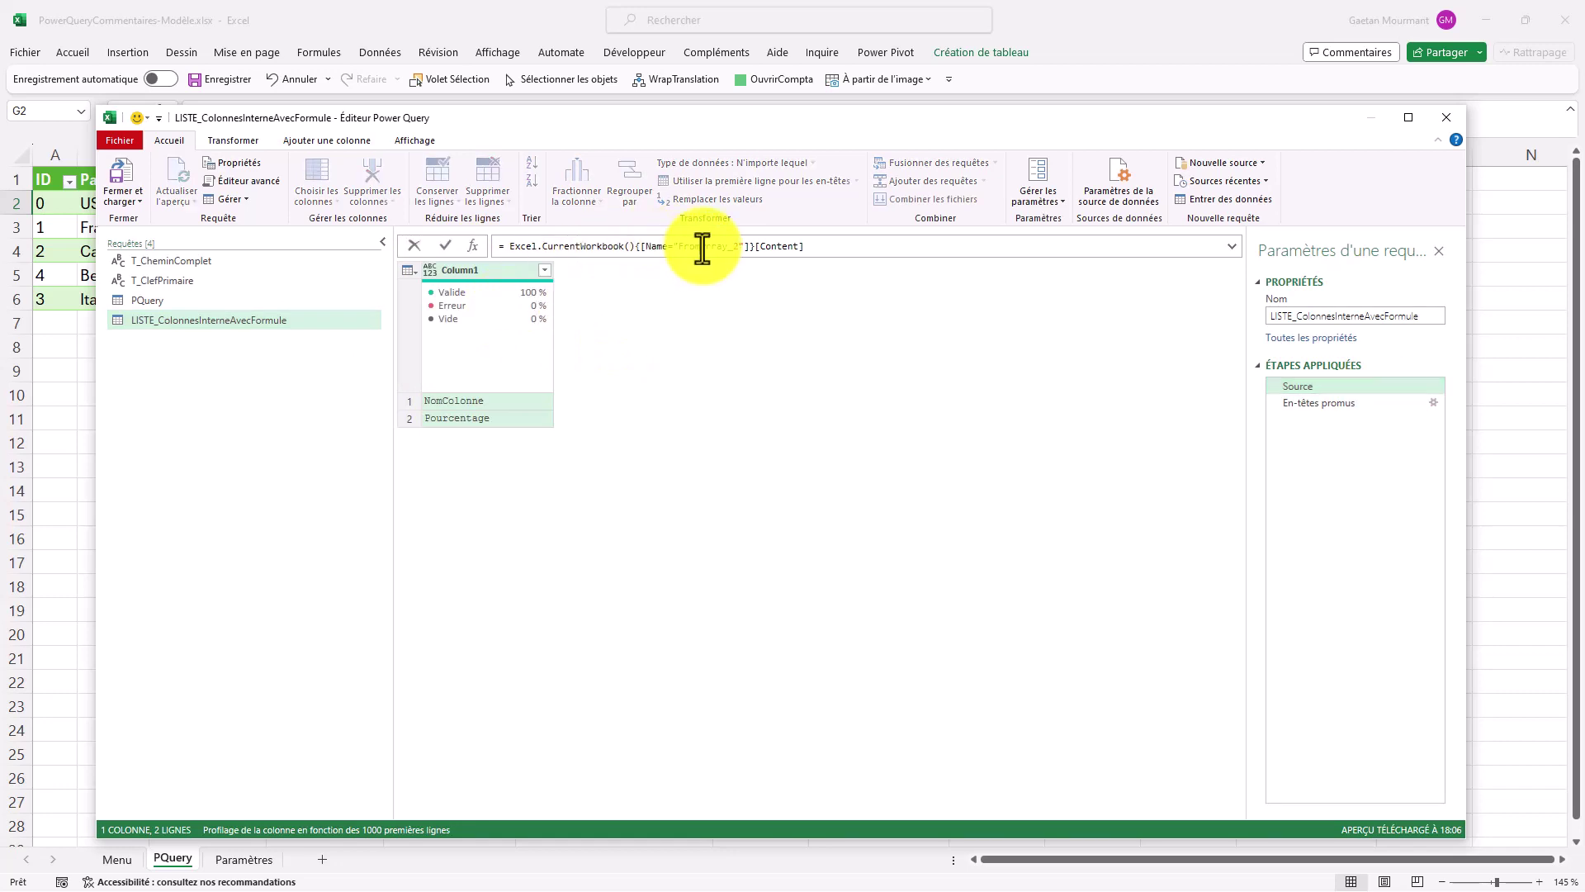
pyautogui.click(1447, 117)
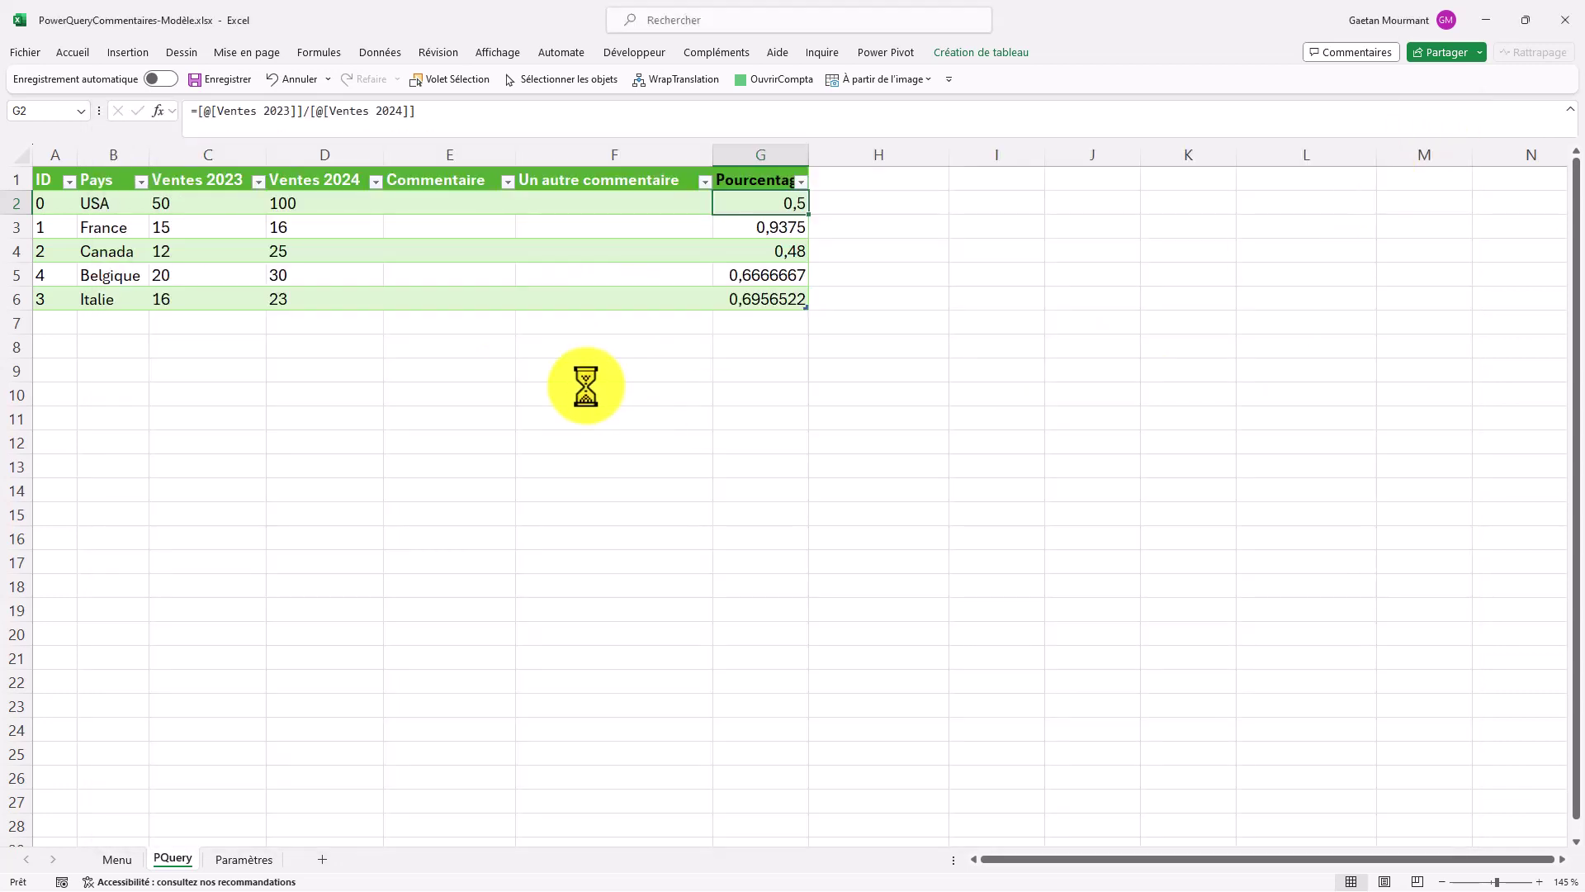
# Step: Open the A6 formula on the Paramètres sheet and examine how FILTRE takes PQuery[#En-têtes] and its ESTNA condition
pyautogui.click(585, 385)
pyautogui.click(252, 863)
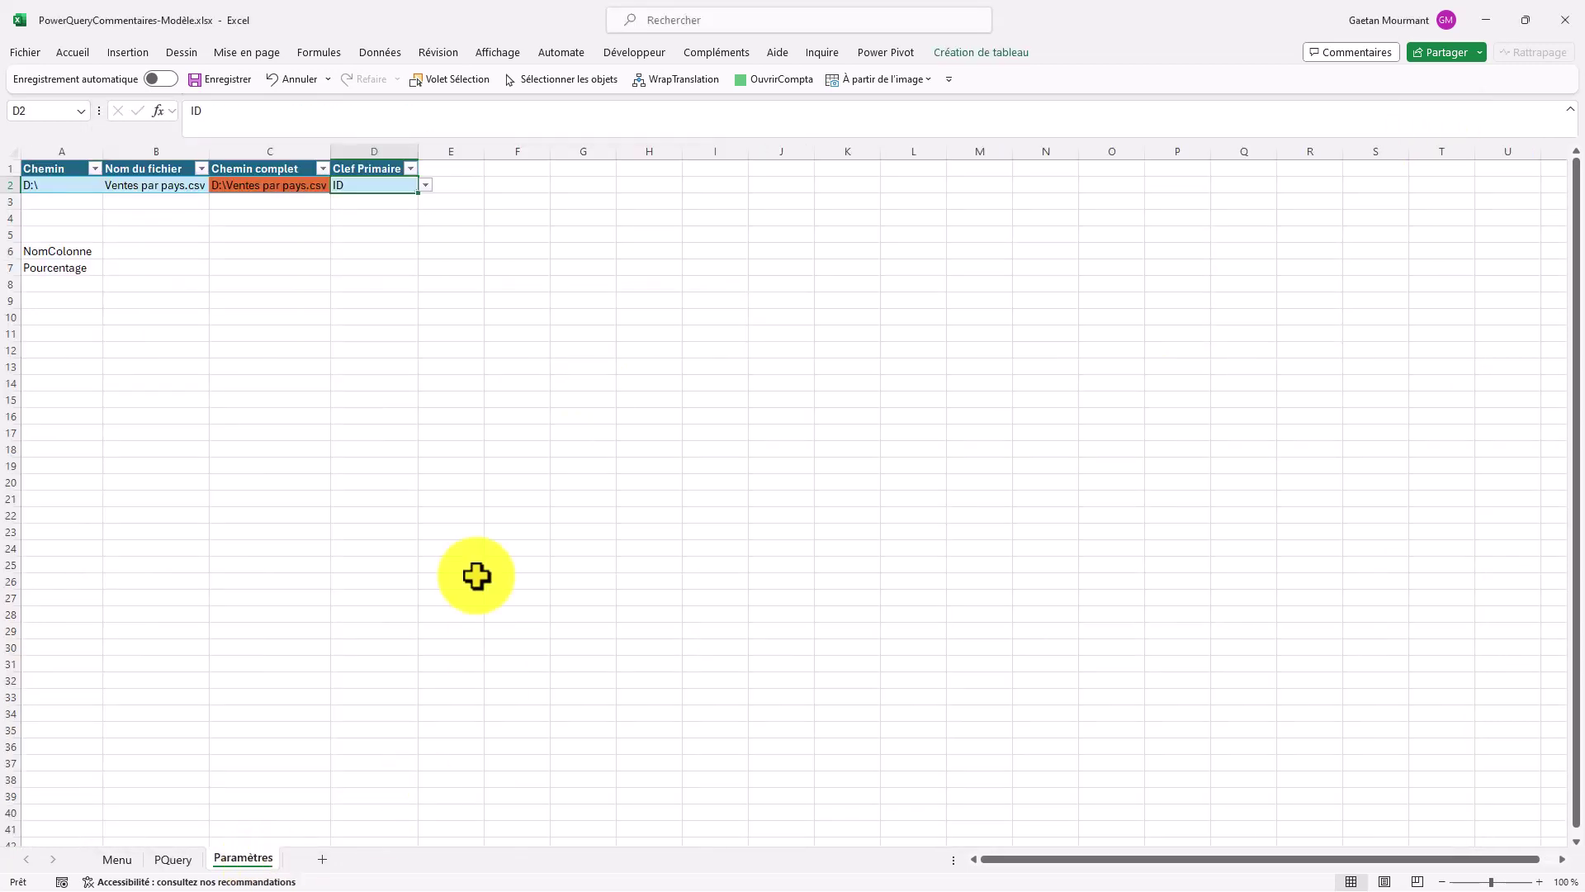
pyautogui.click(82, 253)
pyautogui.click(435, 111)
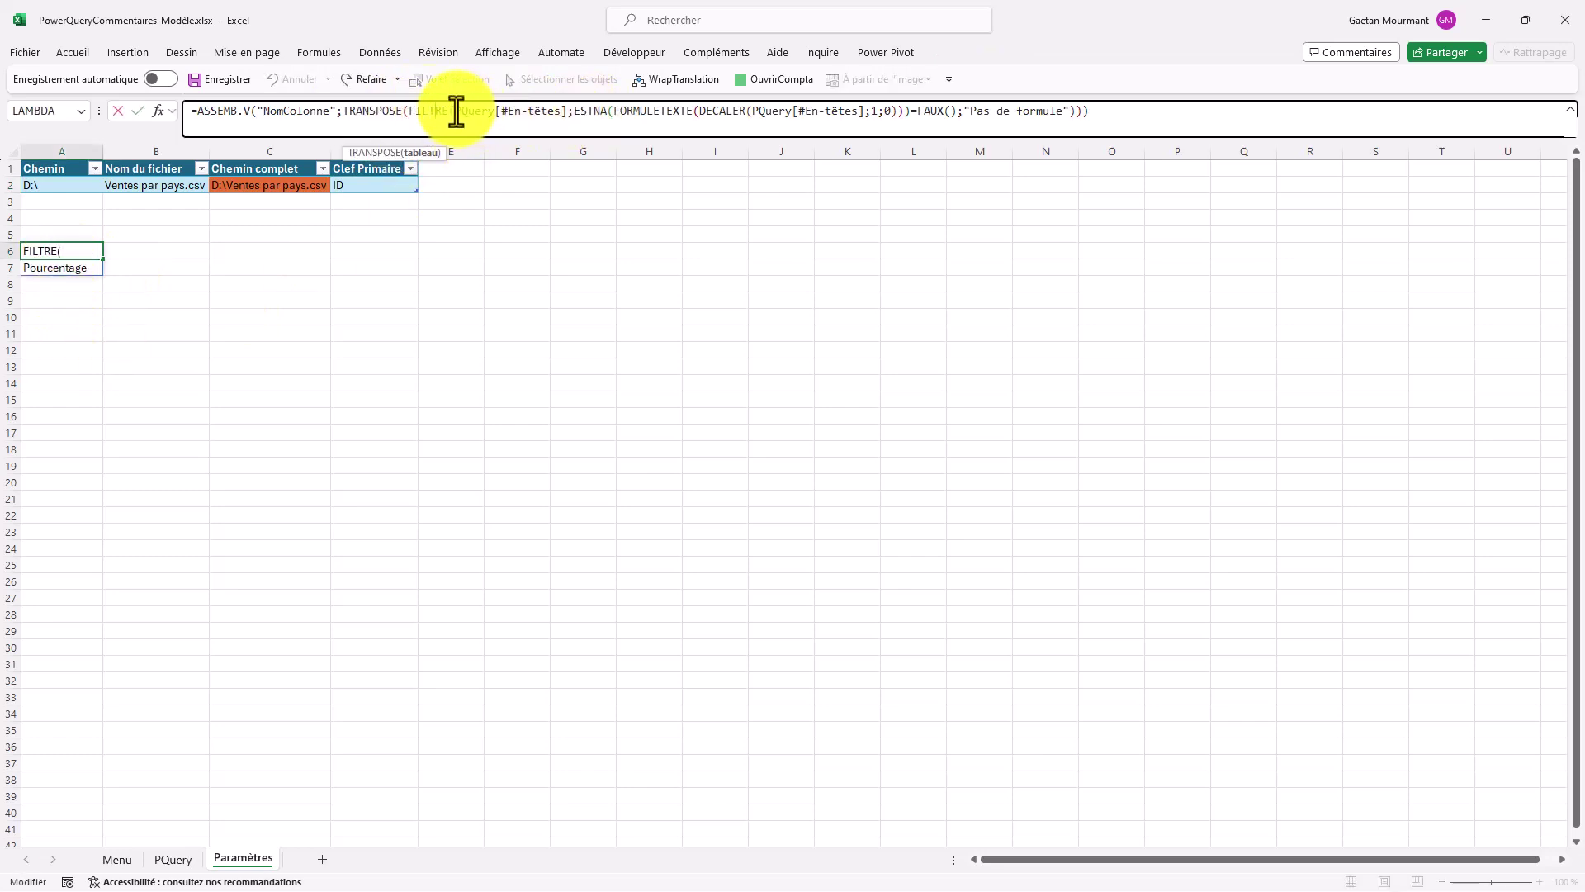
pyautogui.moveTo(453, 111); pyautogui.dragTo(565, 111)
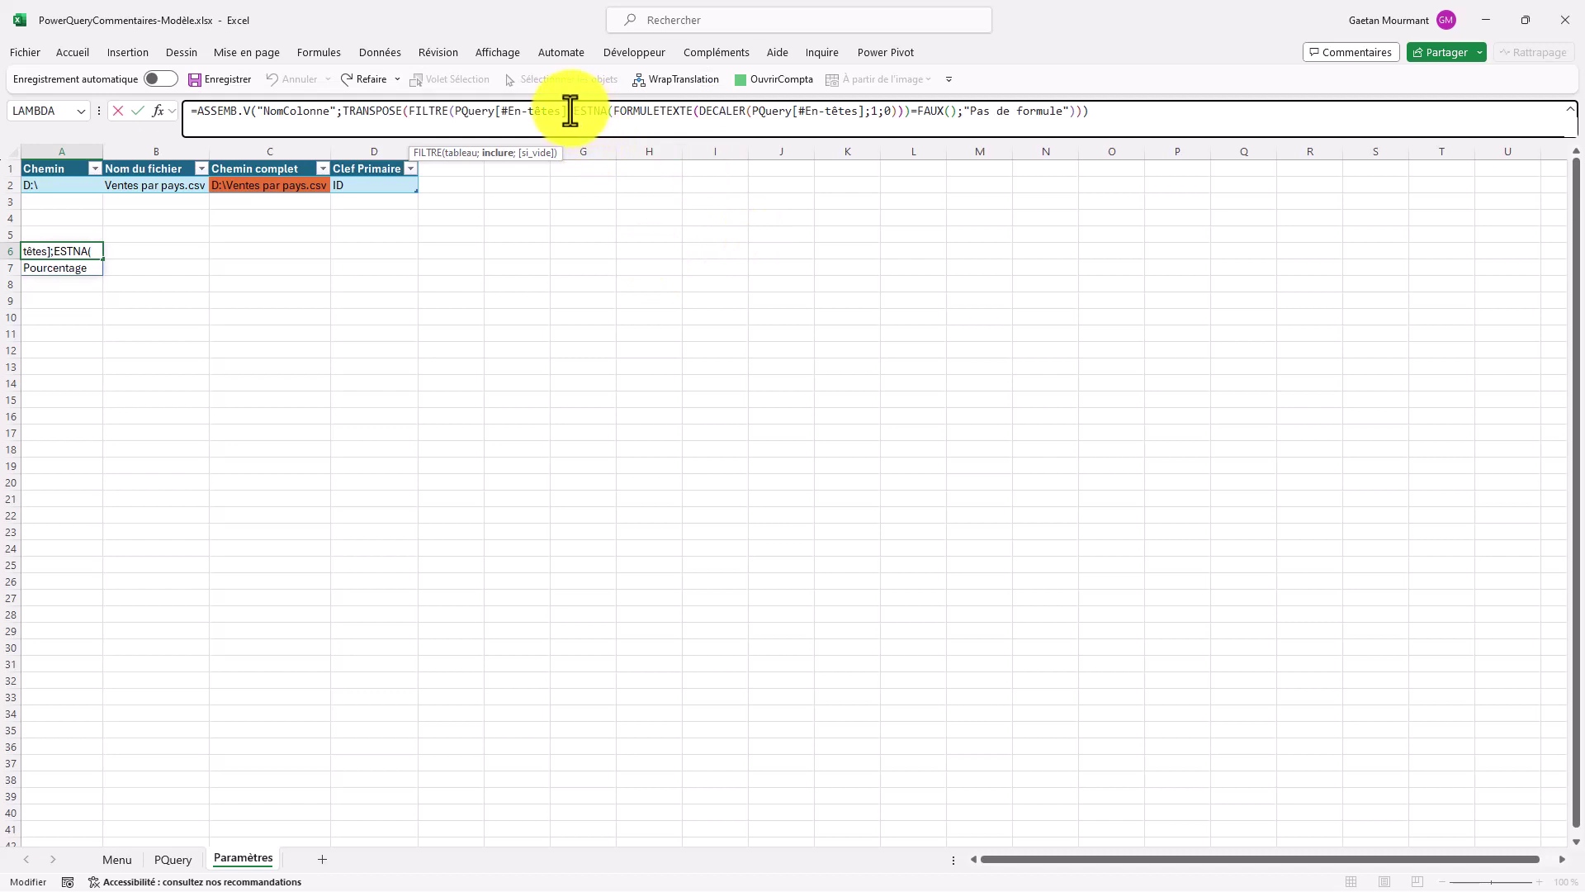
pyautogui.moveTo(567, 110); pyautogui.dragTo(898, 111)
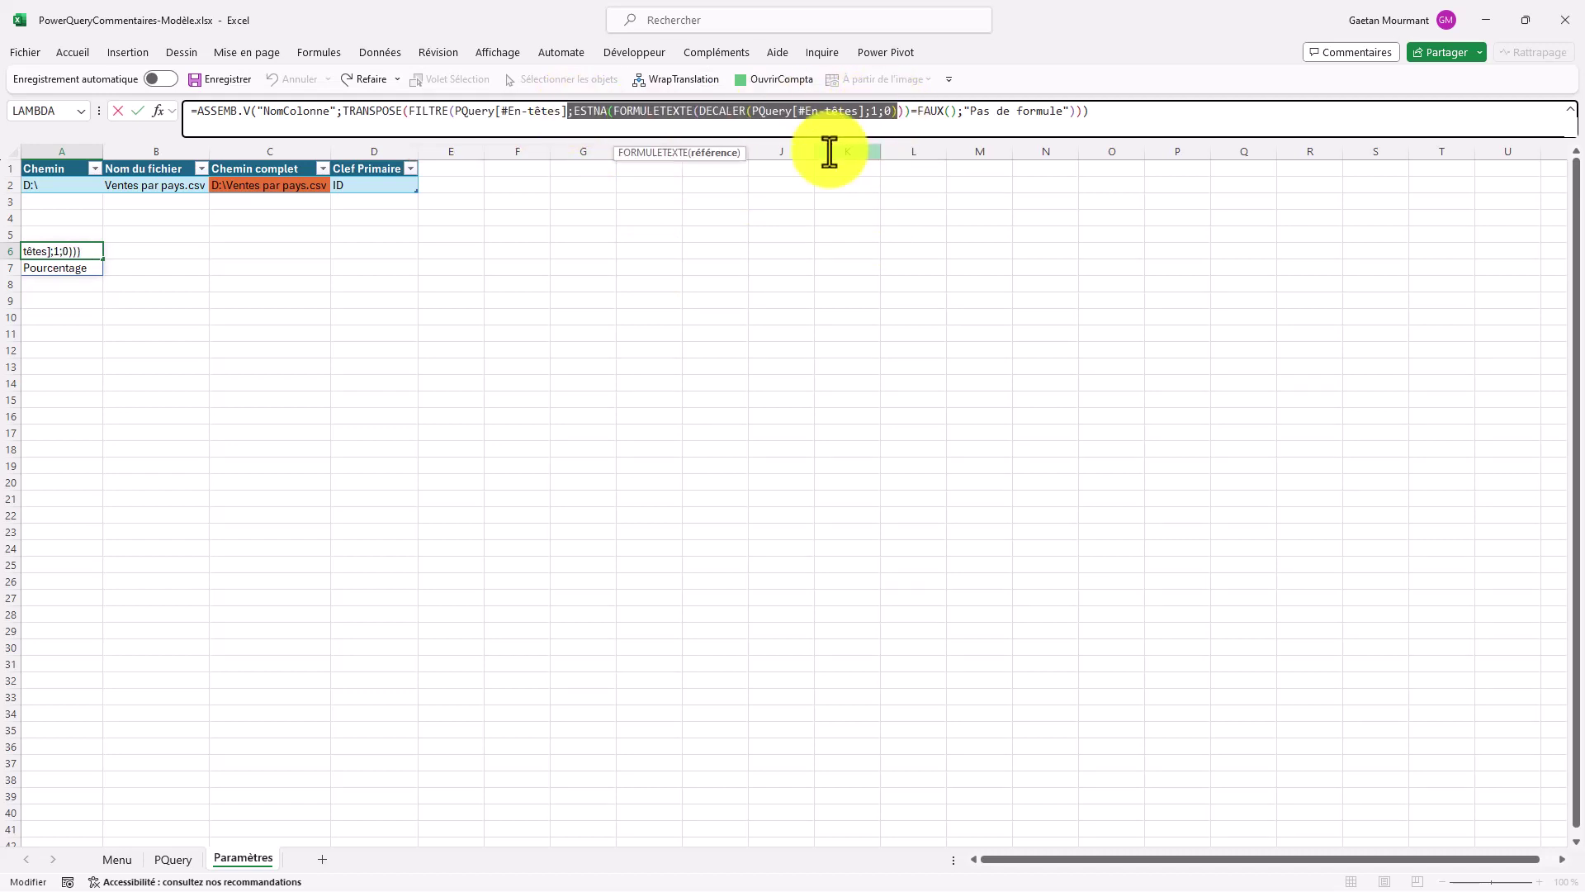
pyautogui.click(871, 111)
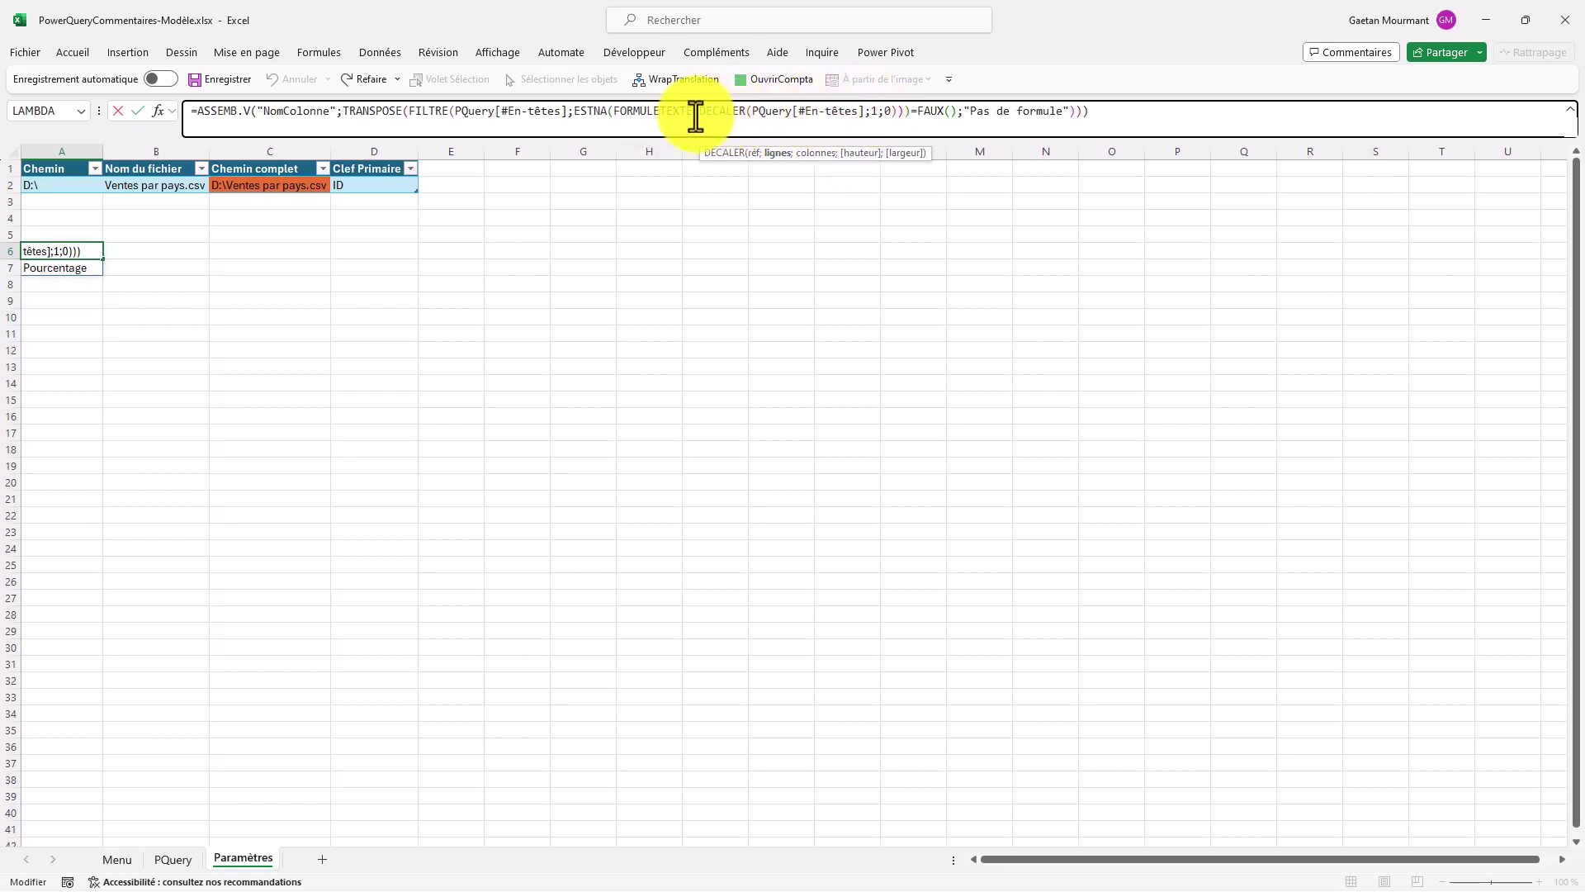
# Step: Examine the nested DECALER, FORMULETEXTE and ESTNA parts and the FAUX() comparison in A6, leaving the formula as it is
pyautogui.moveTo(693, 110); pyautogui.dragTo(899, 111)
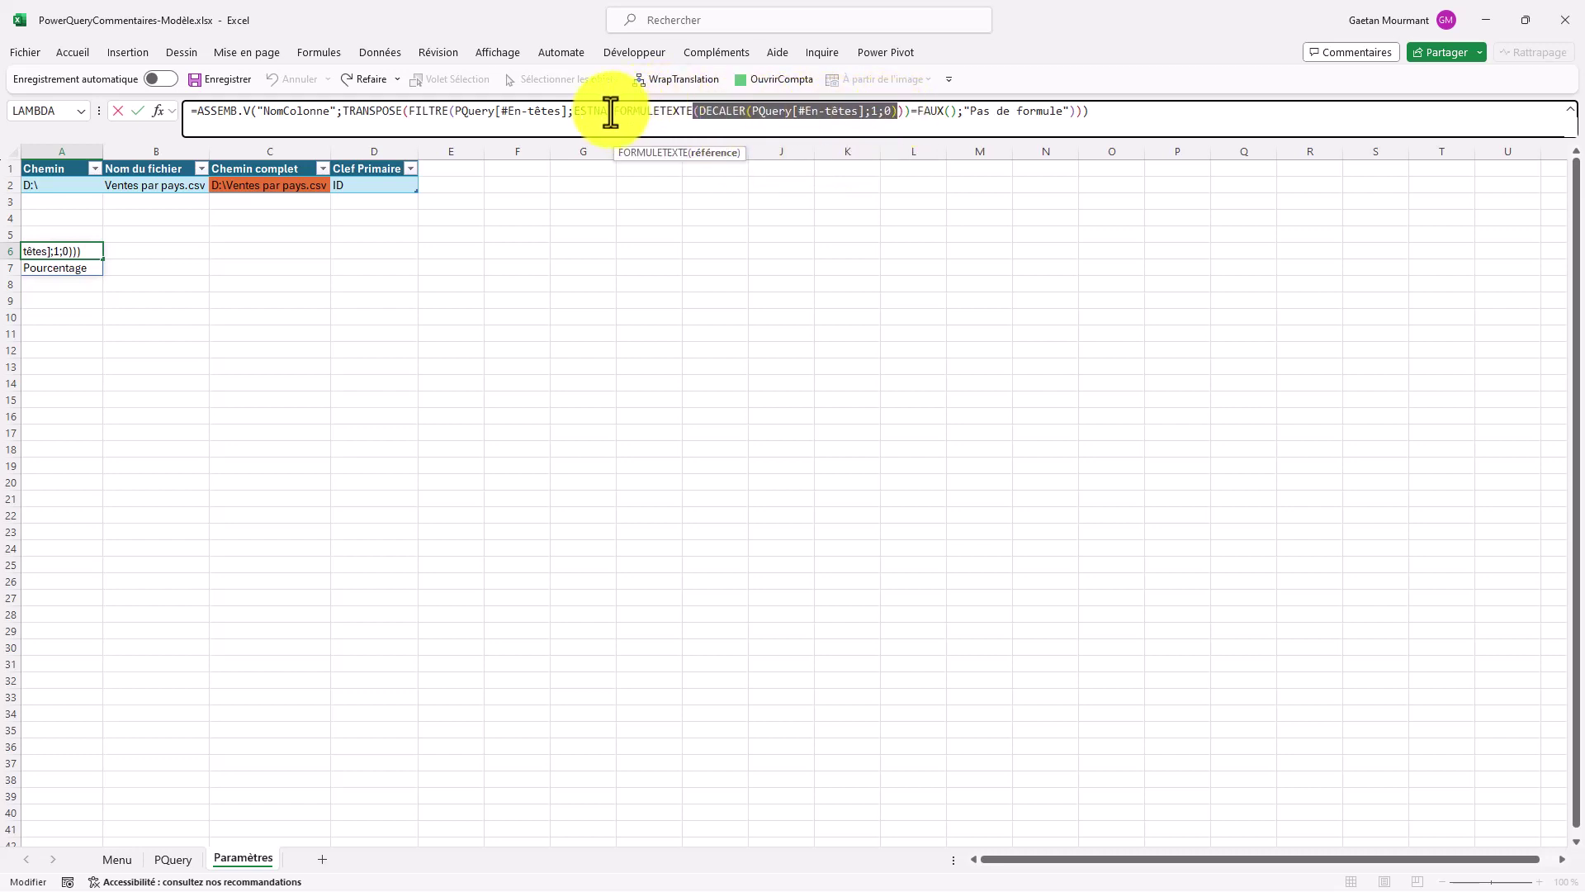
pyautogui.moveTo(616, 110); pyautogui.dragTo(905, 110)
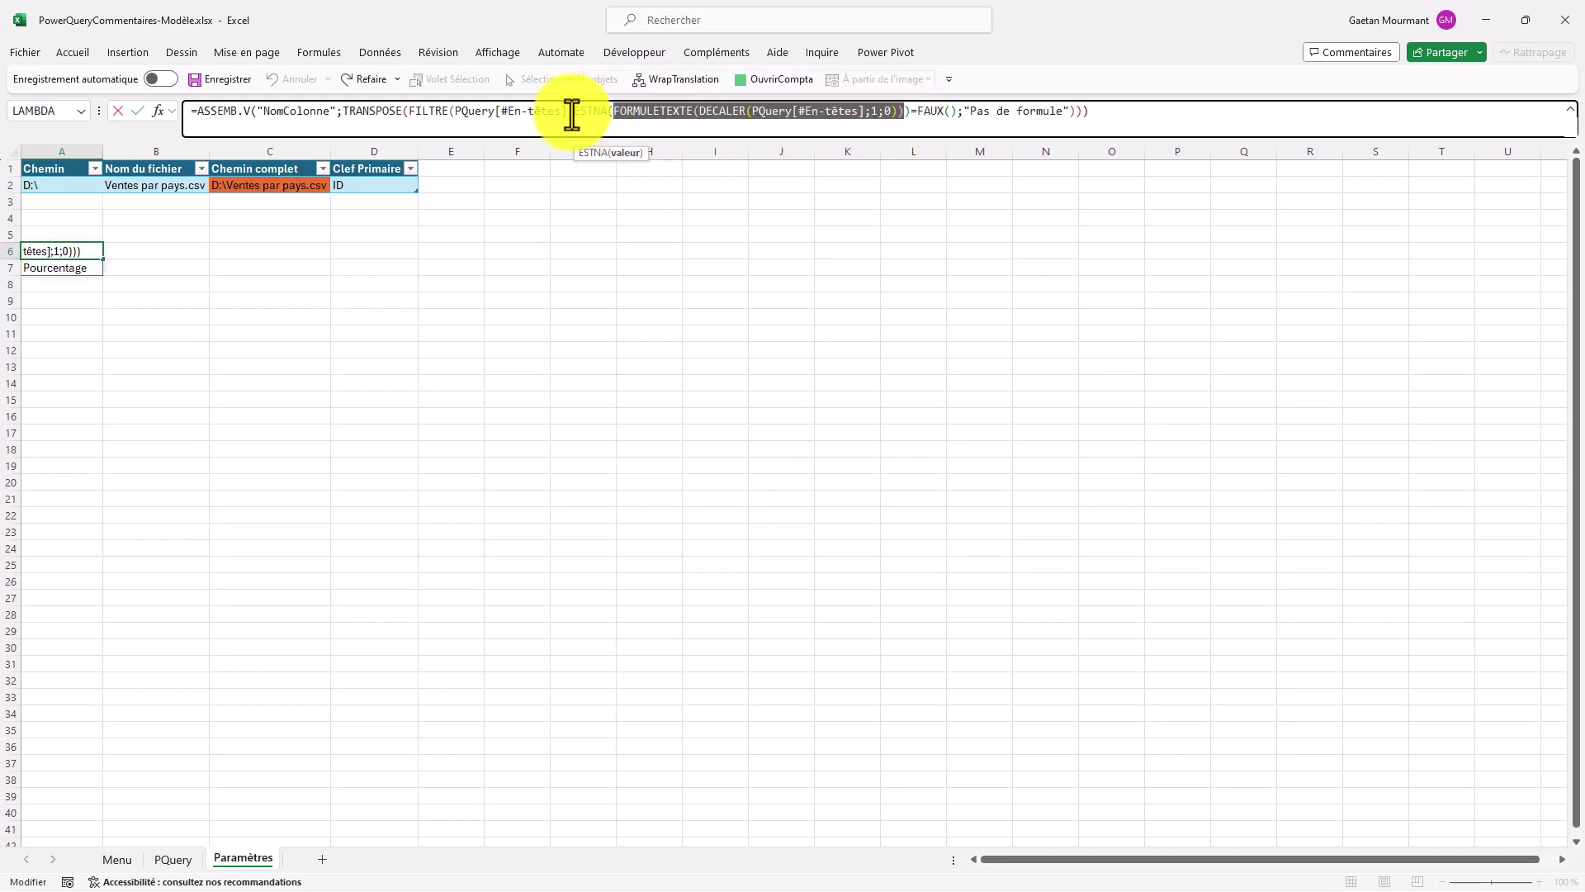
pyautogui.moveTo(575, 110); pyautogui.dragTo(958, 114)
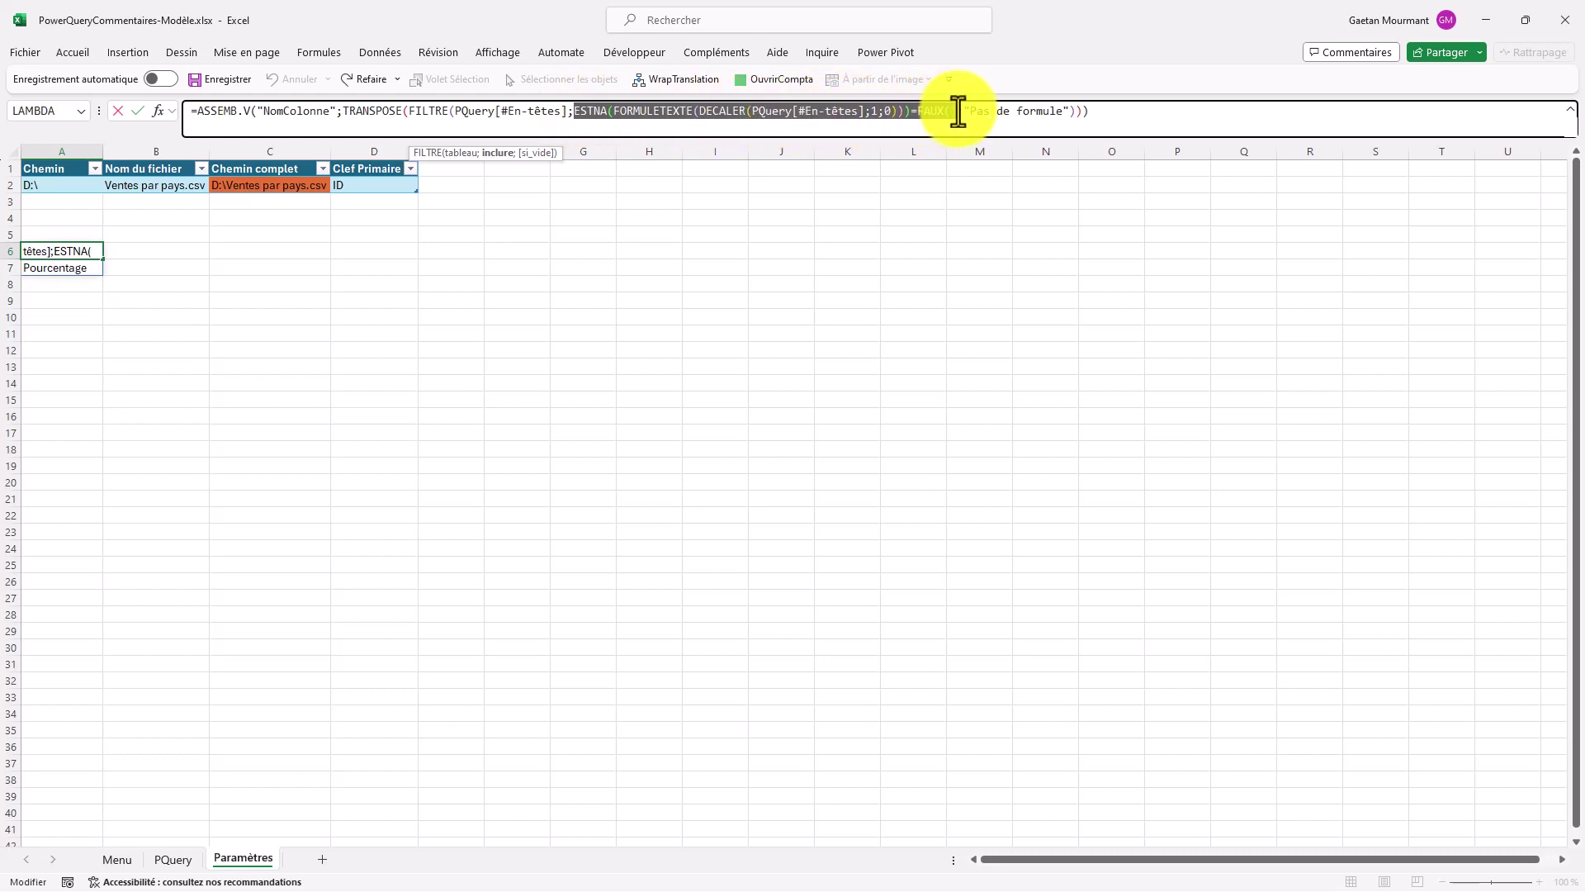
pyautogui.click(917, 111)
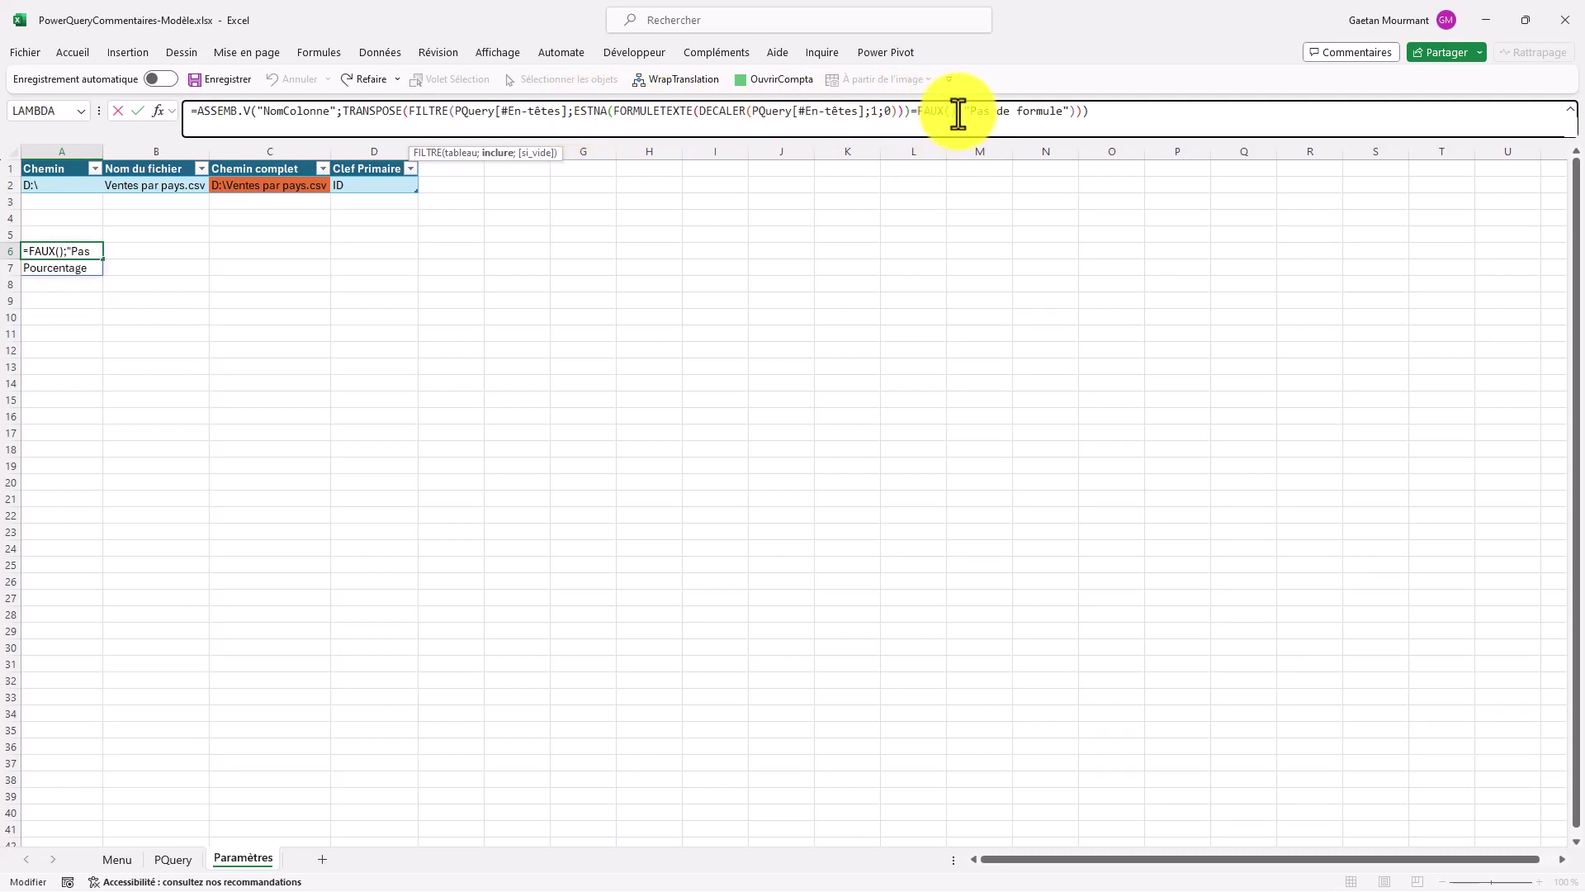
pyautogui.hotkey('ctrl', 'Return')
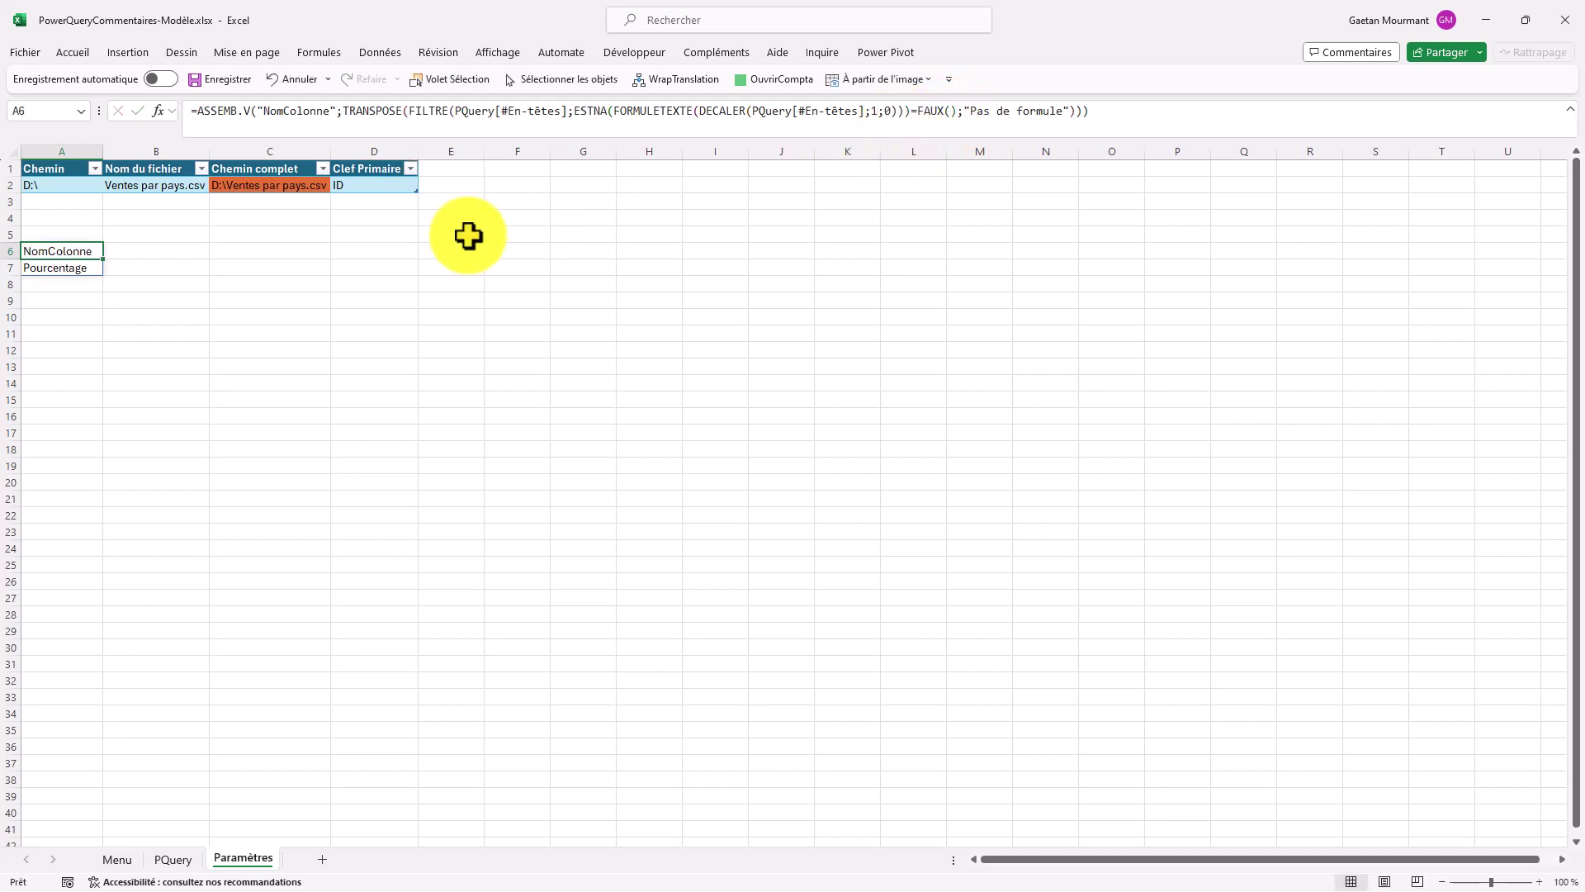
# Step: Compare the column name spilled in A7 of Paramètres with the Pourcentage formula in the PQuery table
pyautogui.click(78, 268)
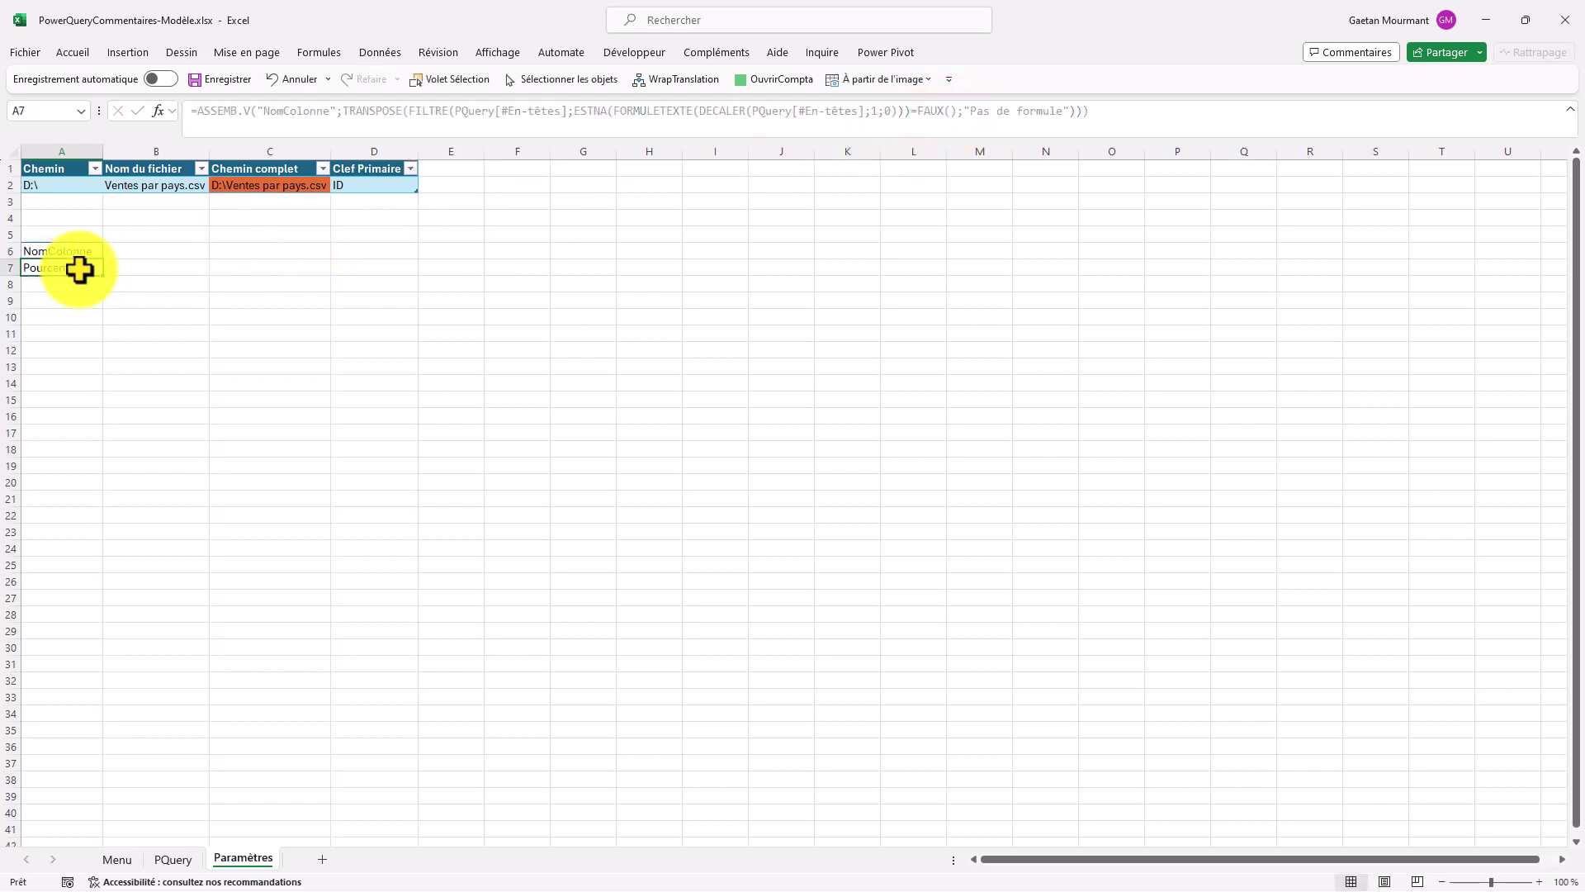
pyautogui.click(176, 859)
pyautogui.click(763, 205)
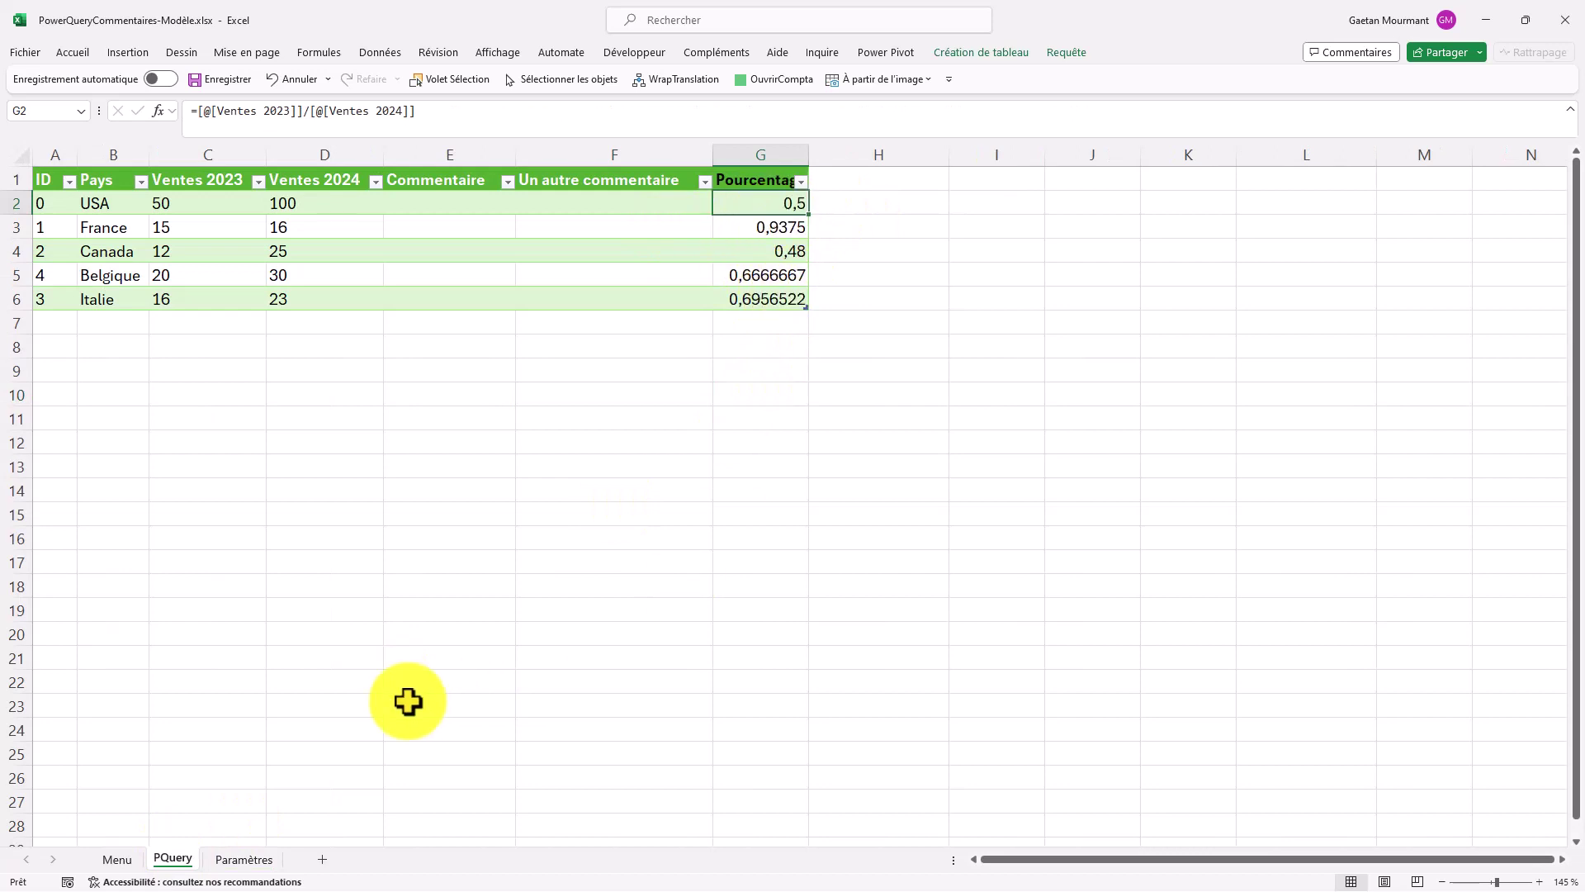
pyautogui.click(244, 860)
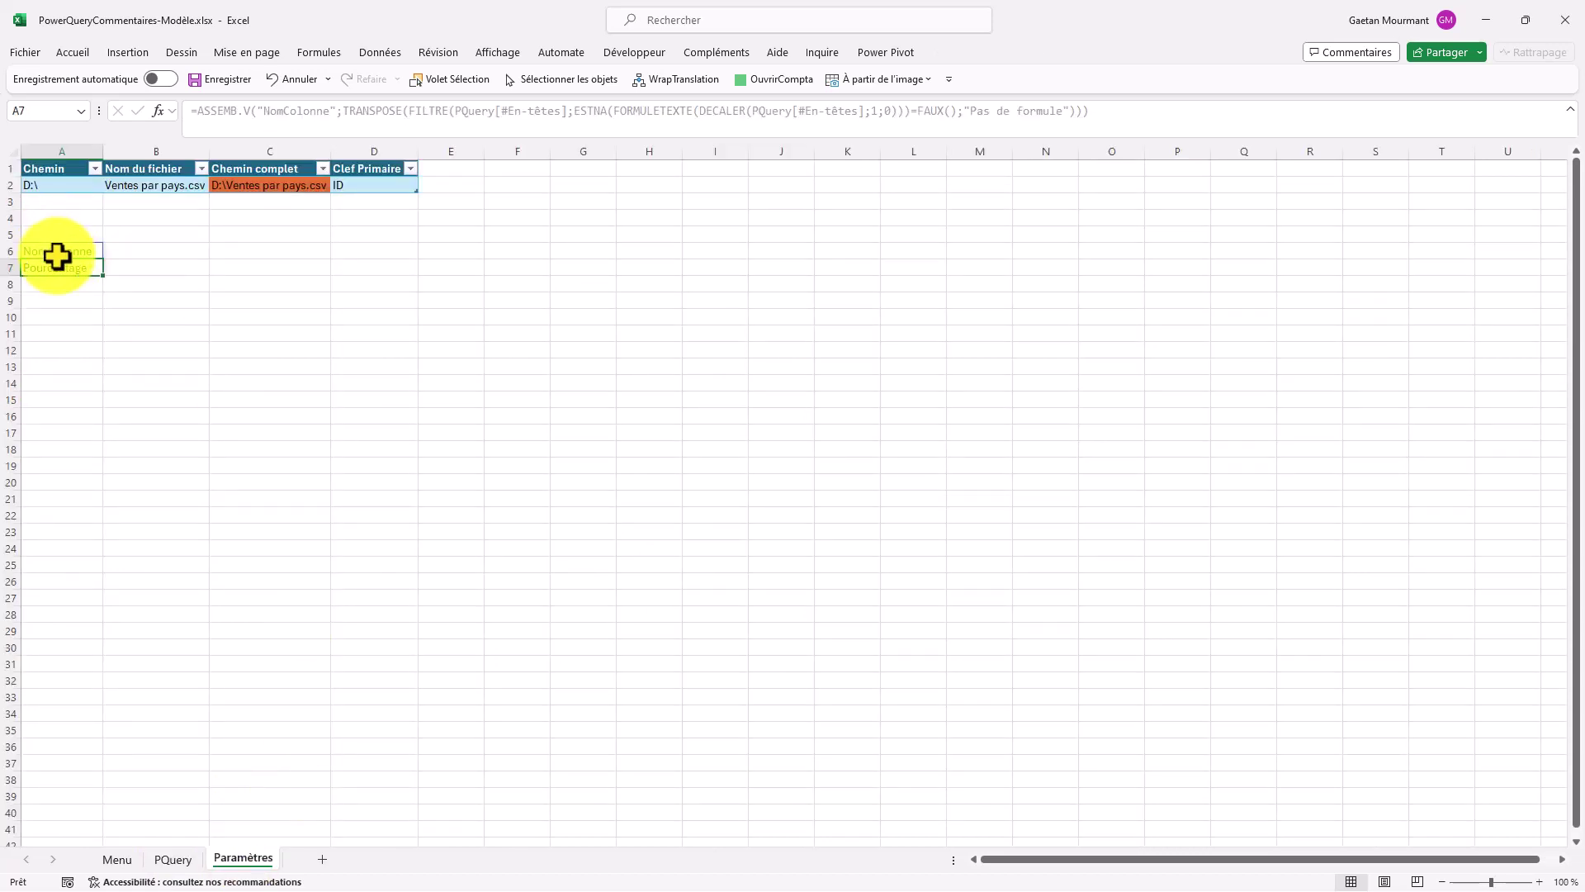
# Step: Add a test column P to the PQuery table with the formula =15+26 and check the formula-column list in Paramètres
pyautogui.click(171, 863)
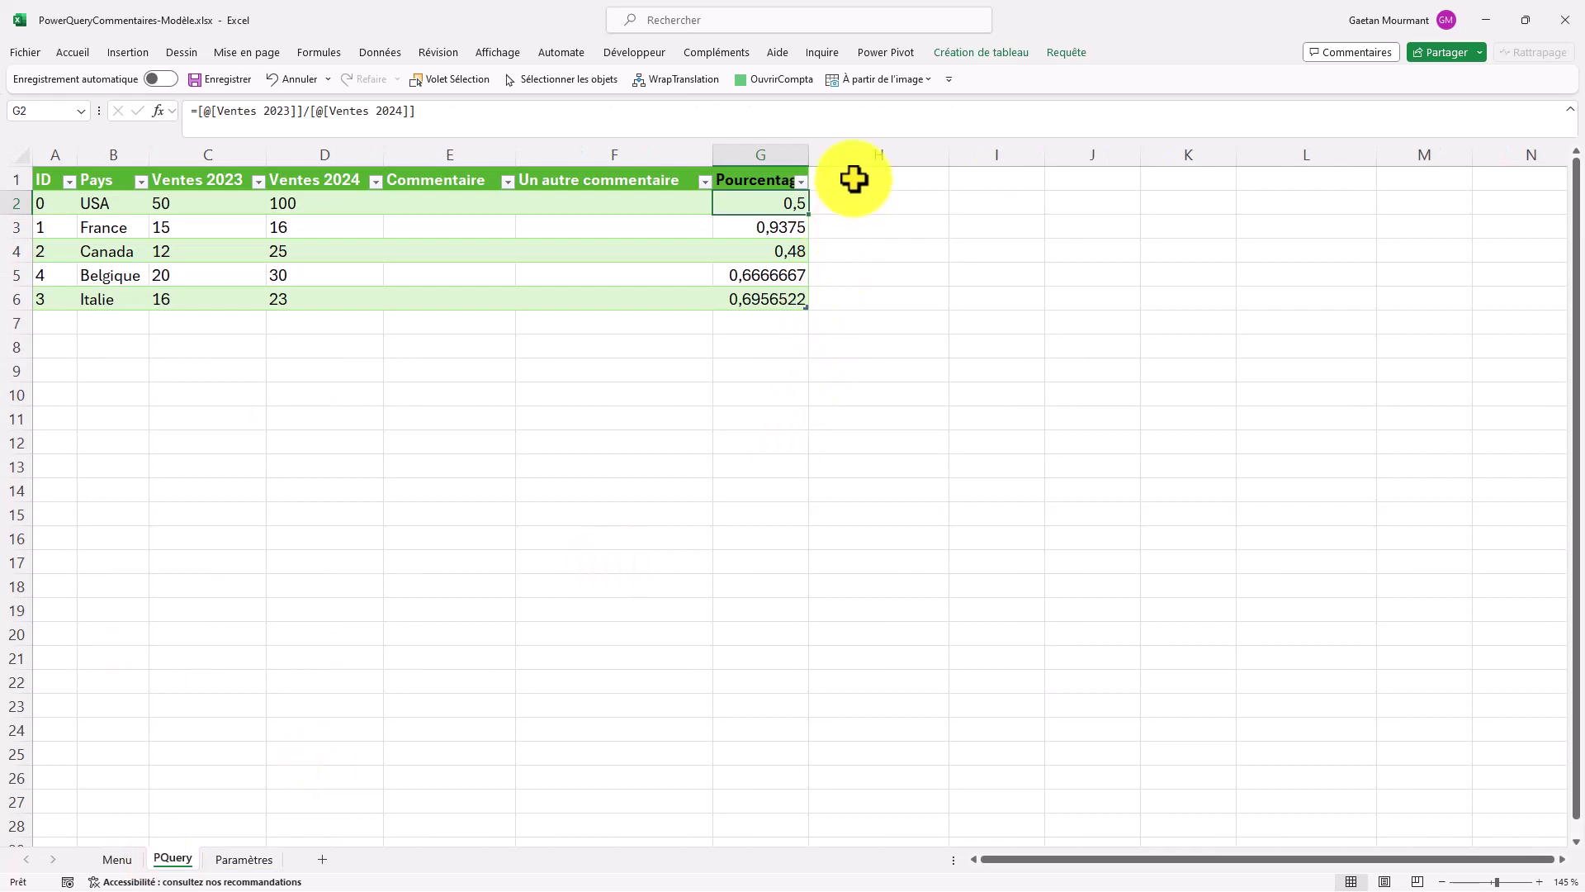
pyautogui.click(852, 180)
pyautogui.write('P')
pyautogui.press('Return')
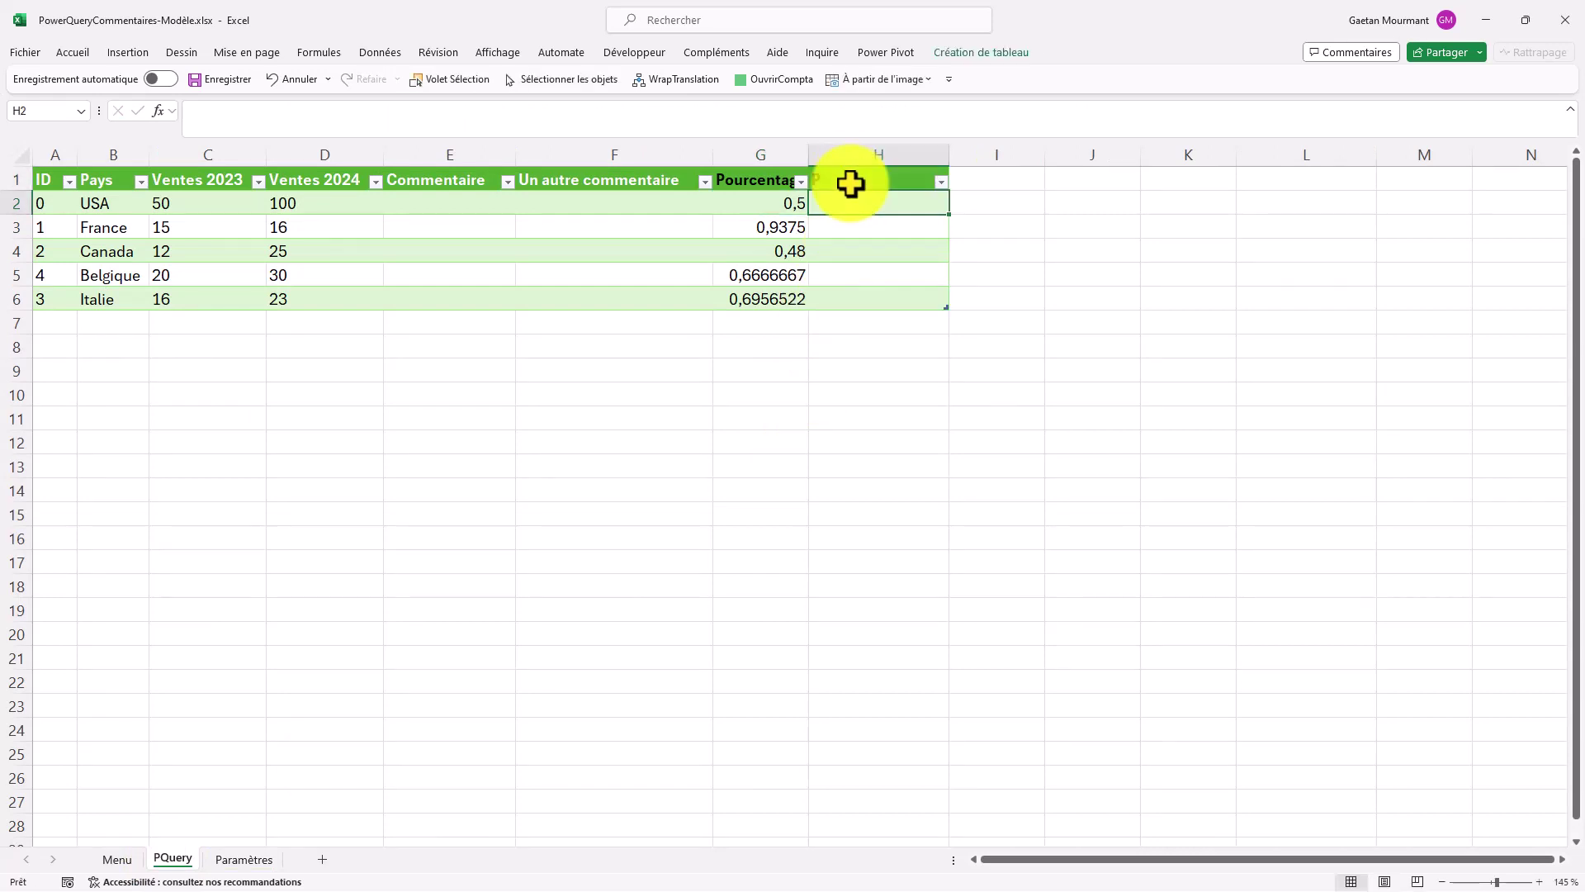
pyautogui.write('=15+26')
pyautogui.press('Return')
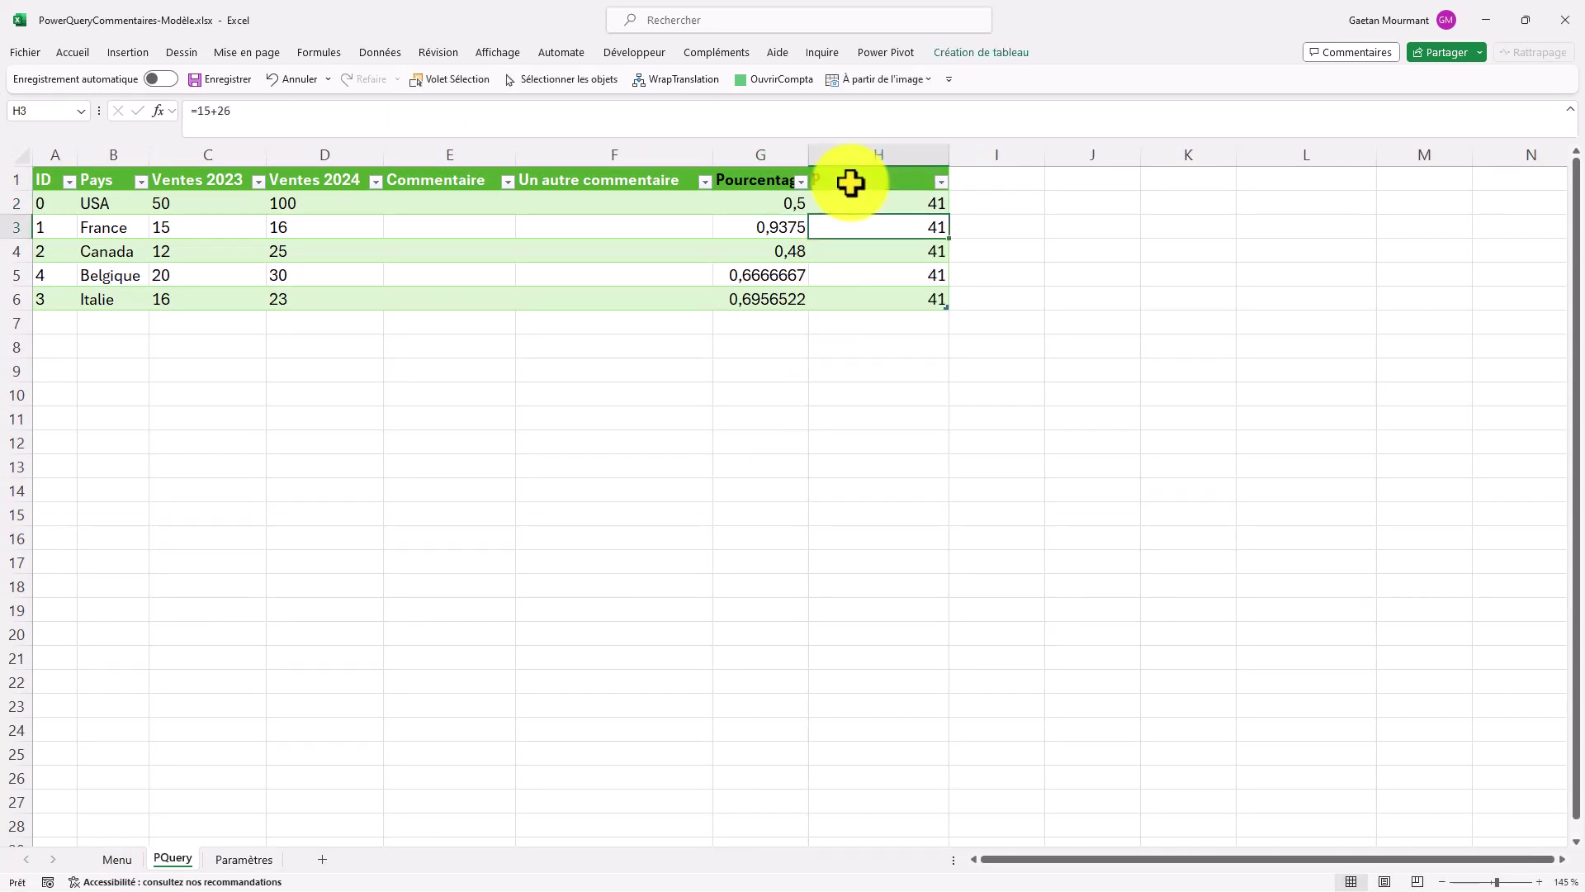
pyautogui.click(252, 859)
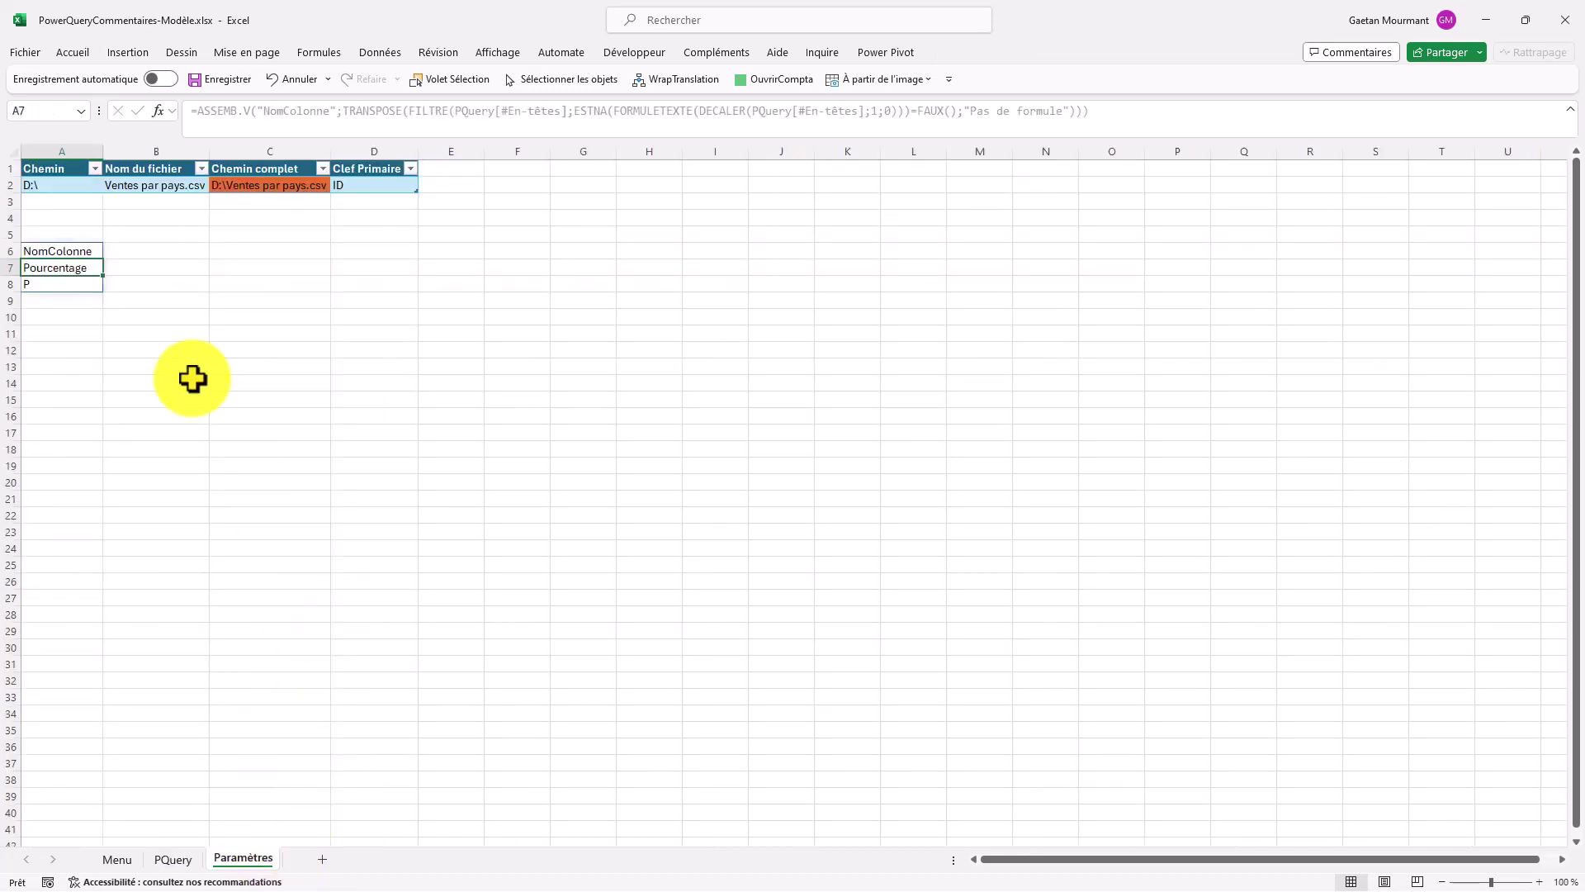
pyautogui.click(72, 287)
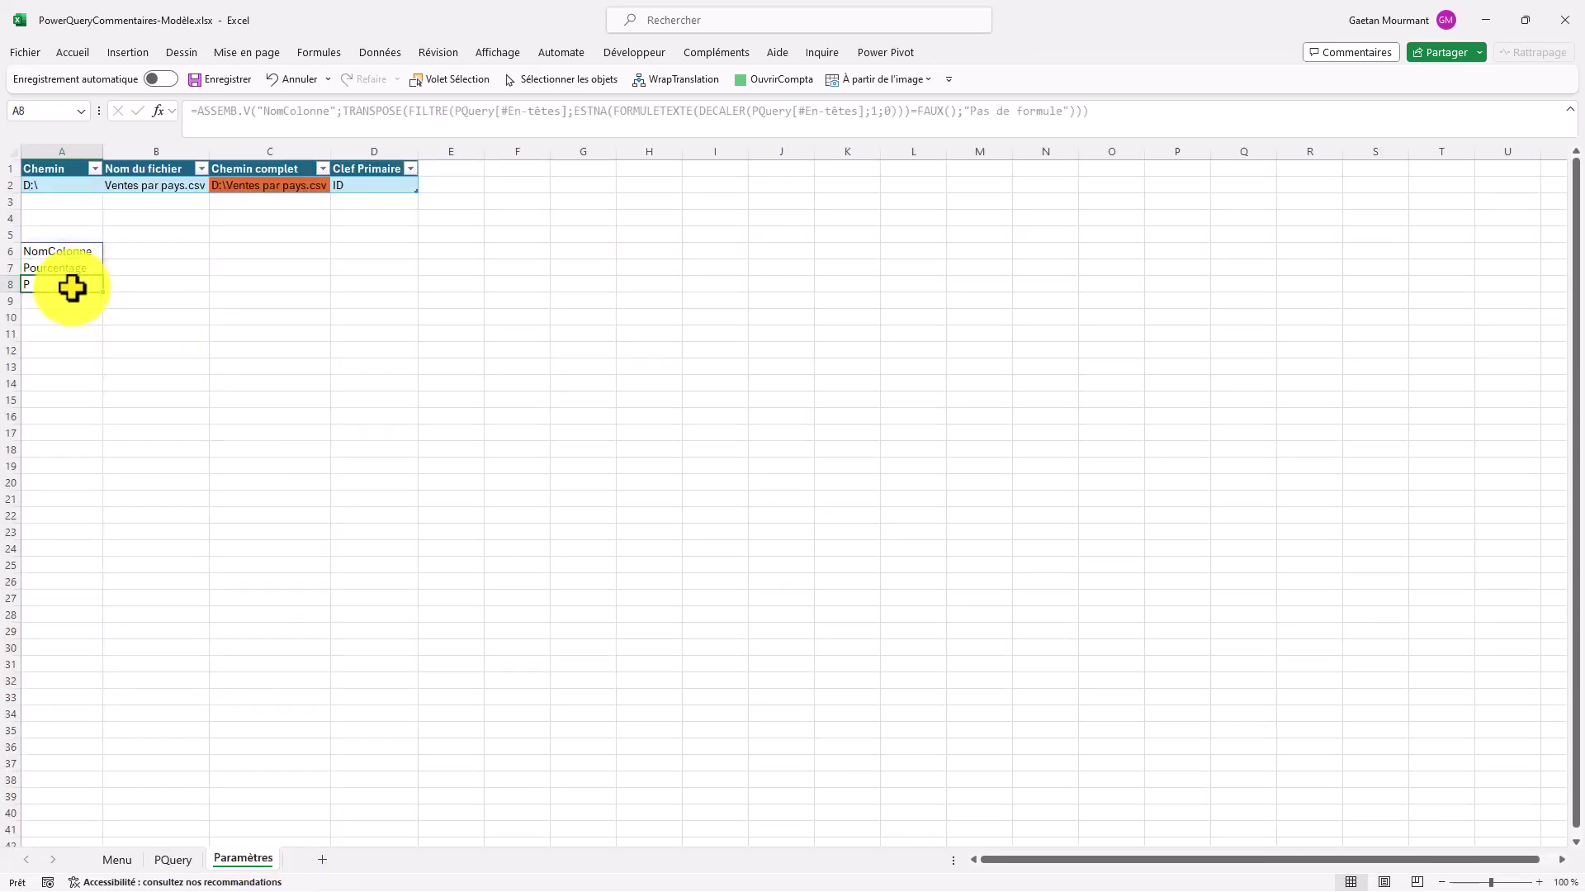
# Step: Delete the test column P from the PQuery sheet
pyautogui.click(173, 860)
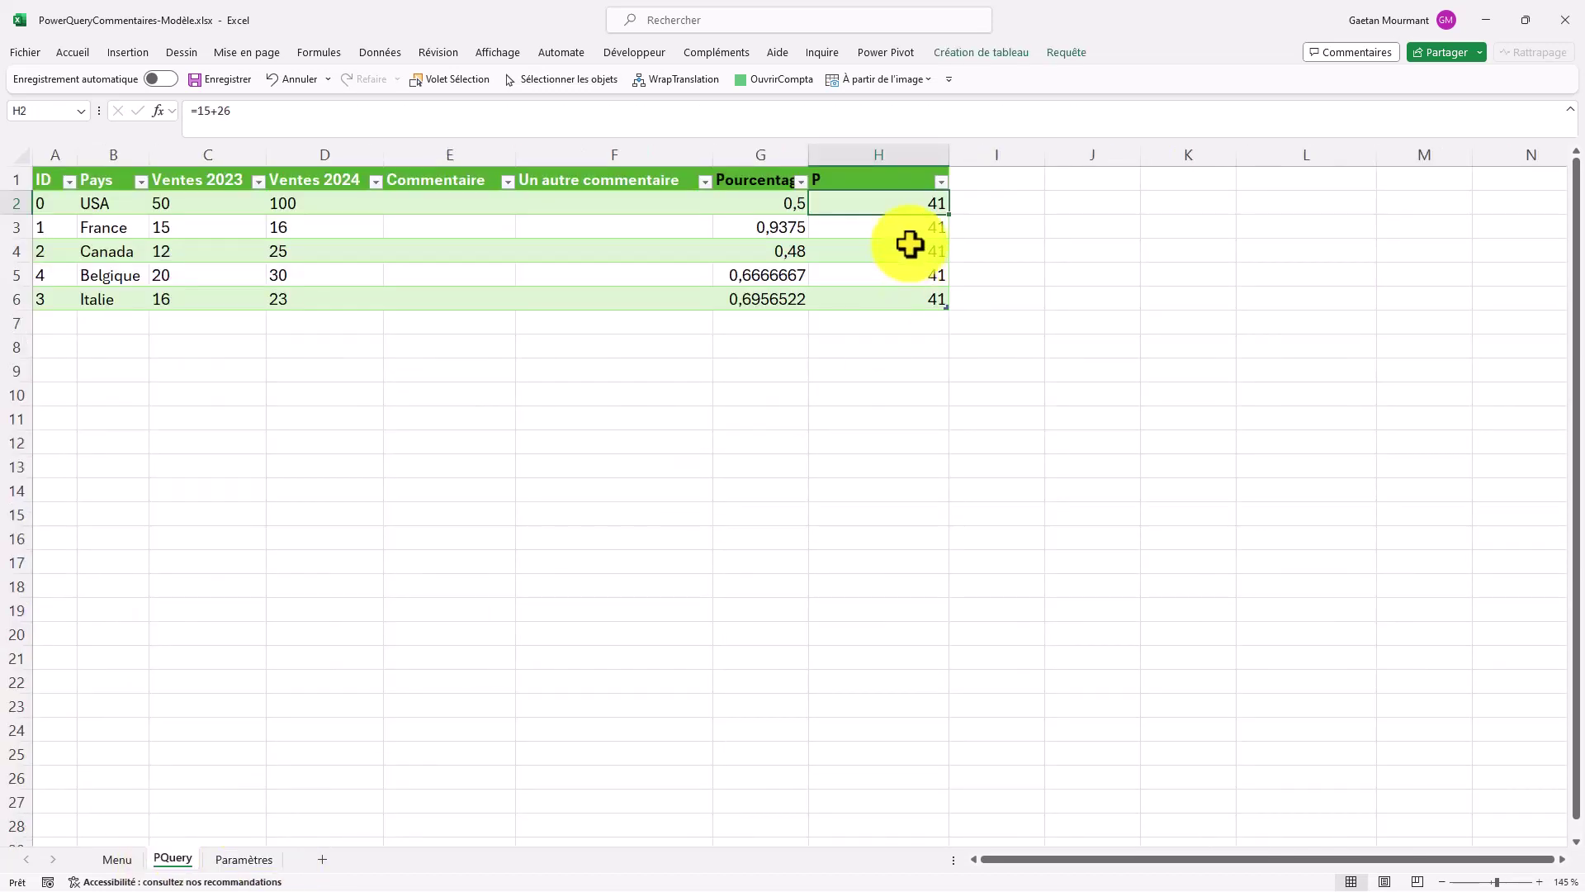
pyautogui.rightClick(905, 138)
pyautogui.click(1002, 338)
pyautogui.click(772, 347)
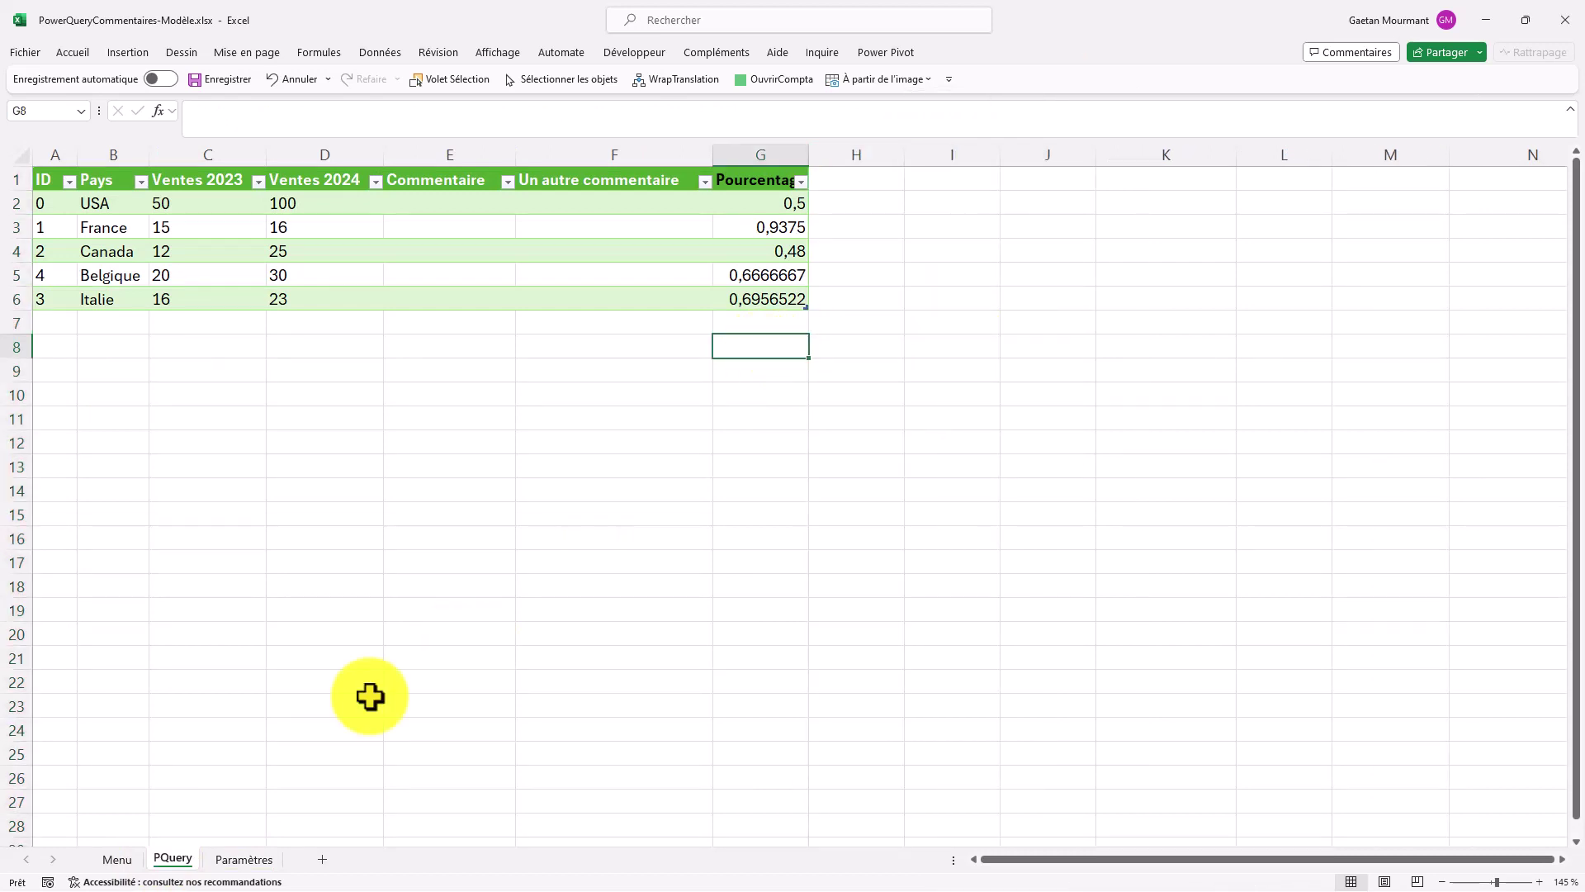
# Step: Open the Power Query editor from the Paramètres sheet and examine the LISTE_ColonnesInterneAvecFormule query
pyautogui.click(243, 859)
pyautogui.click(75, 253)
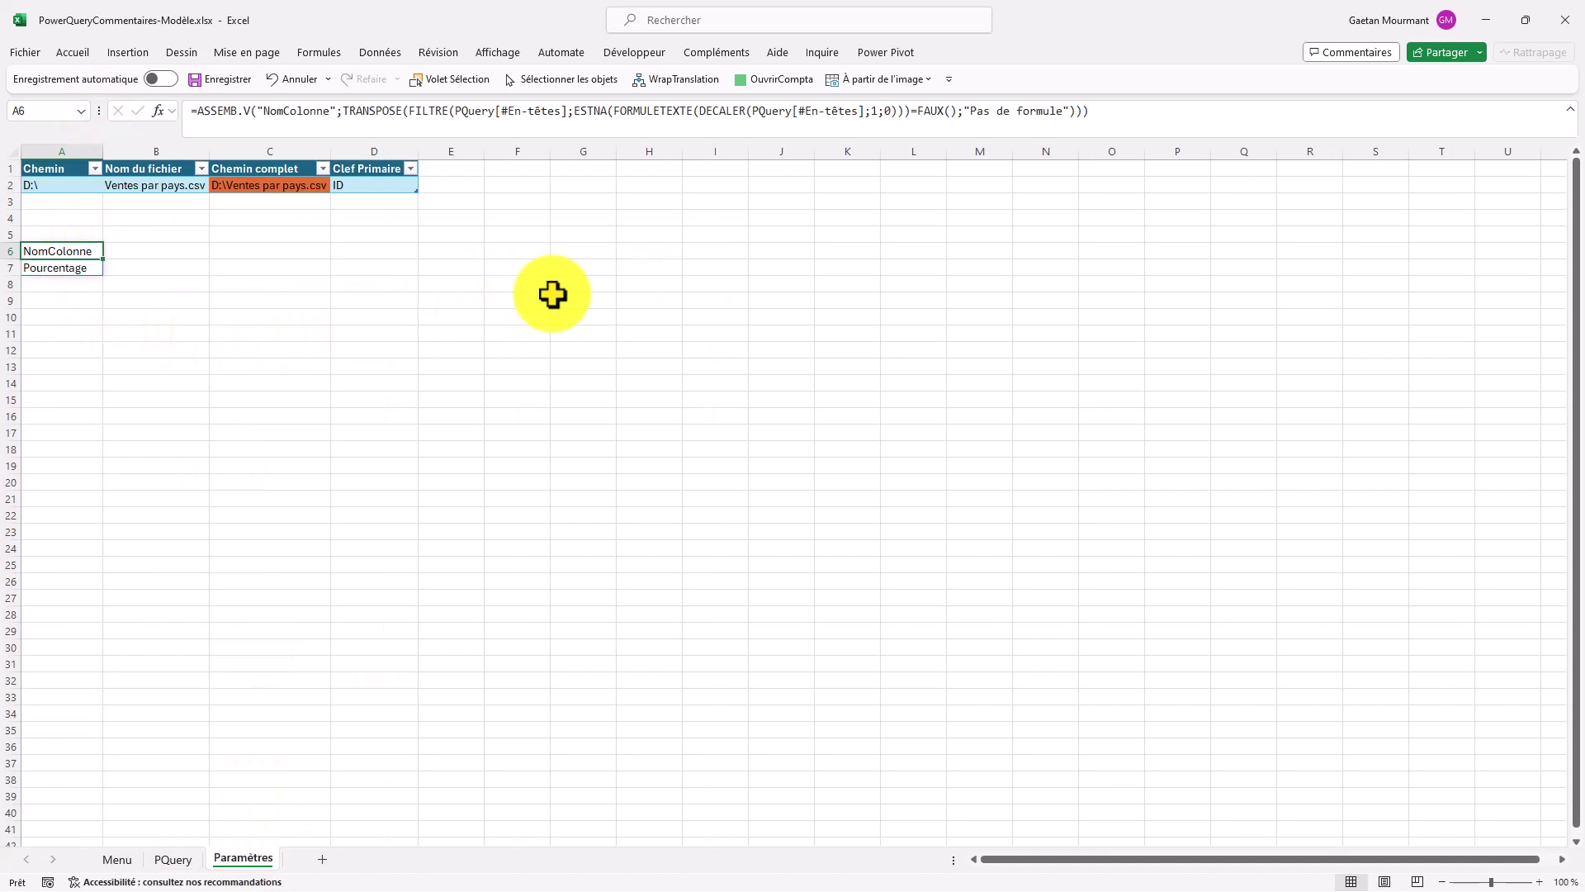
pyautogui.hotkey('alt', 'F12')
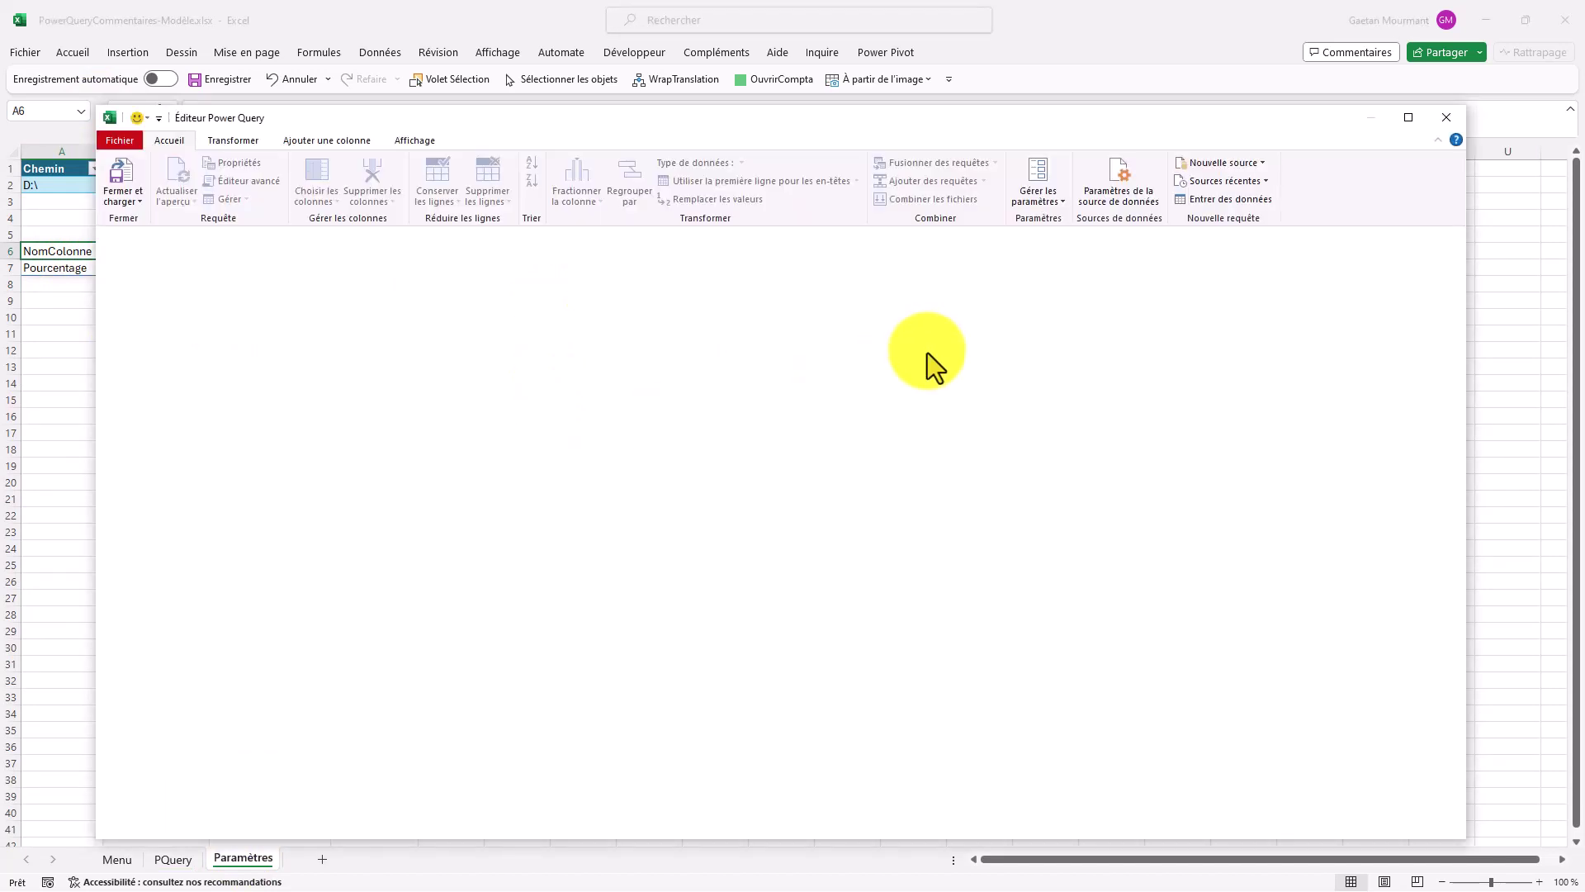
pyautogui.click(175, 320)
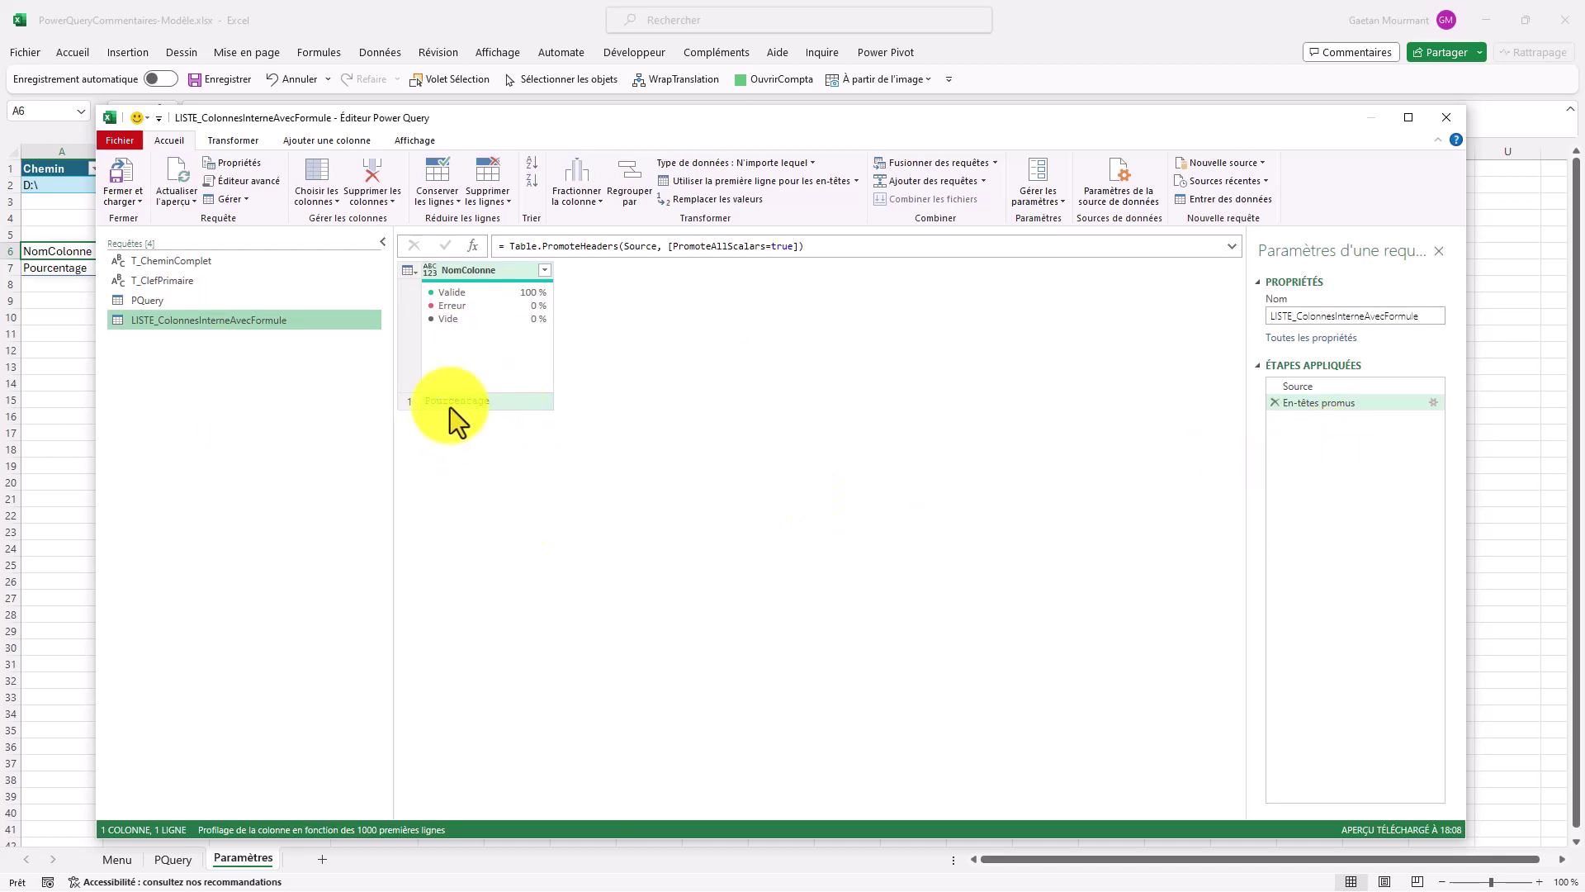
# Step: Compare the full join formulas and column lists of the Requêtes fusionnées1 and Requêtes fusionnées2 steps in the PQuery query
pyautogui.click(201, 303)
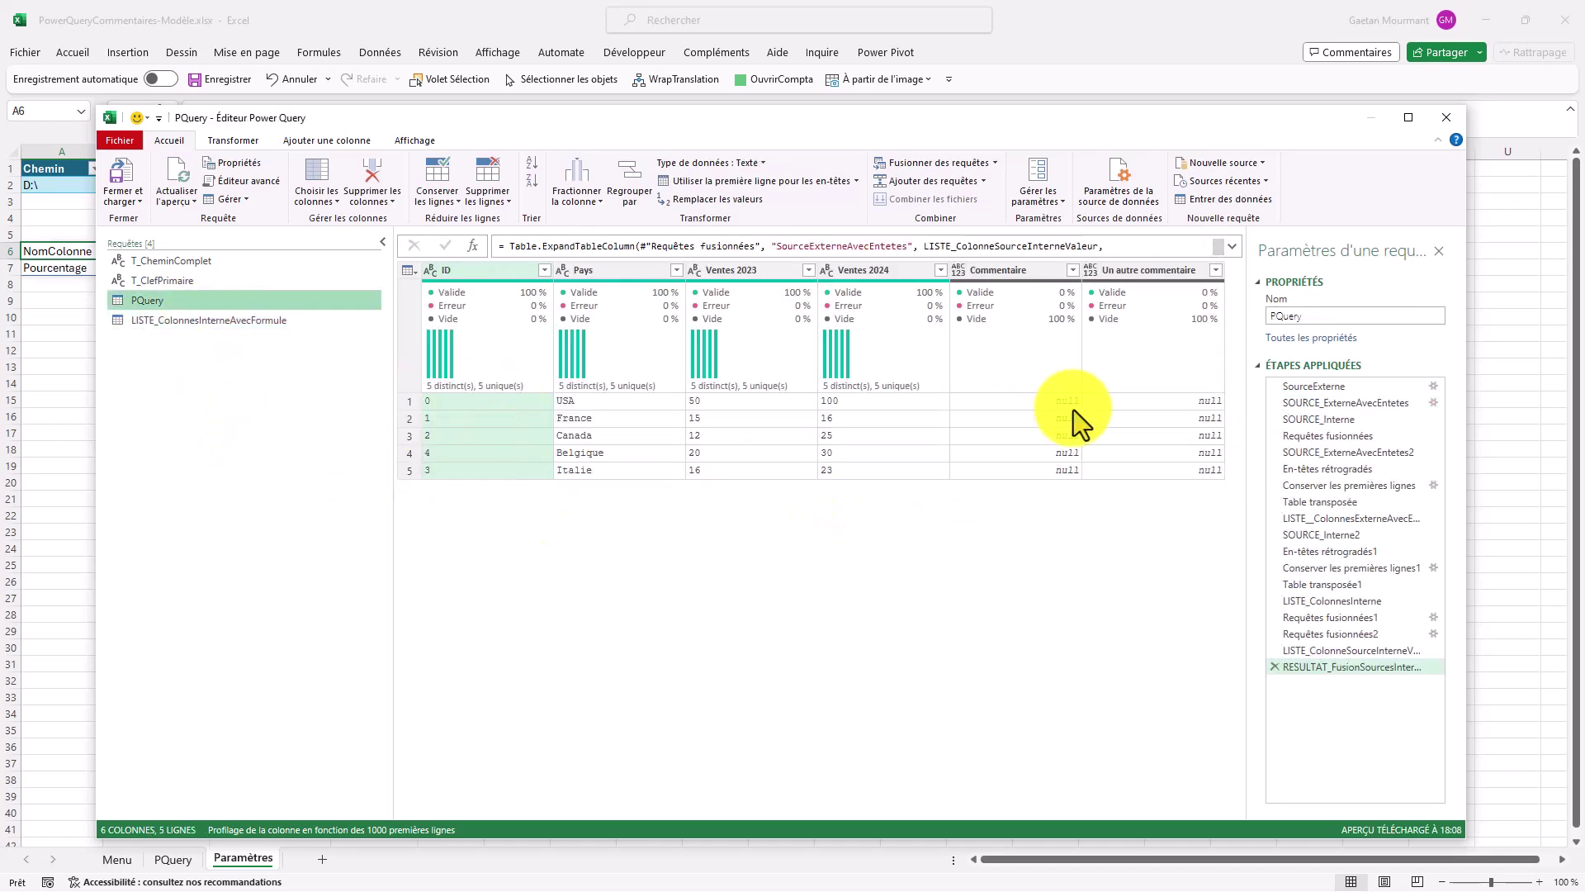
pyautogui.click(1360, 633)
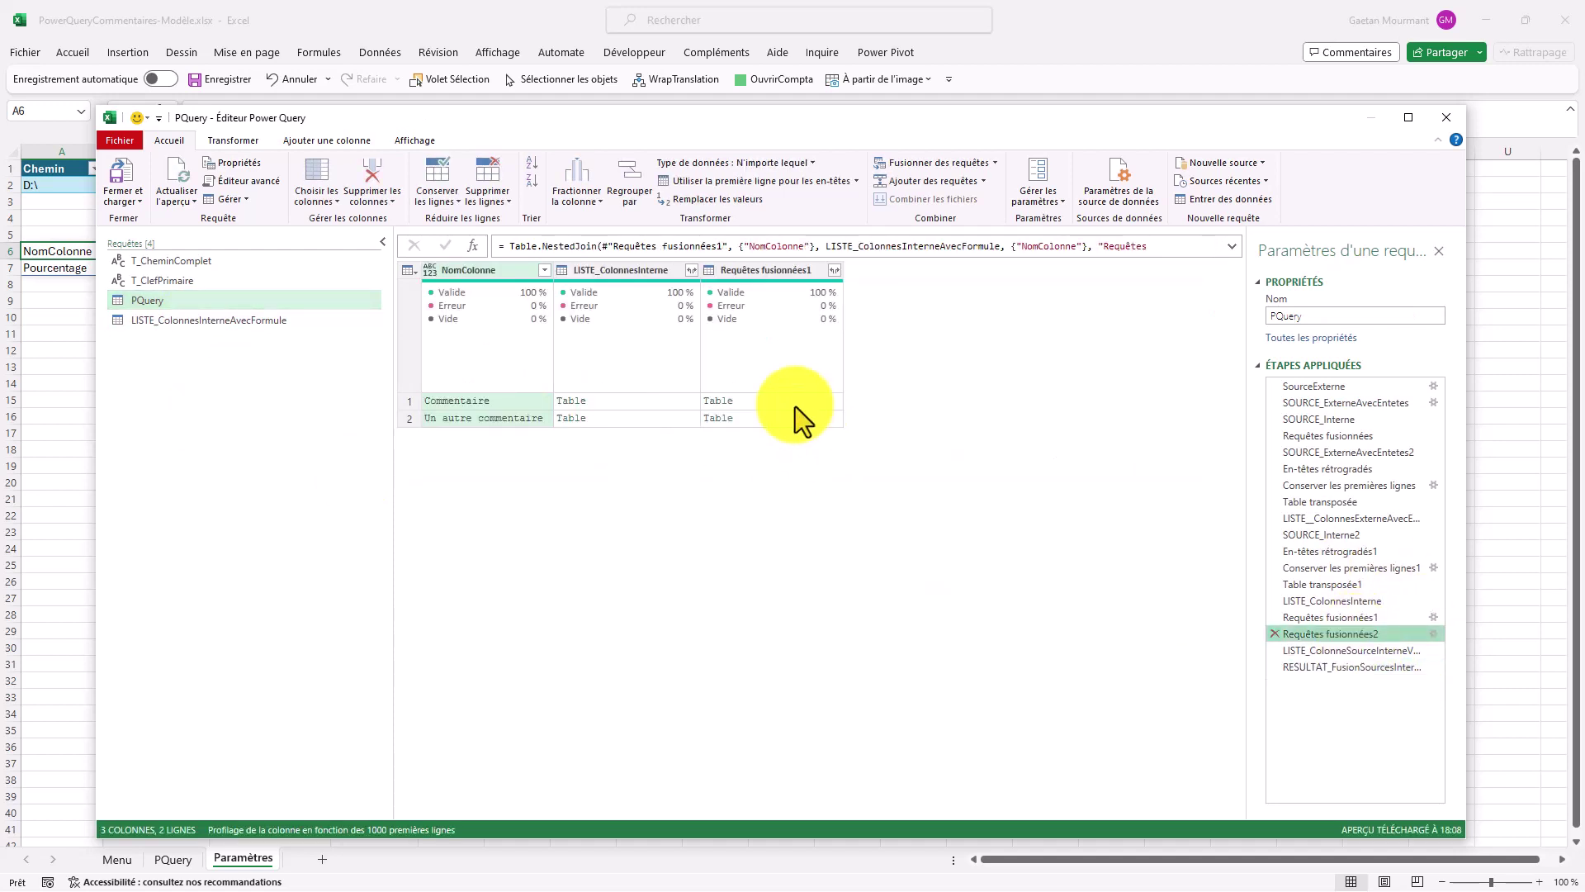
pyautogui.click(1232, 246)
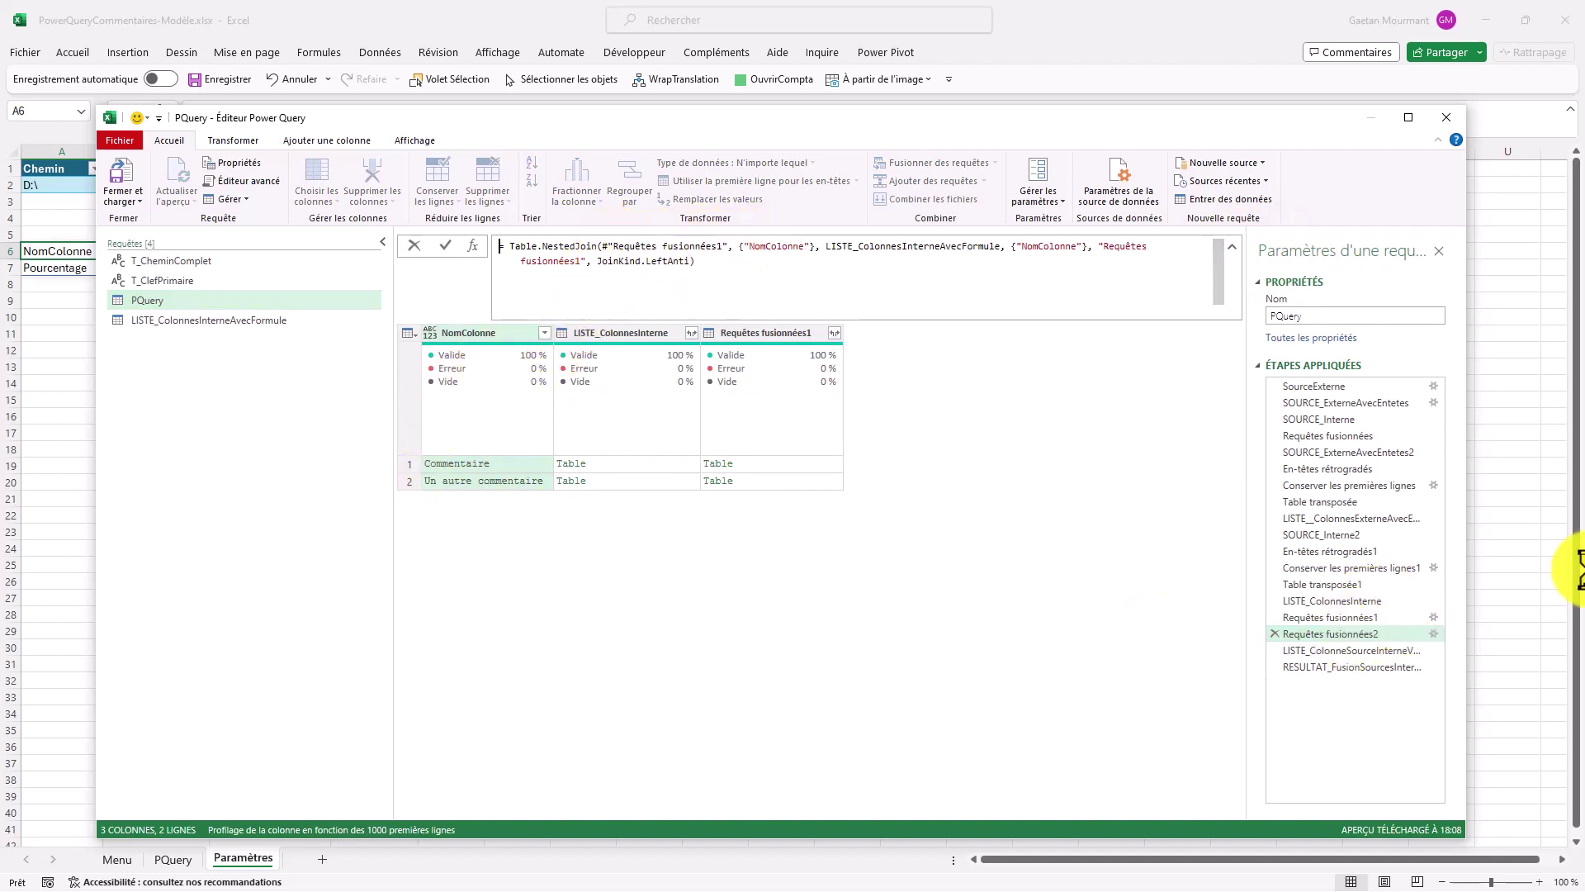
pyautogui.click(1392, 617)
pyautogui.click(1369, 619)
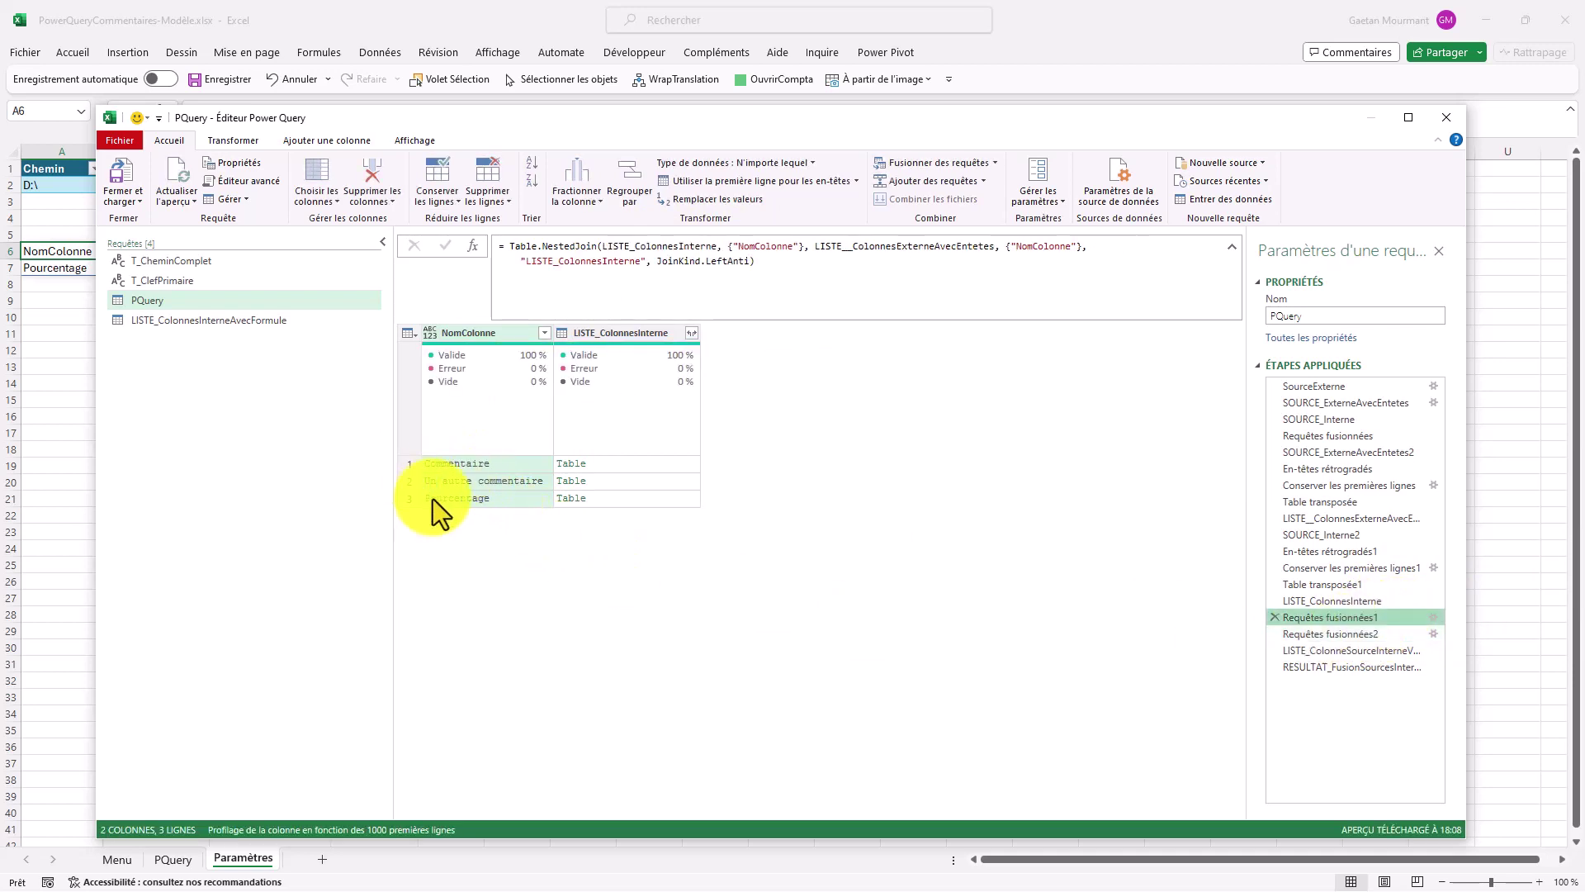
pyautogui.click(1333, 634)
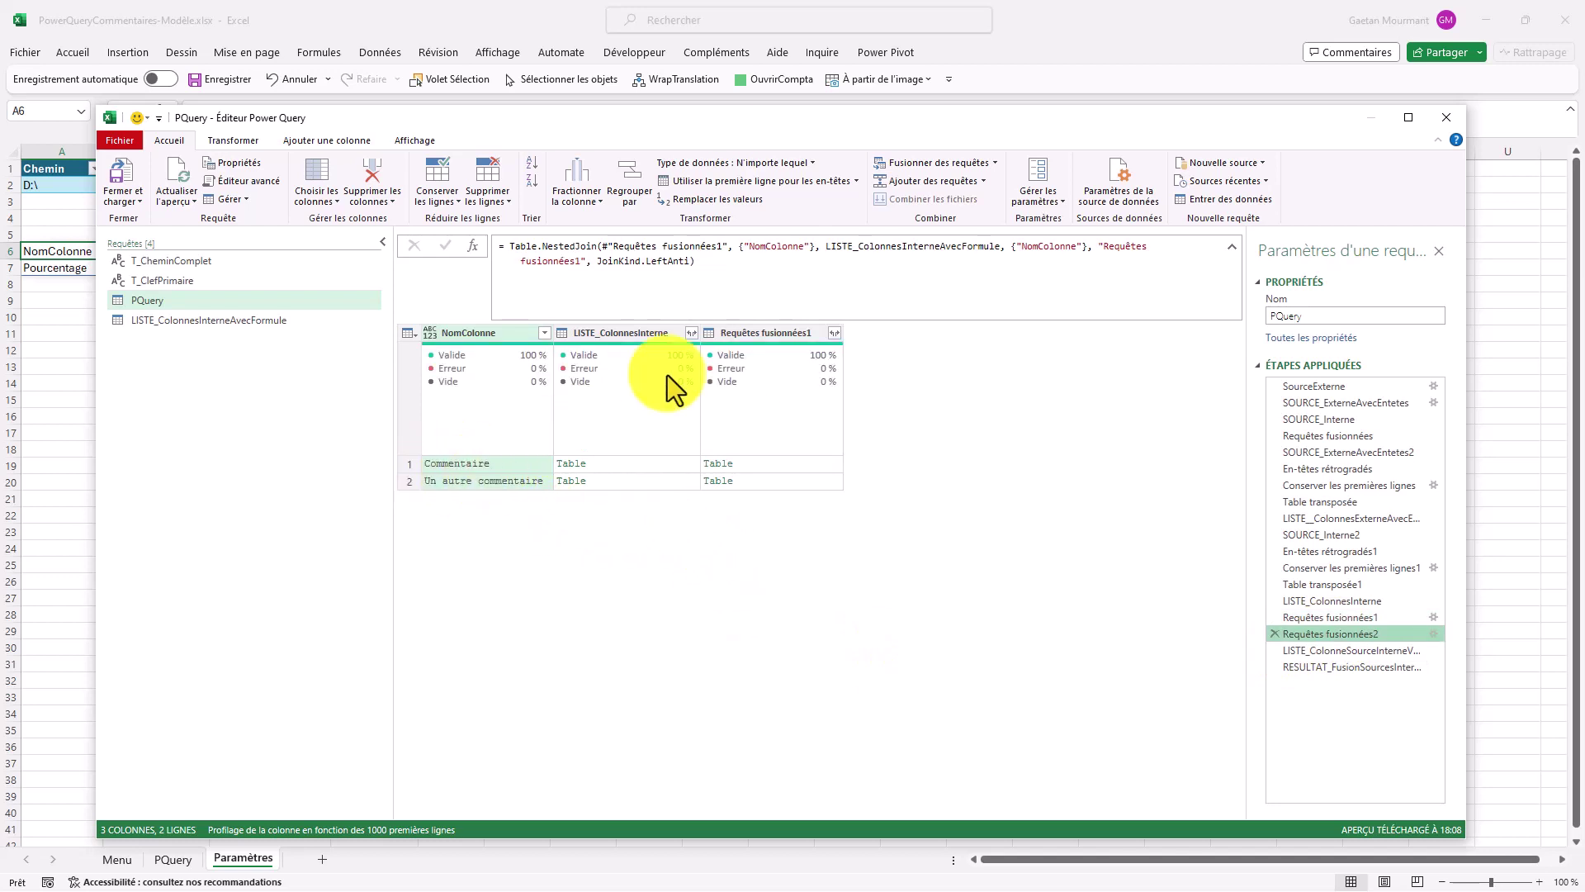
# Step: Trace the two sources joined in the Requêtes fusionnées2 formula, LISTE_ColonnesInterneAvecFormule and Requêtes fusionnées1, leaving the formula as it is
pyautogui.click(857, 246)
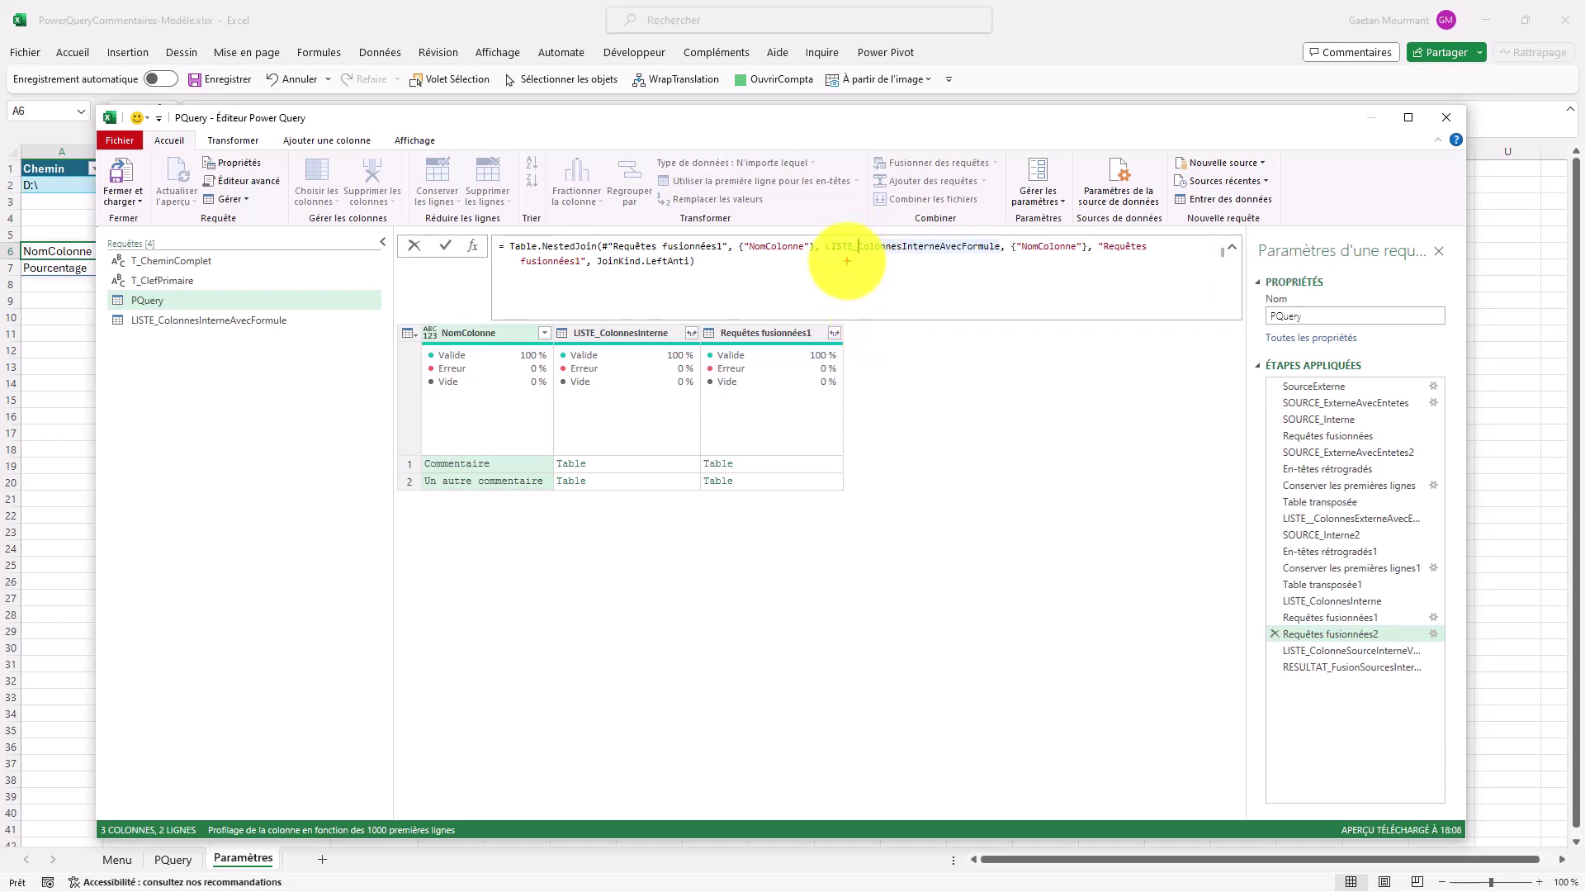
pyautogui.moveTo(847, 261)
pyautogui.mouseDown()
pyautogui.moveTo(292, 307)
pyautogui.moveTo(292, 322)
pyautogui.mouseUp()
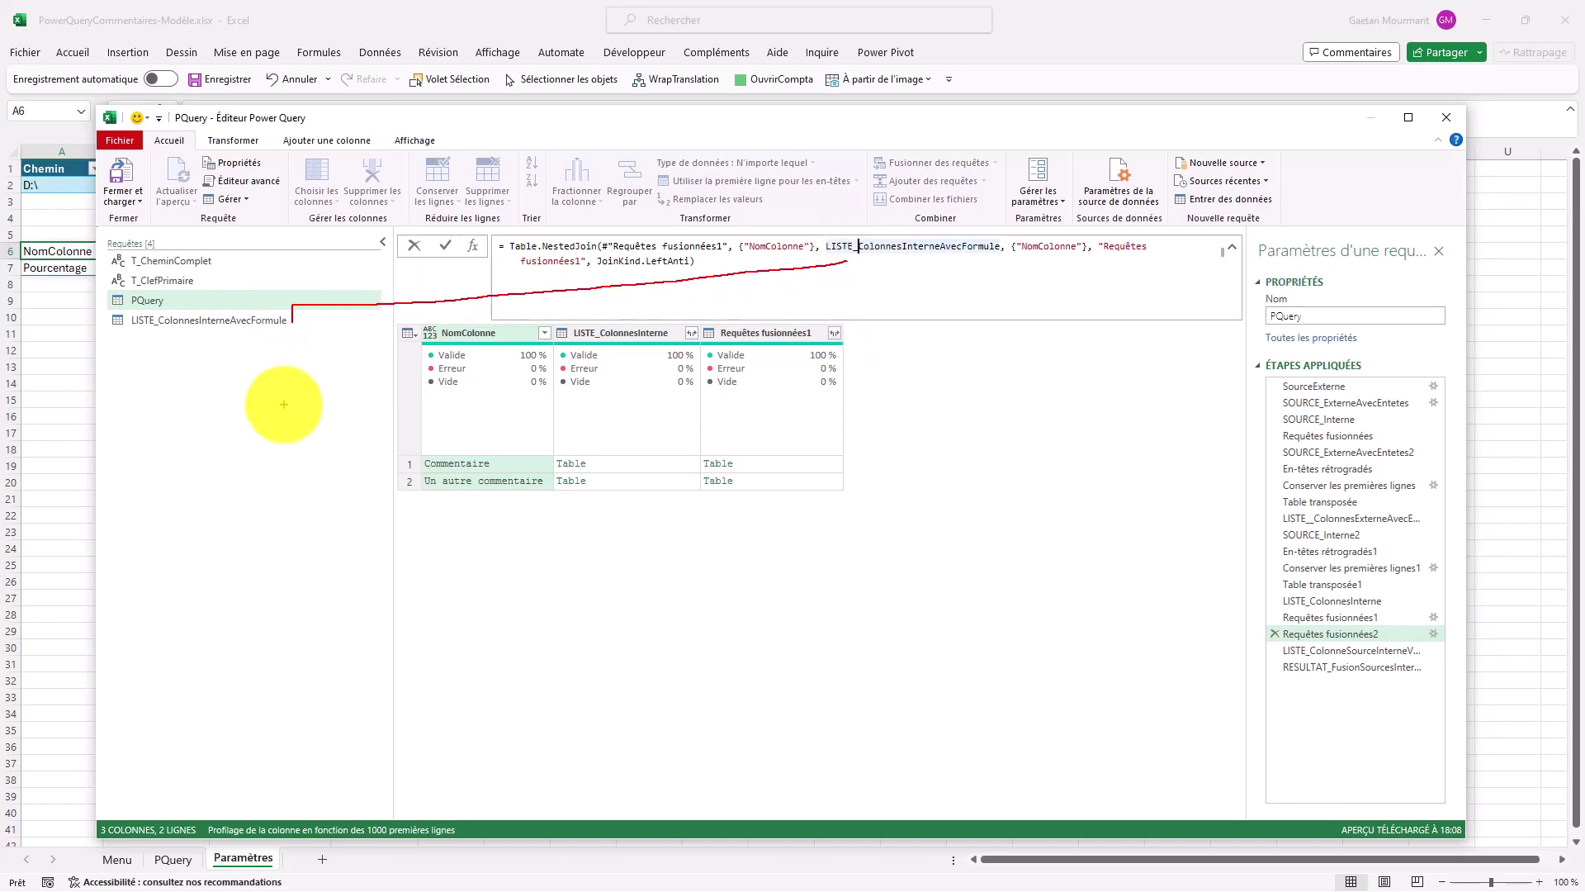
pyautogui.moveTo(644, 233)
pyautogui.mouseDown()
pyautogui.moveTo(579, 243)
pyautogui.moveTo(710, 248)
pyautogui.moveTo(661, 231)
pyautogui.moveTo(1037, 177)
pyautogui.moveTo(1275, 634)
pyautogui.mouseUp()
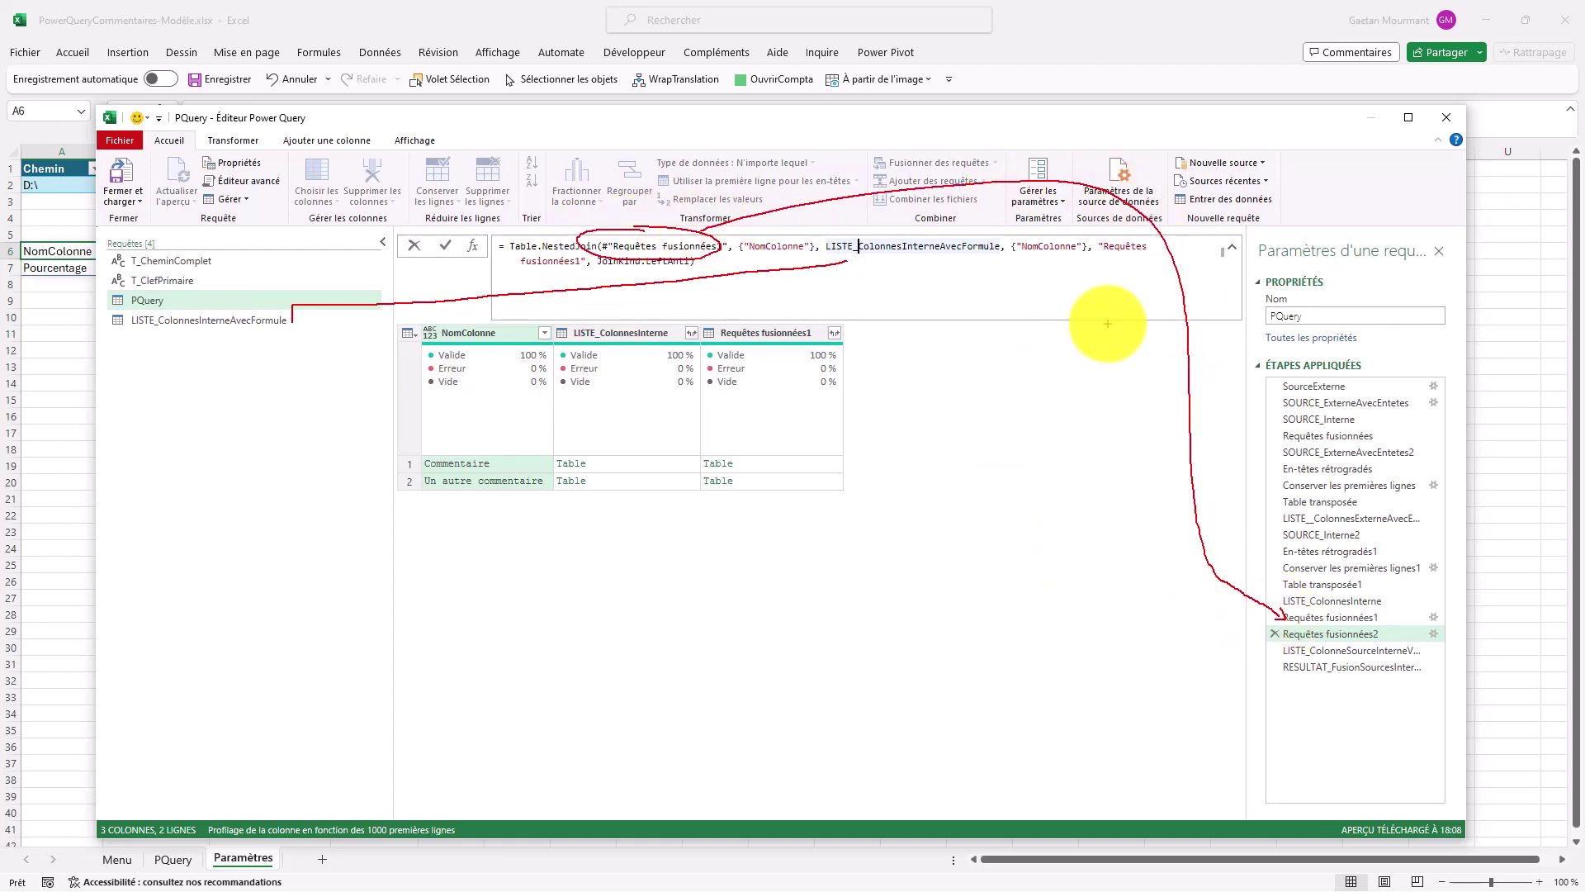
pyautogui.press('Escape')
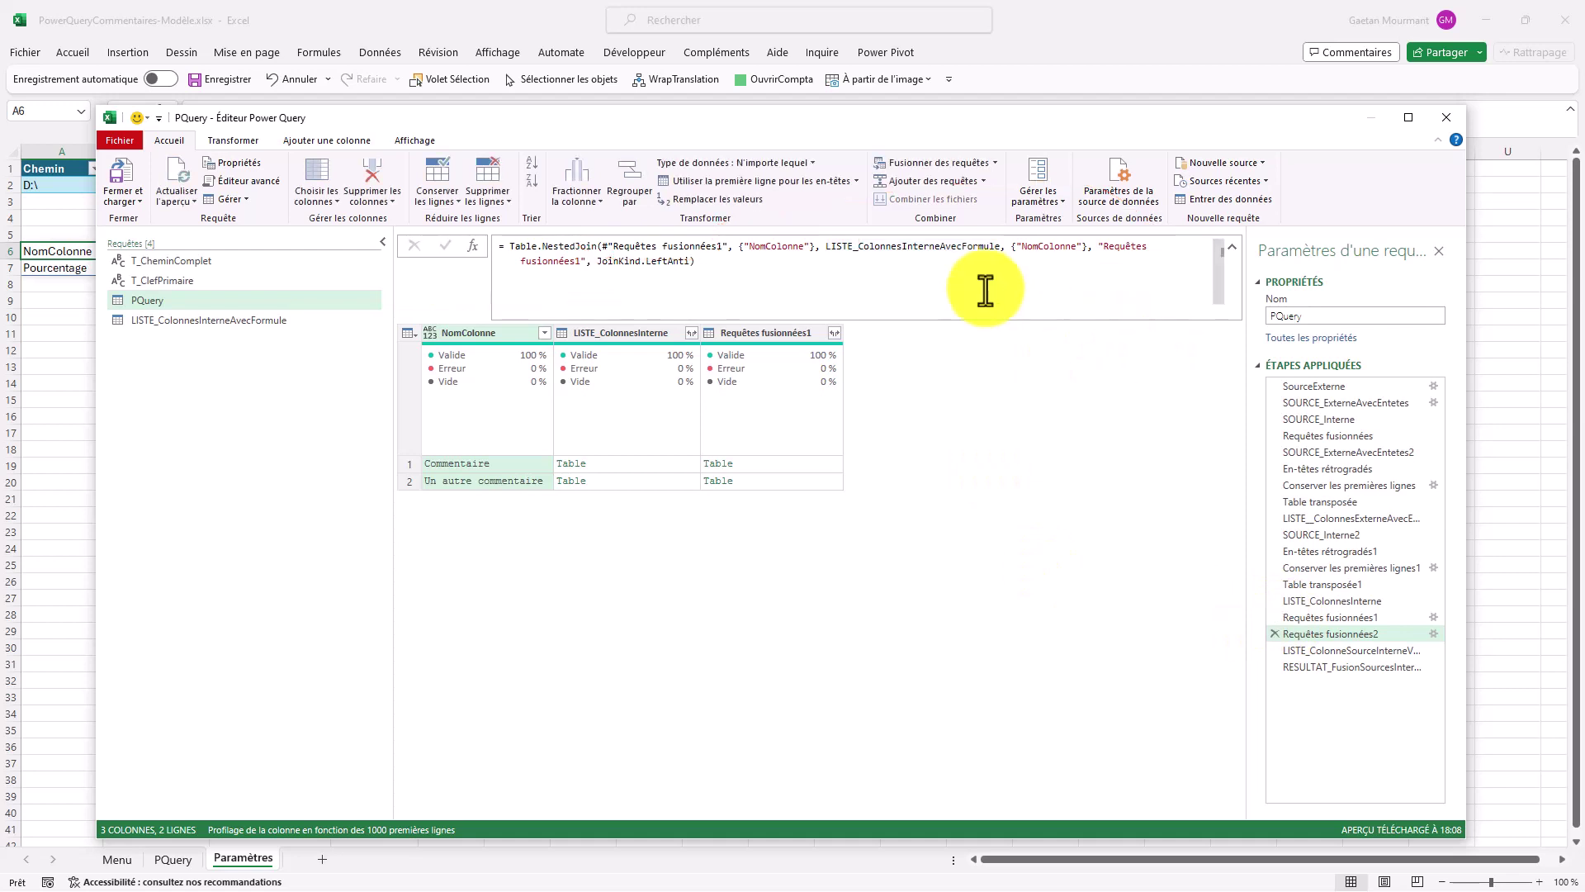
# Step: Review the list extracted from NomColonne and the Drill-down option available for that column in Requêtes fusionnées2, applying nothing
pyautogui.click(1374, 651)
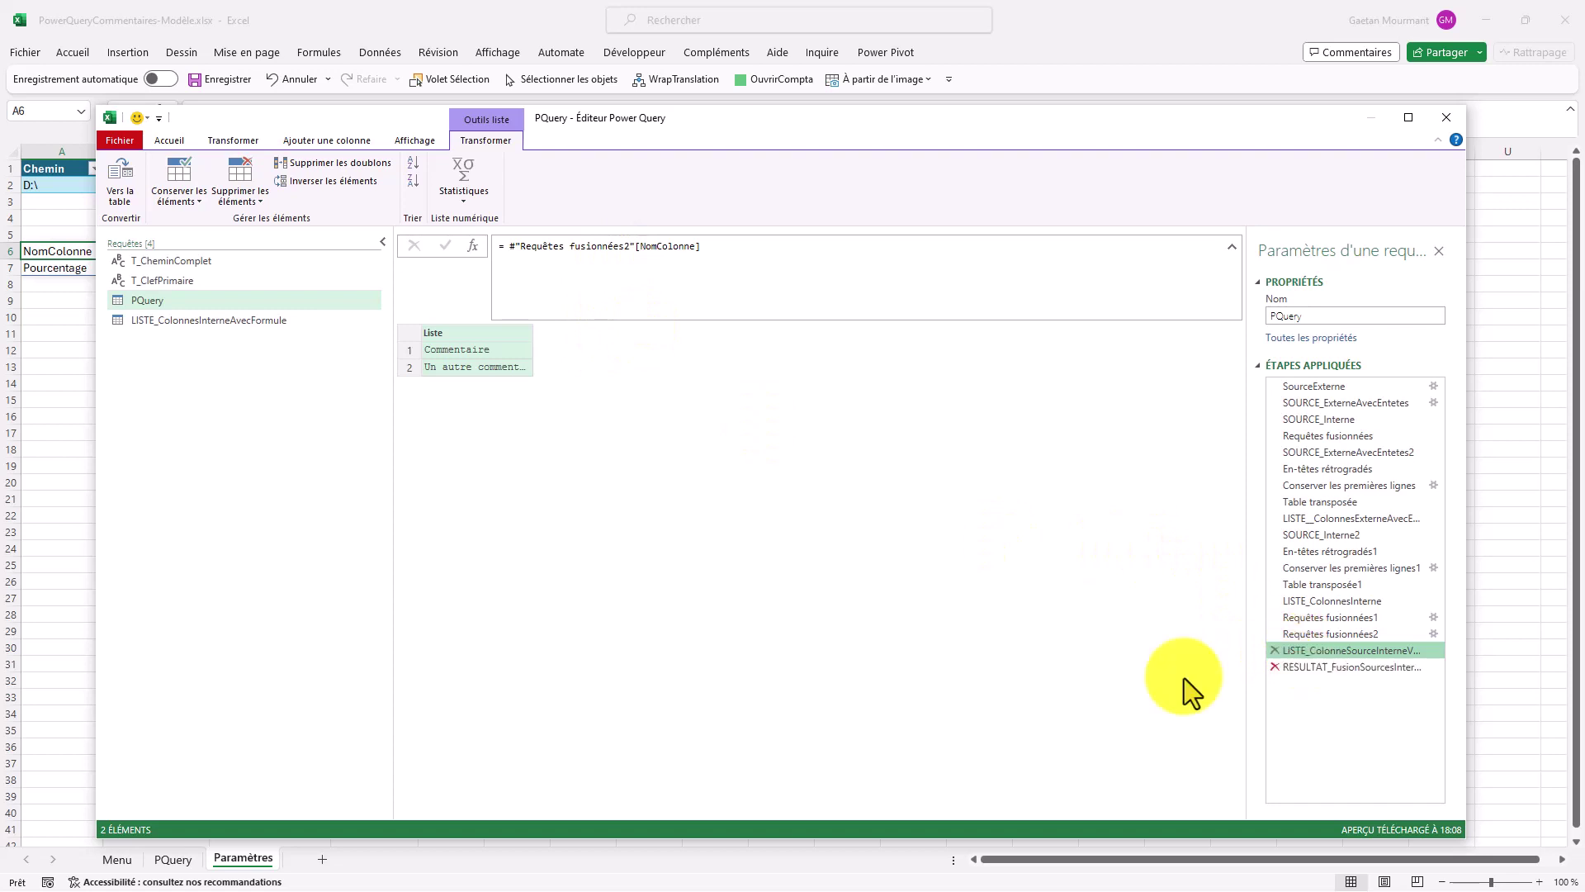
pyautogui.click(1404, 632)
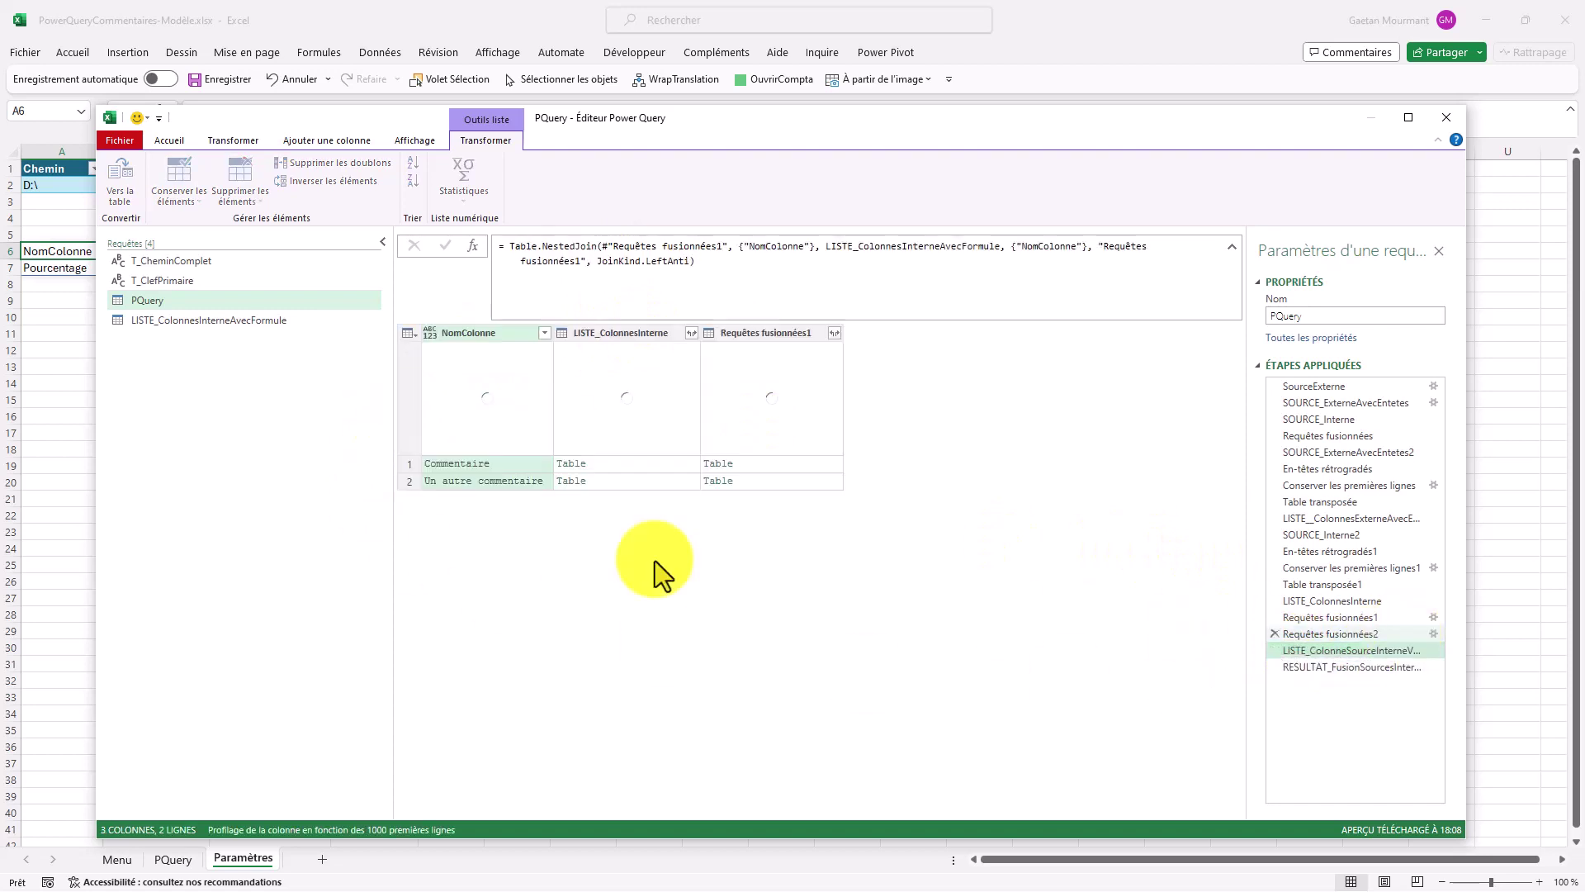
pyautogui.rightClick(505, 335)
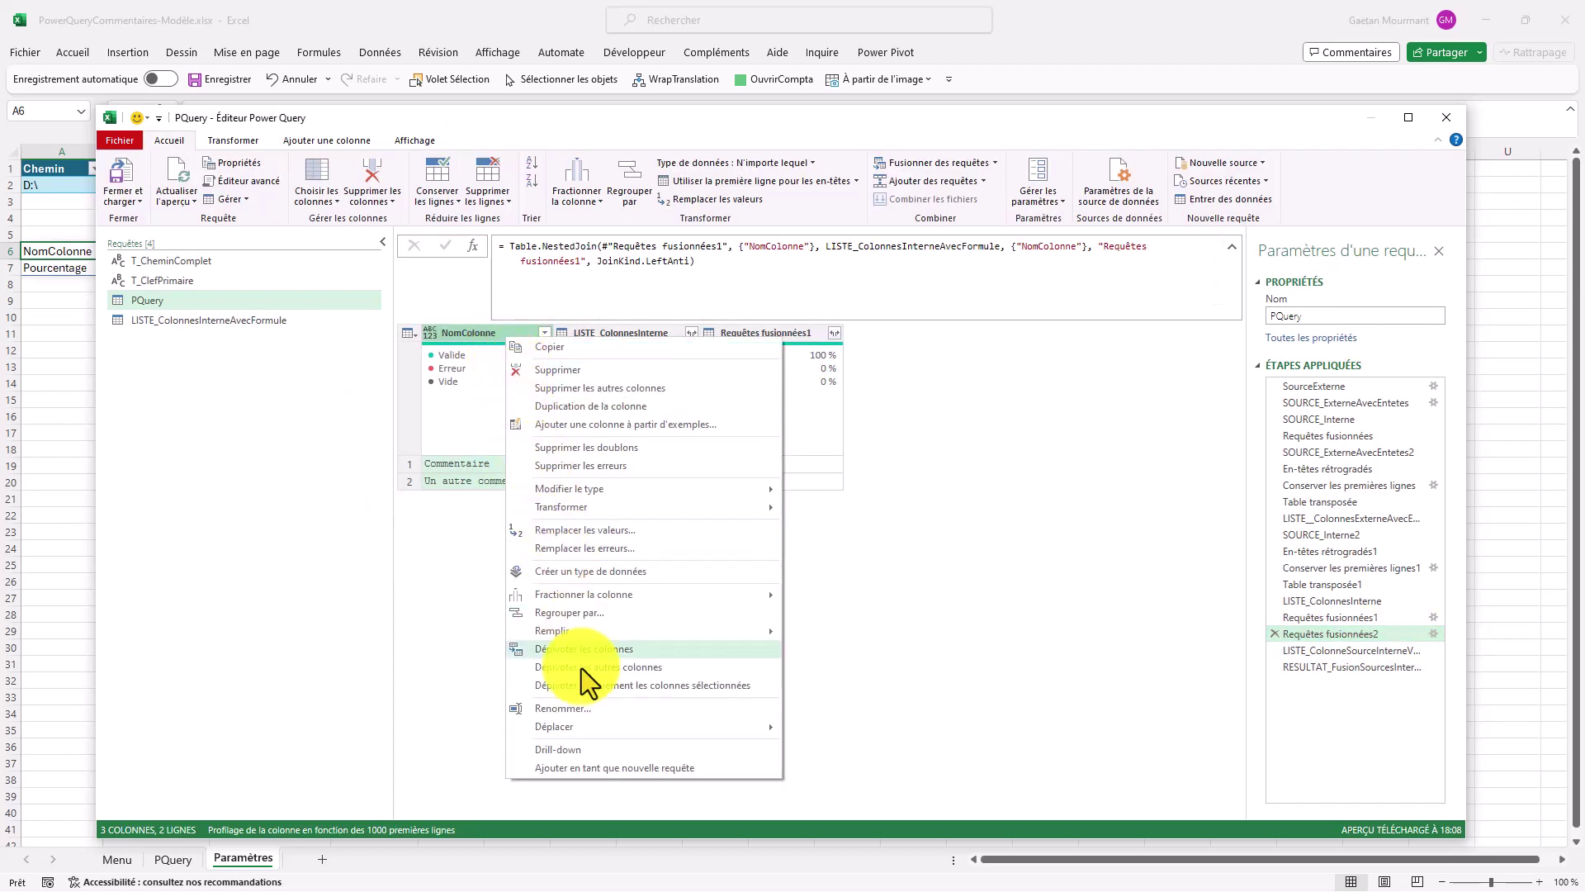
pyautogui.press('Escape')
pyautogui.click(1340, 652)
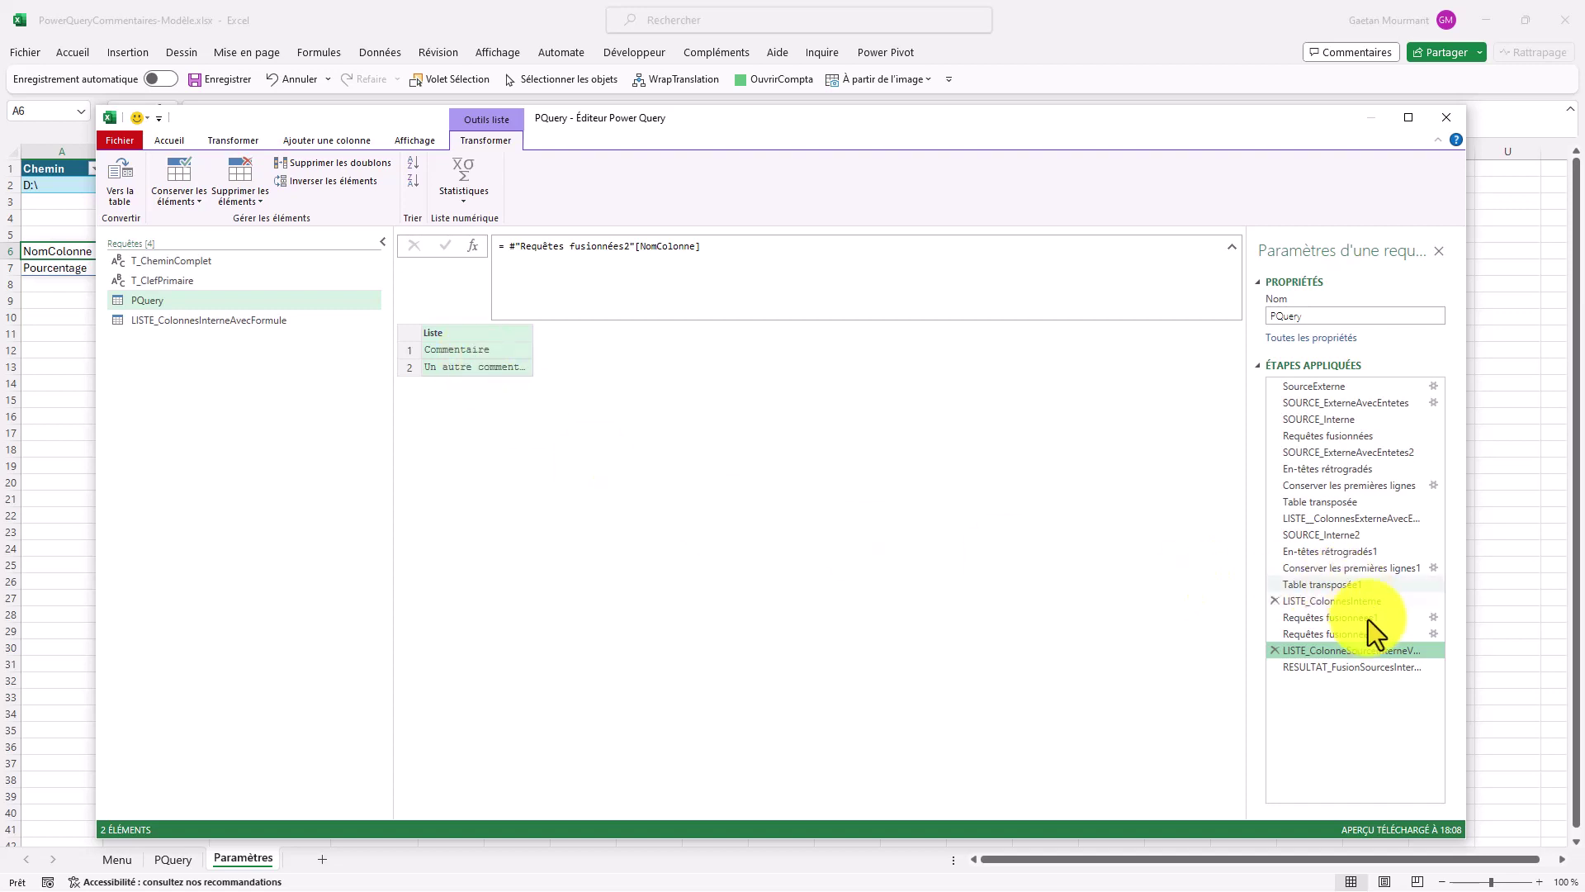
# Step: Examine the Table.ExpandTableColumn formula of the final RESULTAT step without changing it
pyautogui.click(1364, 670)
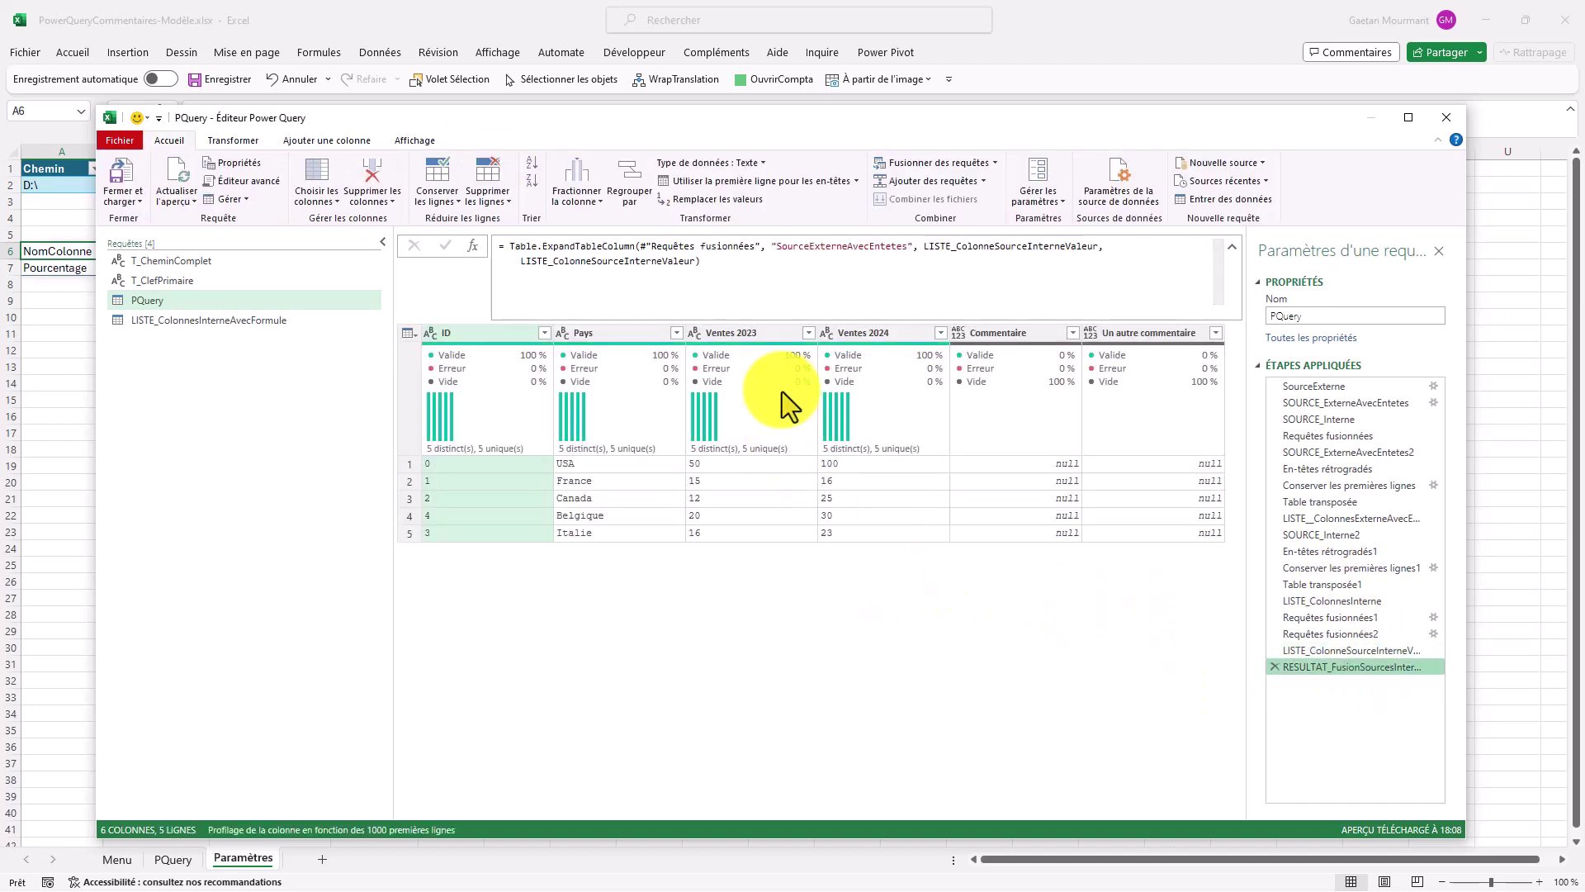
pyautogui.click(701, 262)
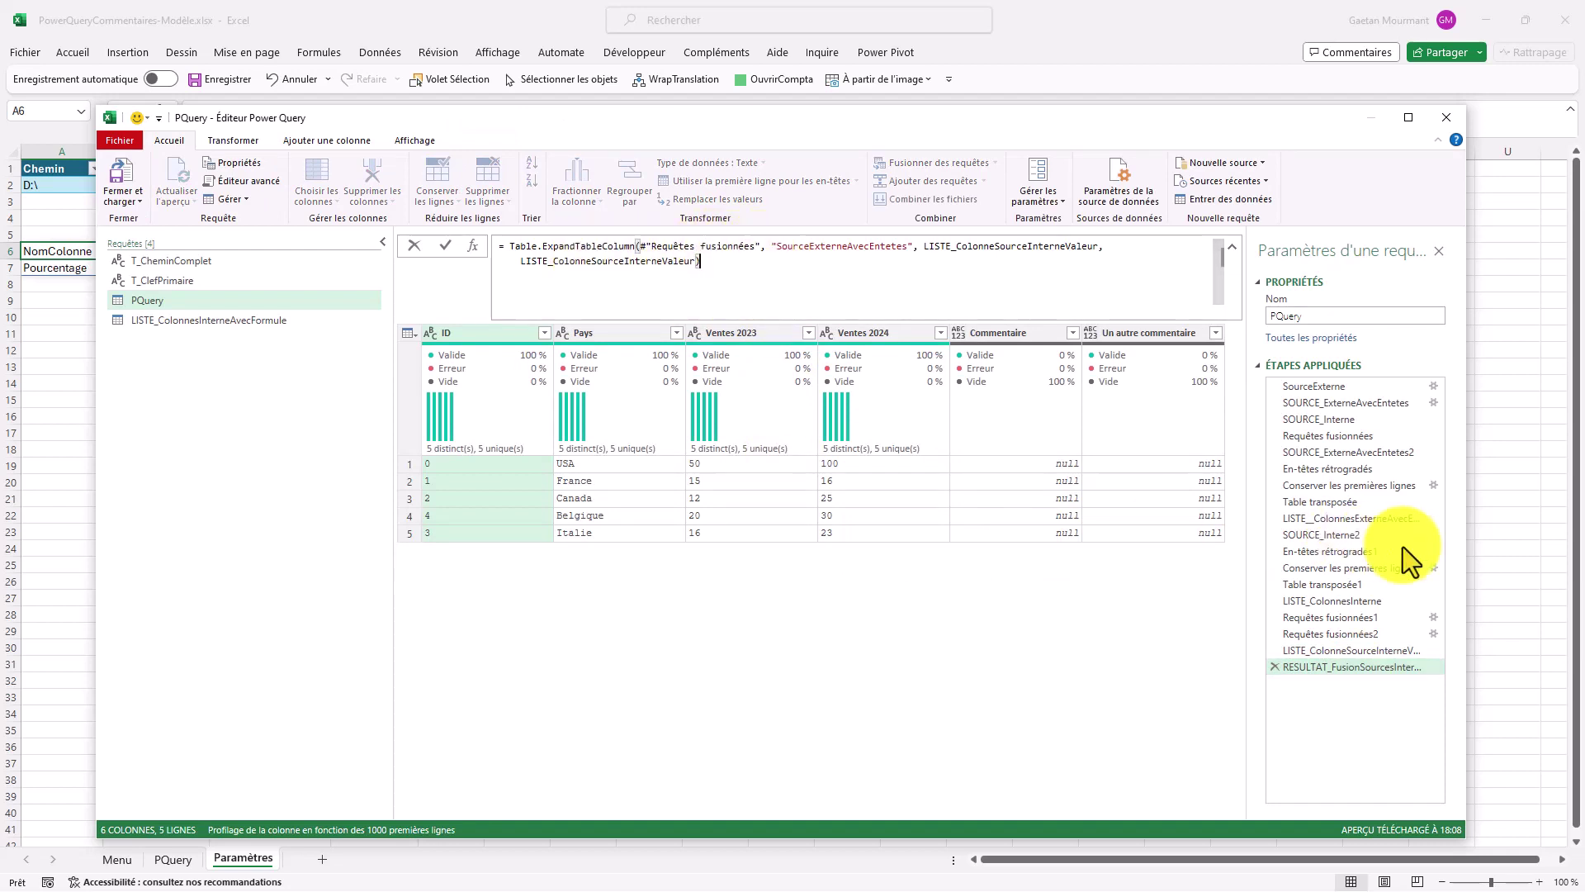
pyautogui.press('Escape')
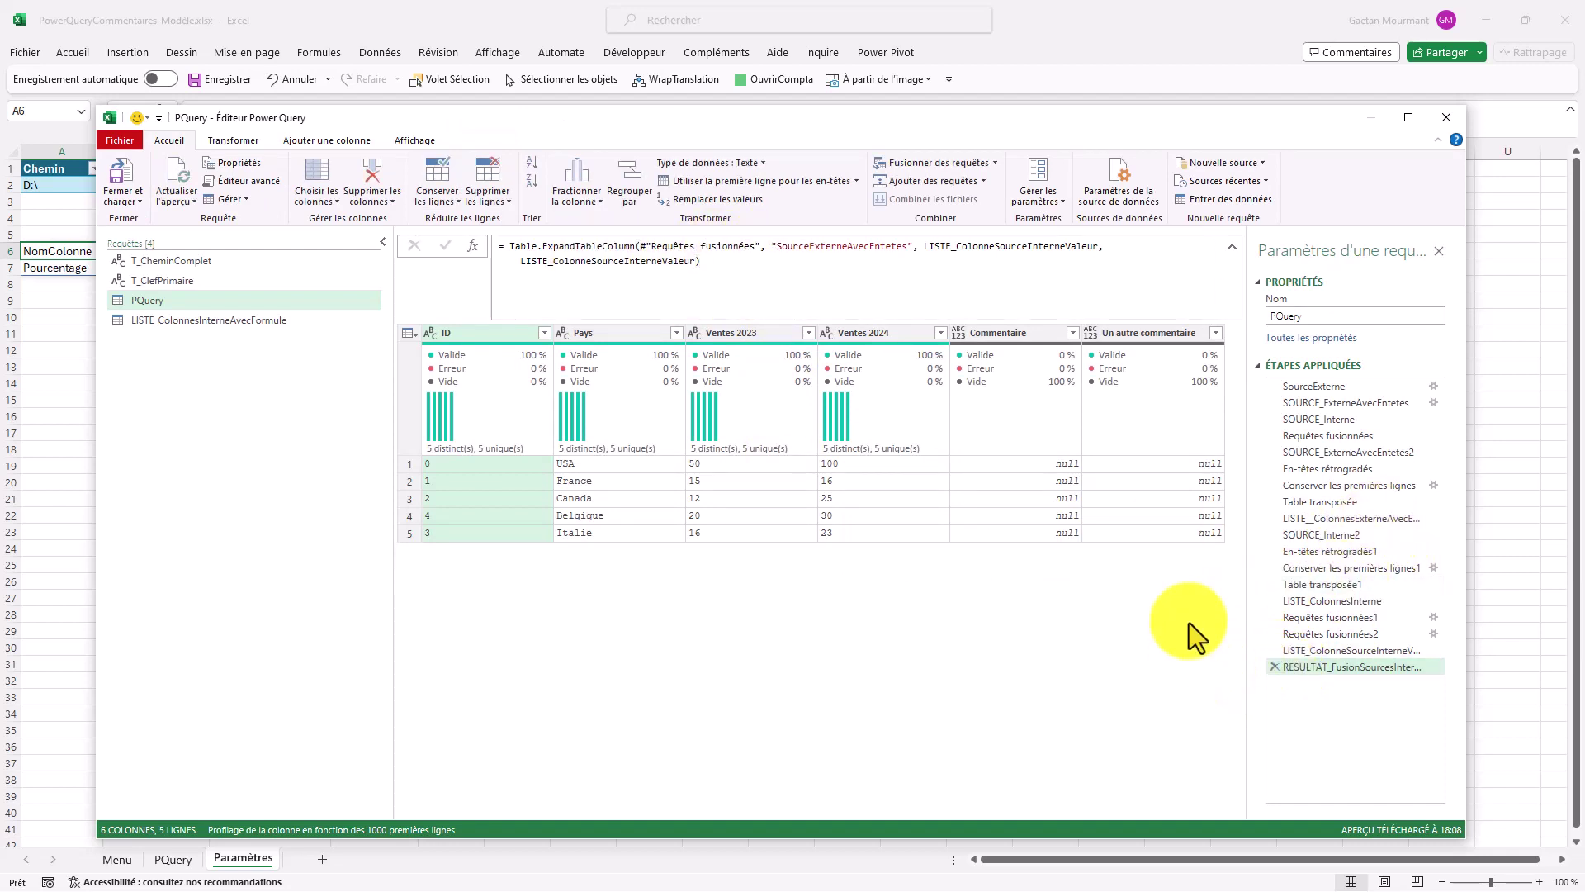
# Step: Try expanding SourceExterneAvecEntetes in Requêtes fusionnées with only Commentaire and Un autre commentaire, without the original column name as prefix, and cancel
pyautogui.click(1322, 436)
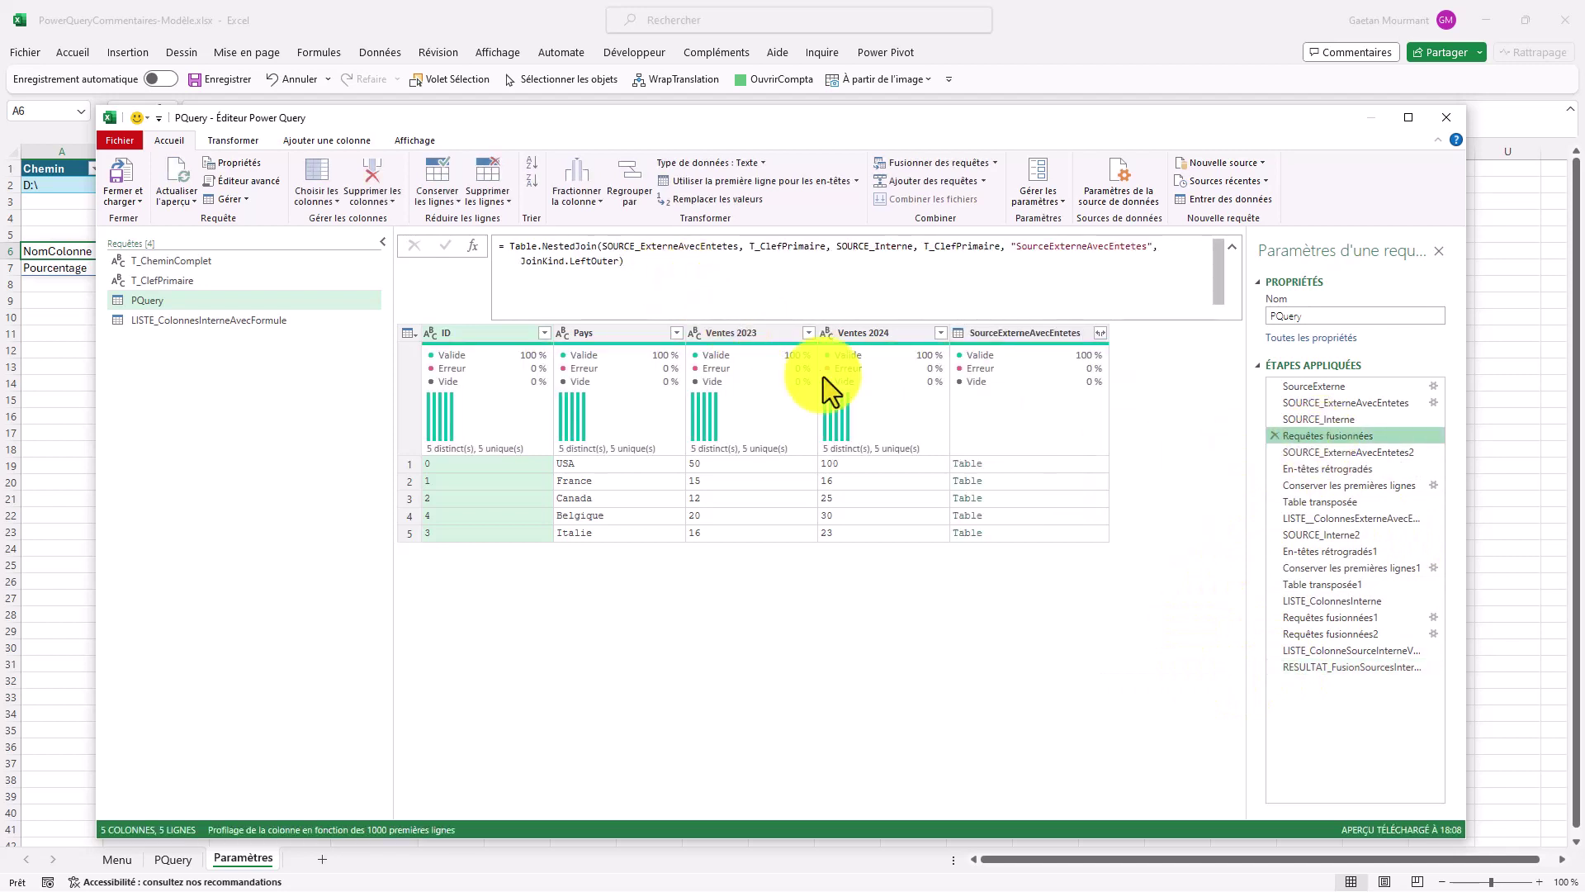
pyautogui.click(1100, 333)
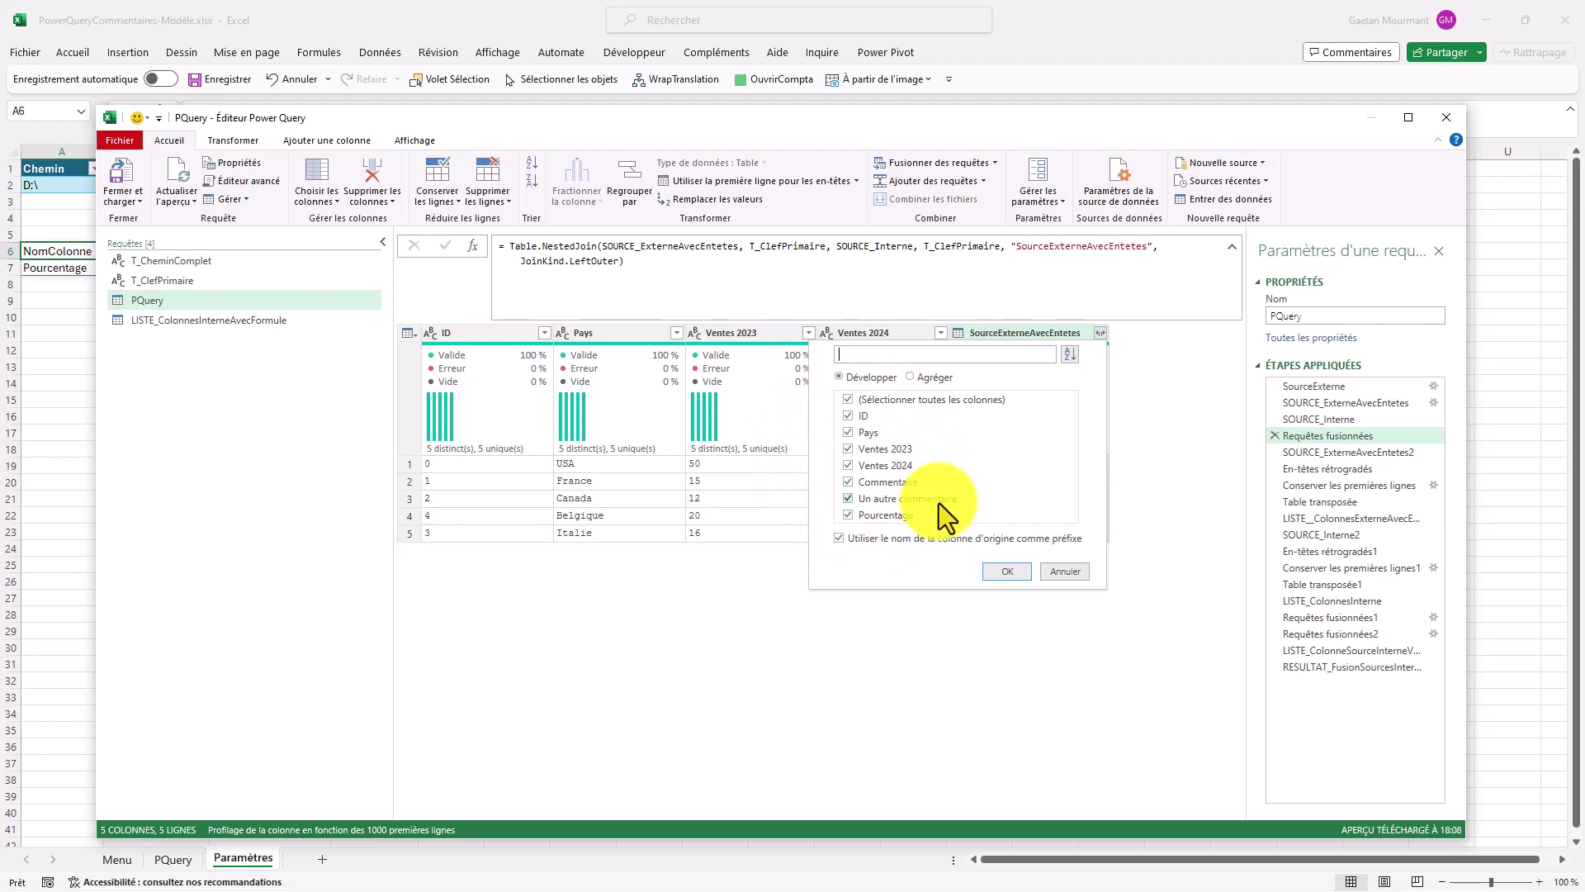
pyautogui.click(870, 517)
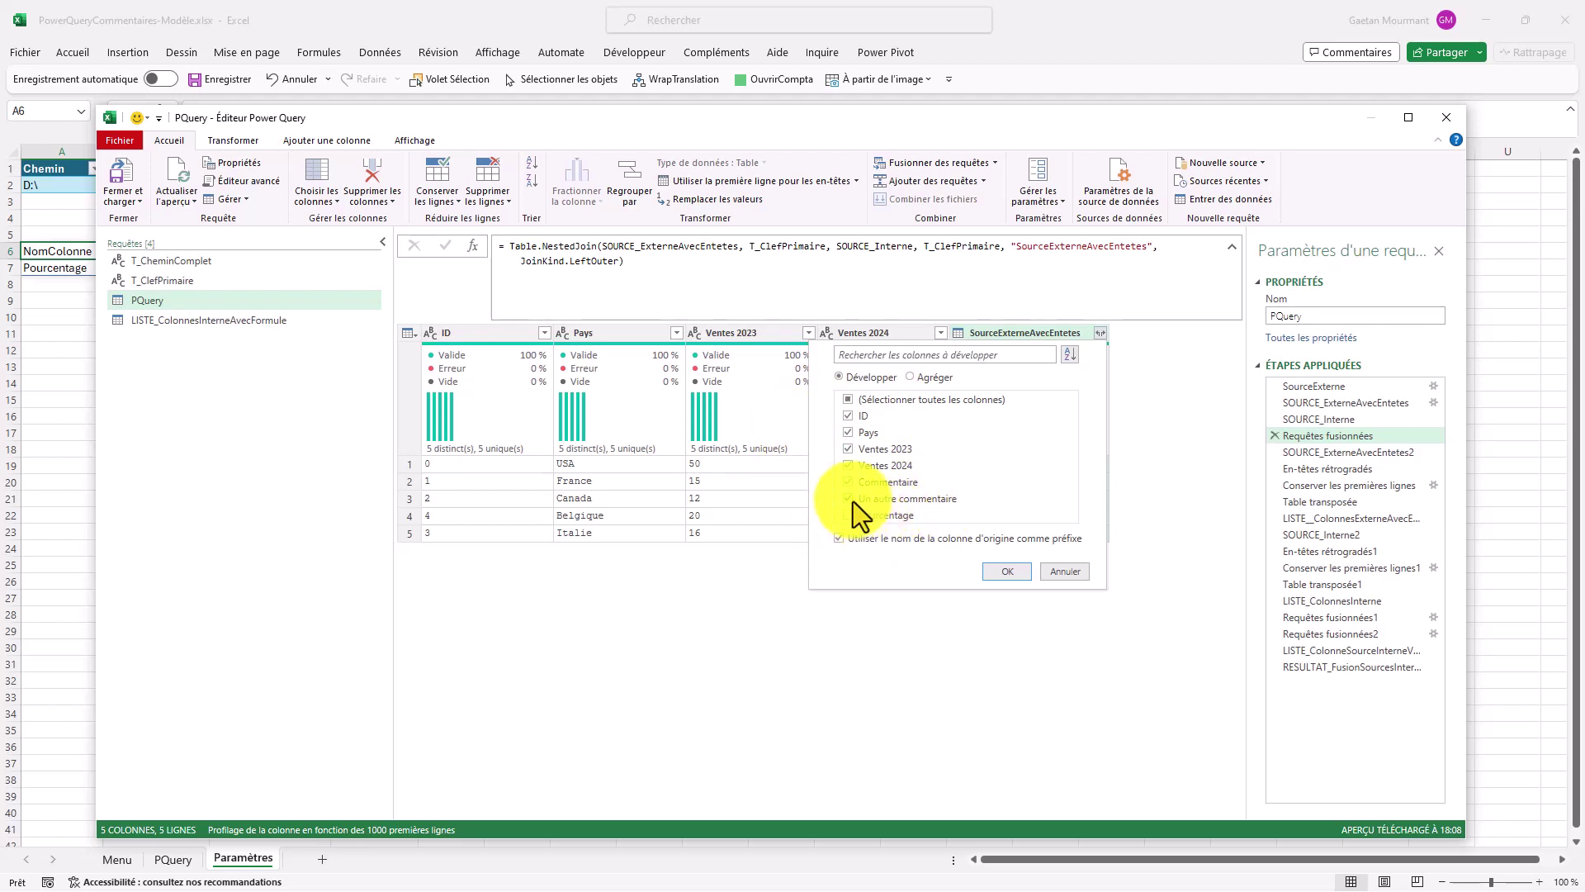
pyautogui.click(848, 462)
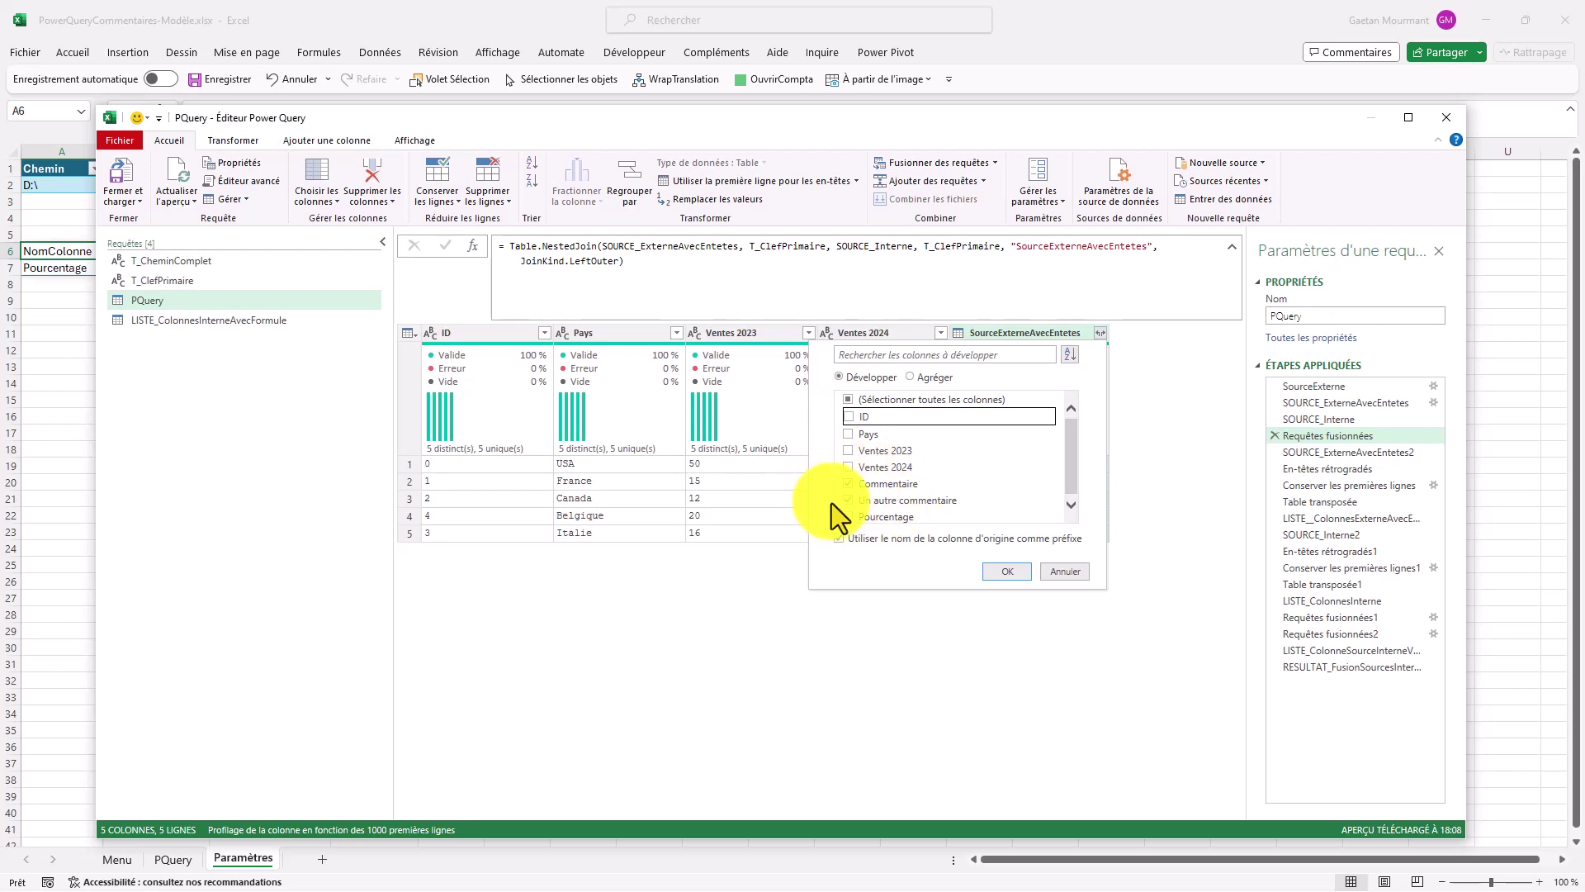
pyautogui.click(958, 545)
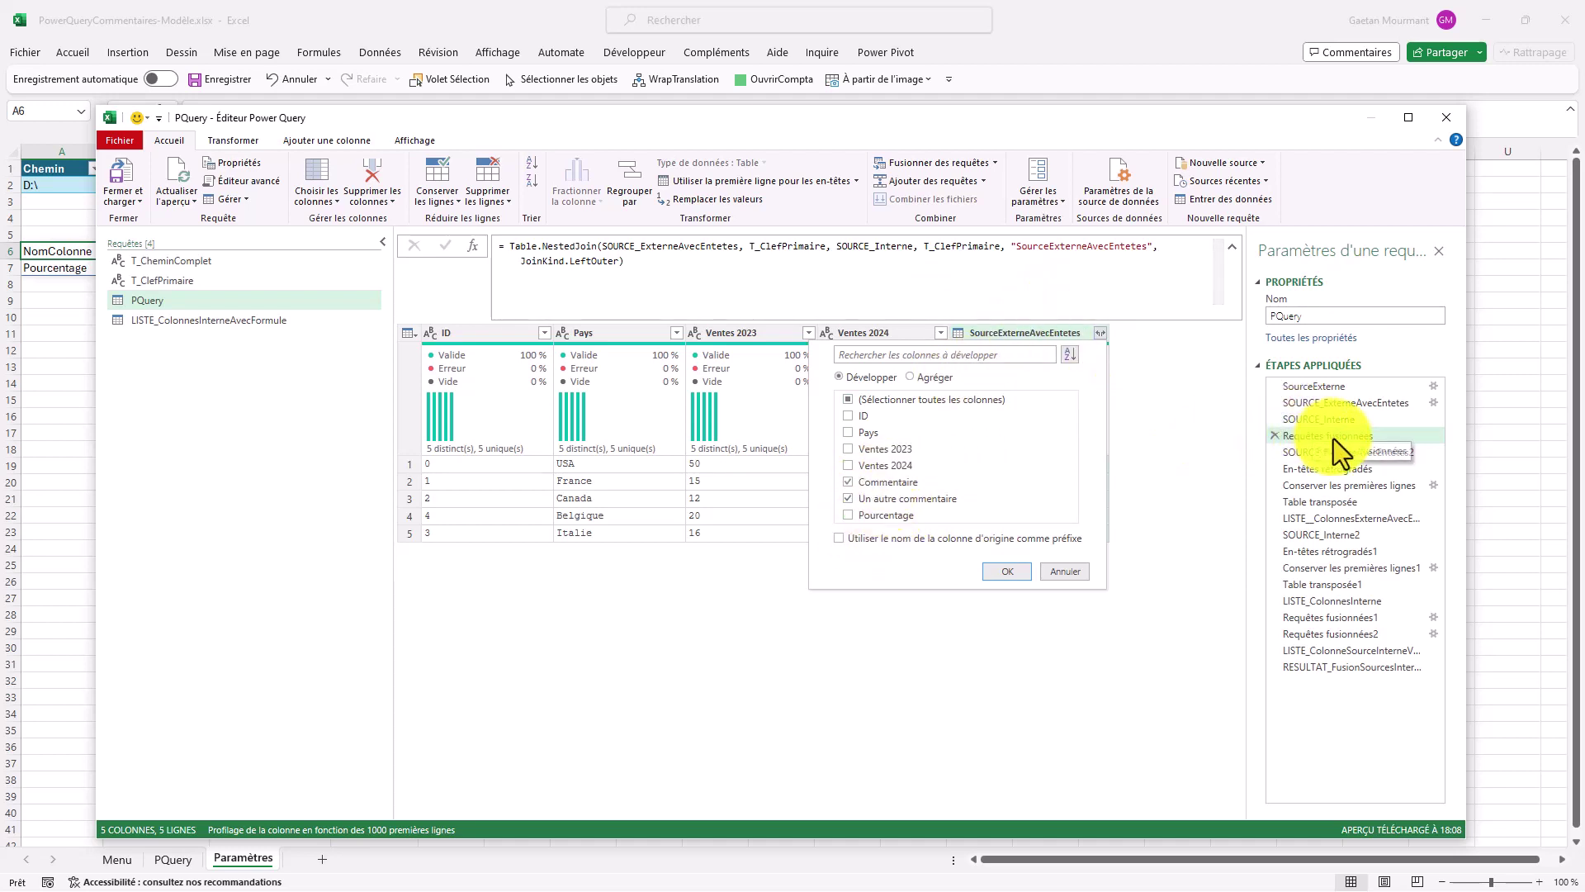
pyautogui.click(1077, 573)
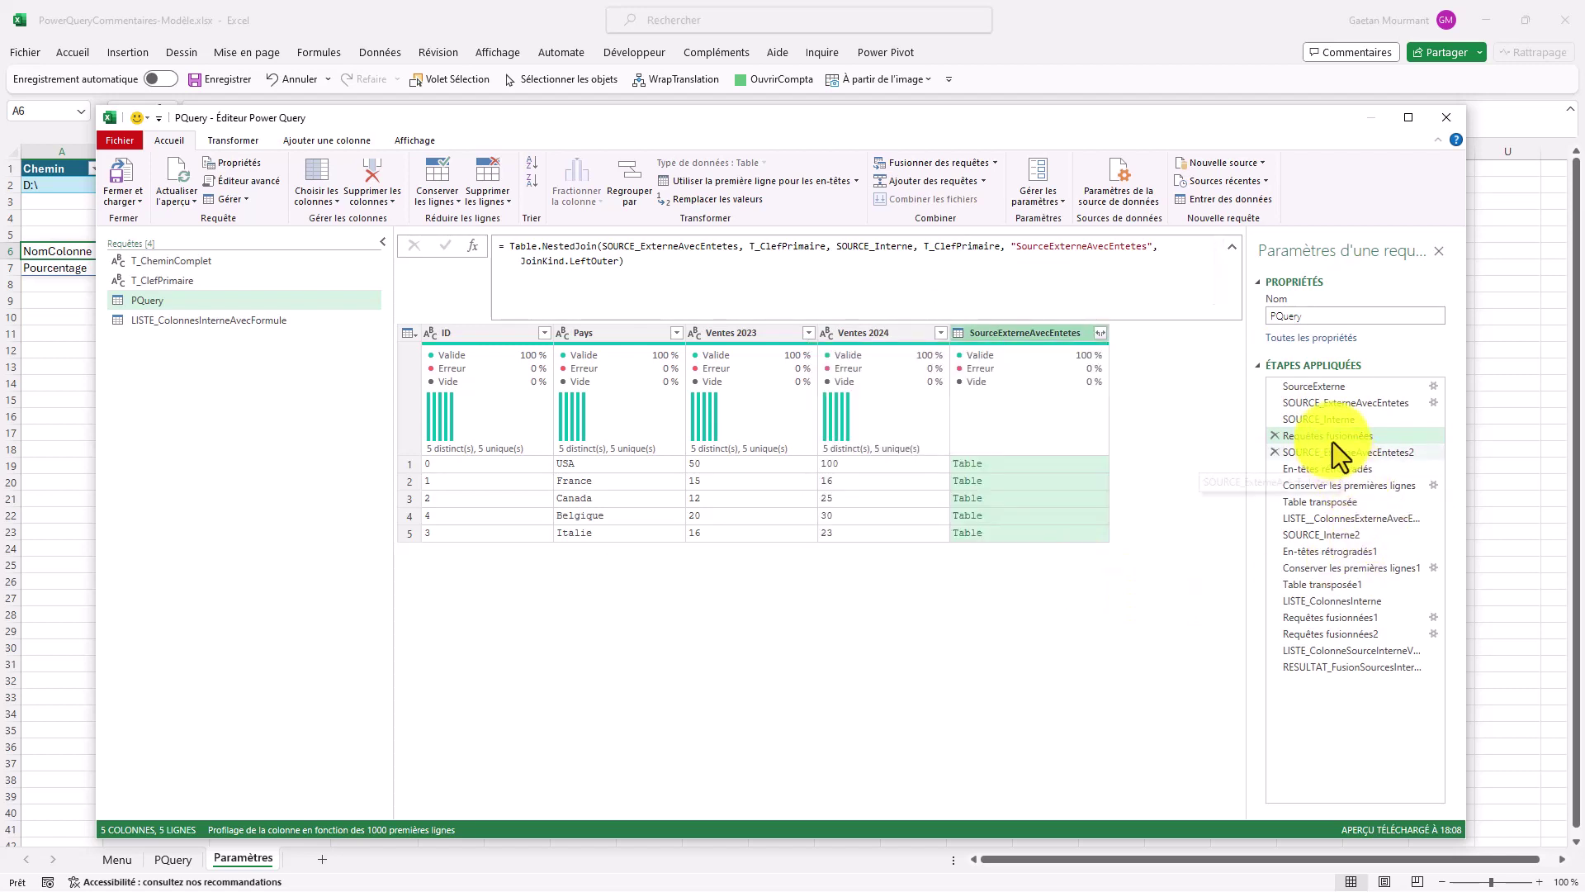
# Step: Compare the extracted column-name list with the LISTE_ColonneSourceInterneValeur arguments of ExpandTableColumn in the RESULTAT step, keeping the formula unchanged
pyautogui.click(1335, 651)
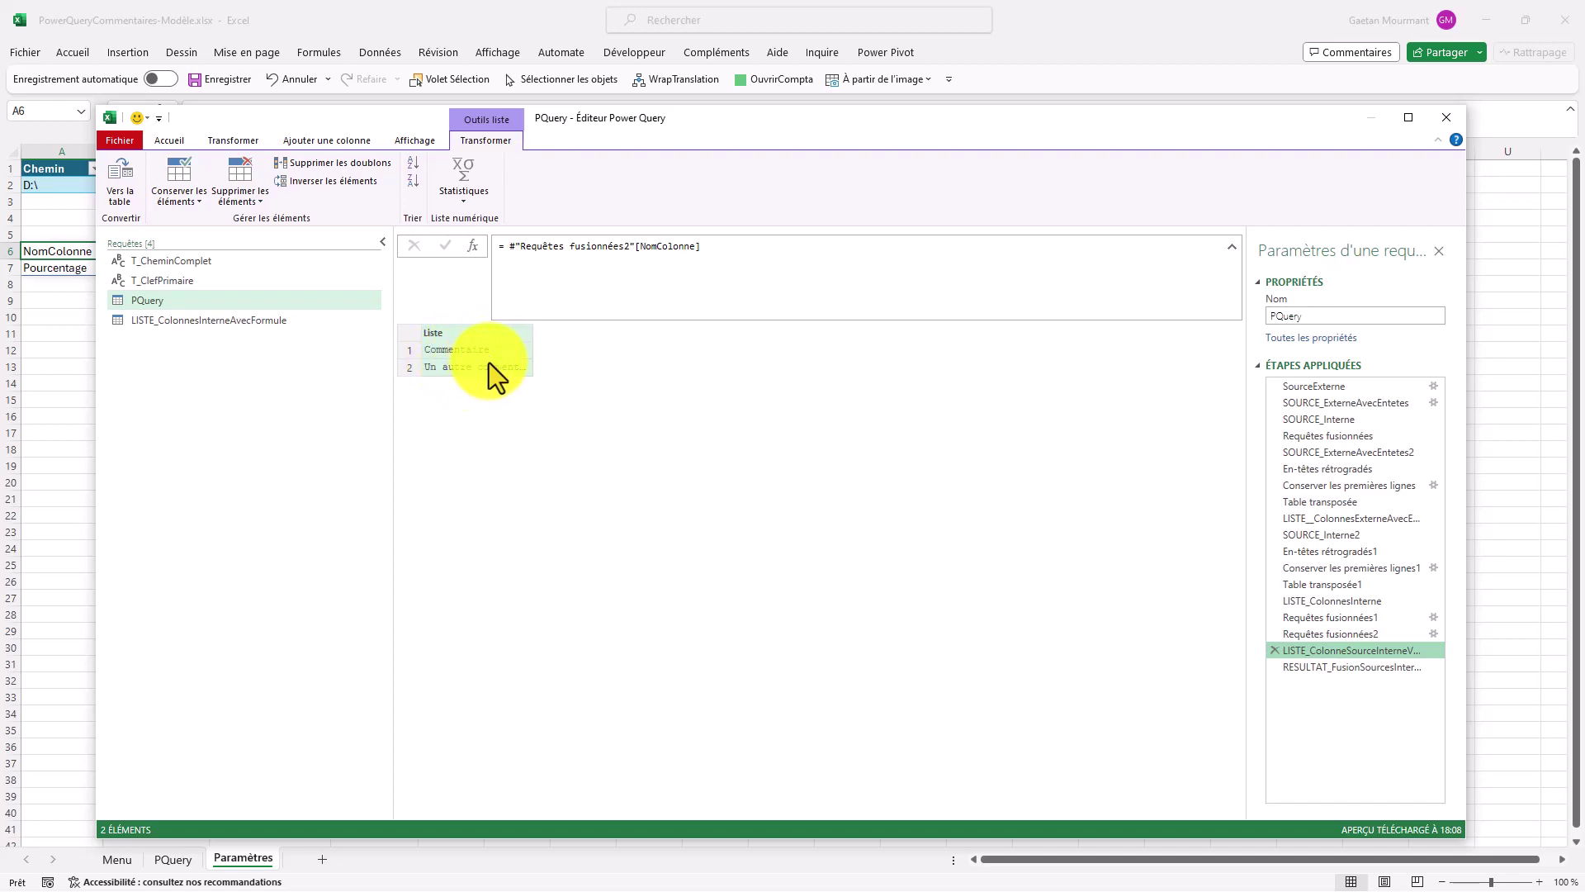
pyautogui.click(1346, 669)
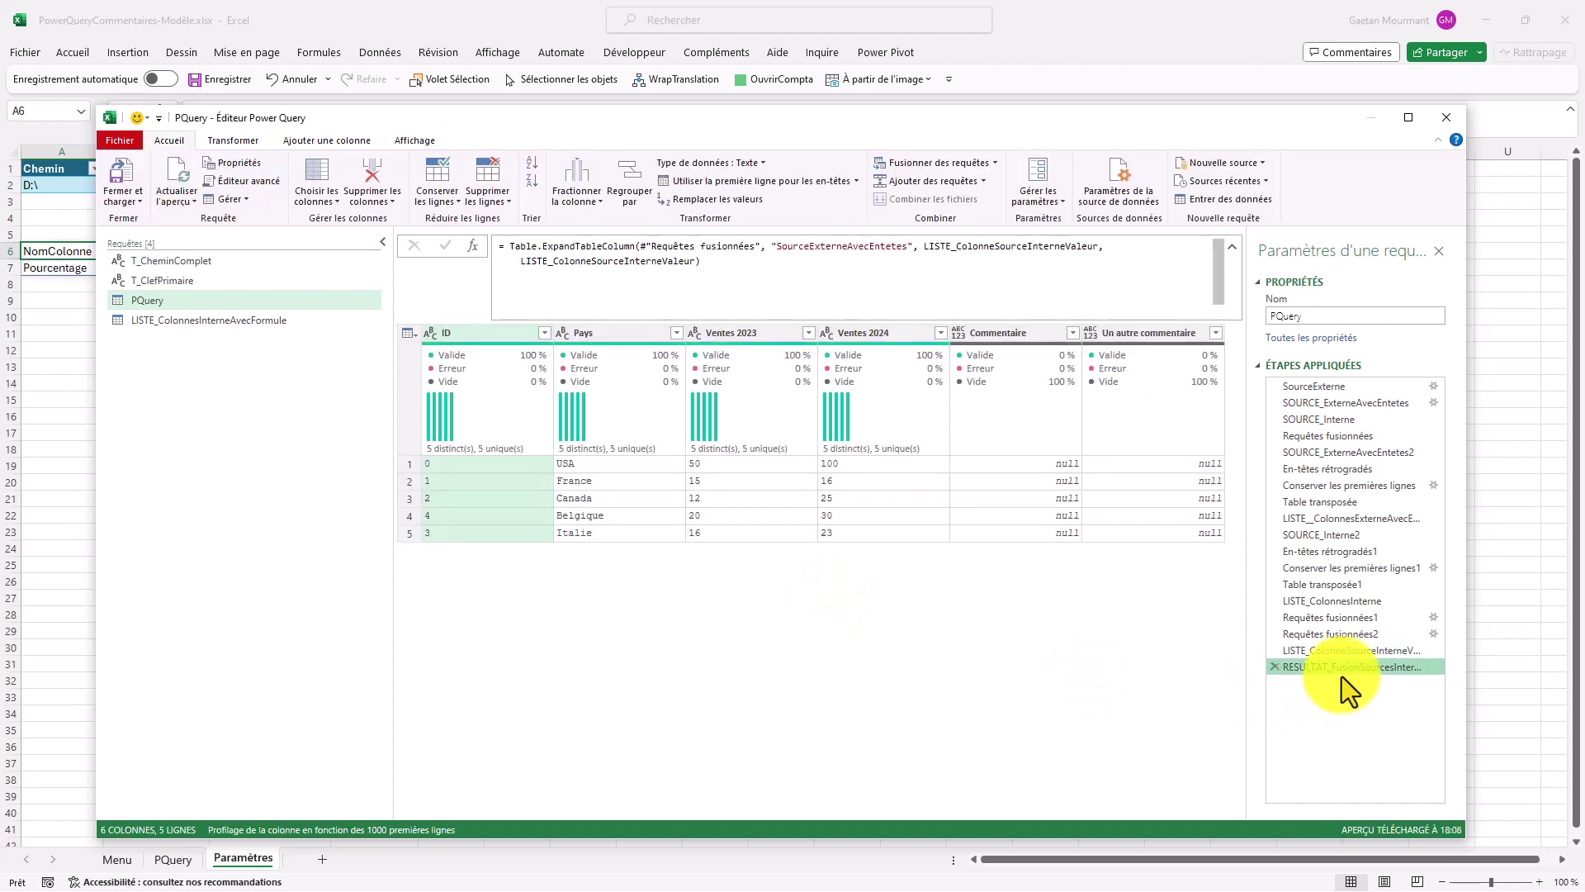
pyautogui.click(811, 241)
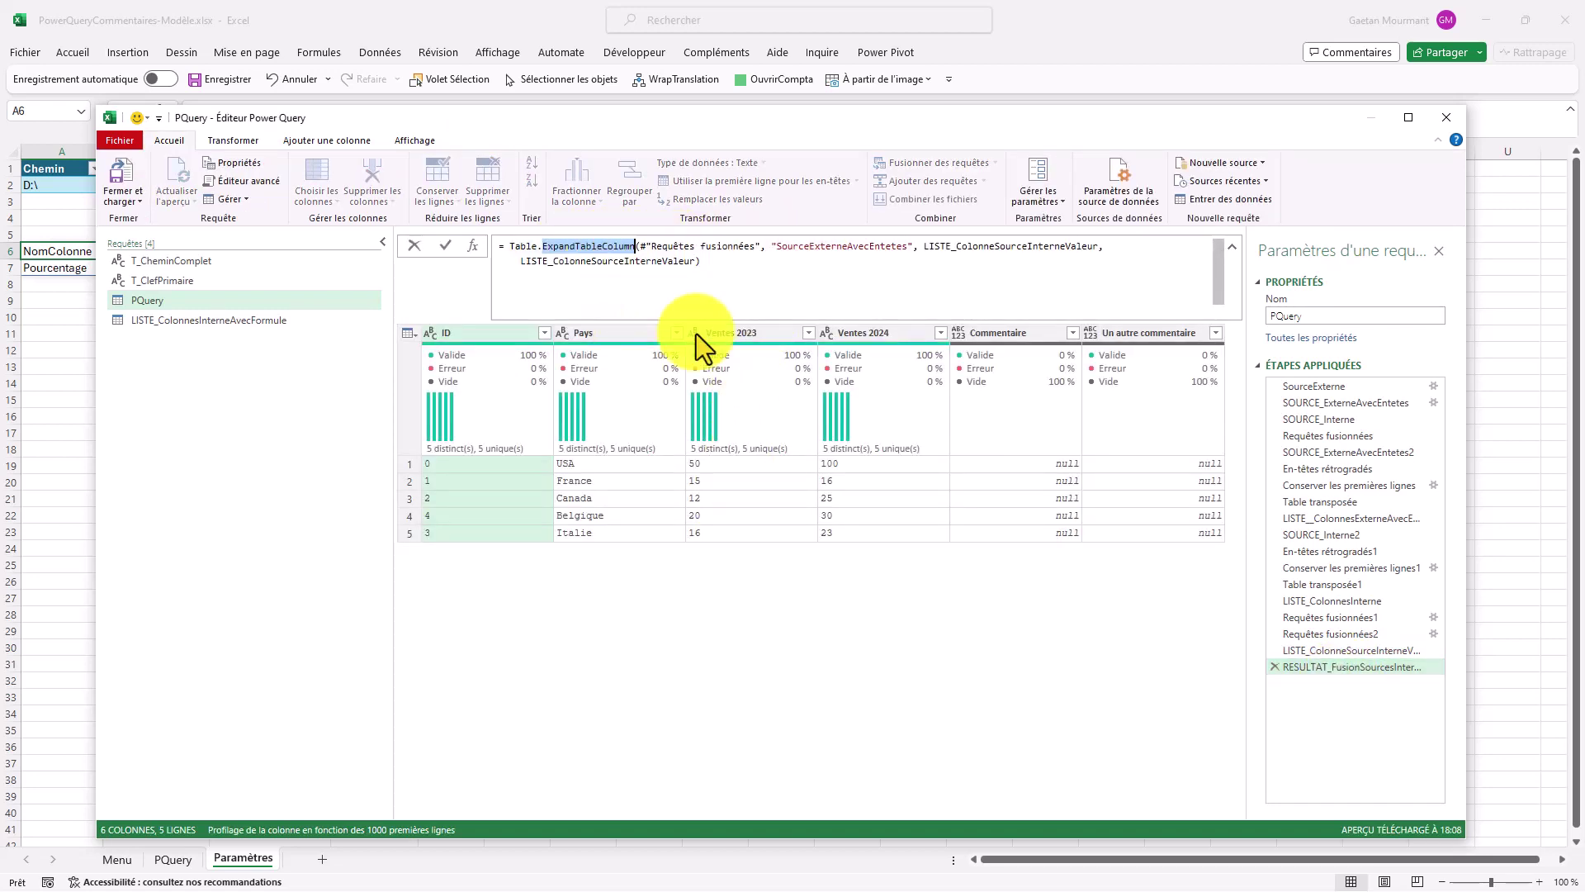
pyautogui.doubleClick(1023, 246)
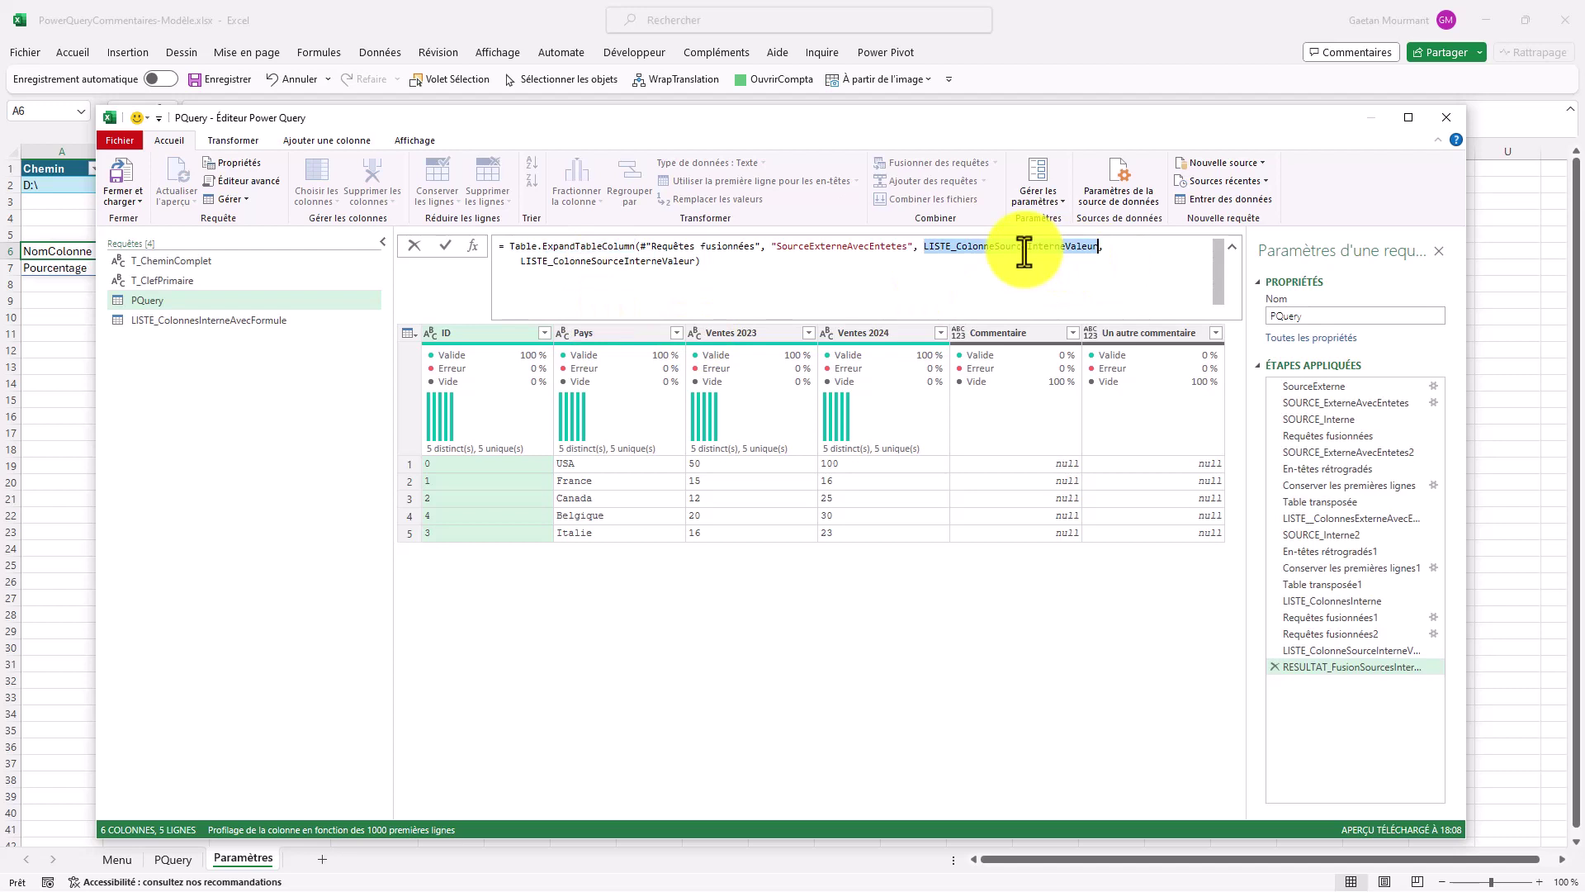
pyautogui.doubleClick(615, 261)
pyautogui.click(847, 281)
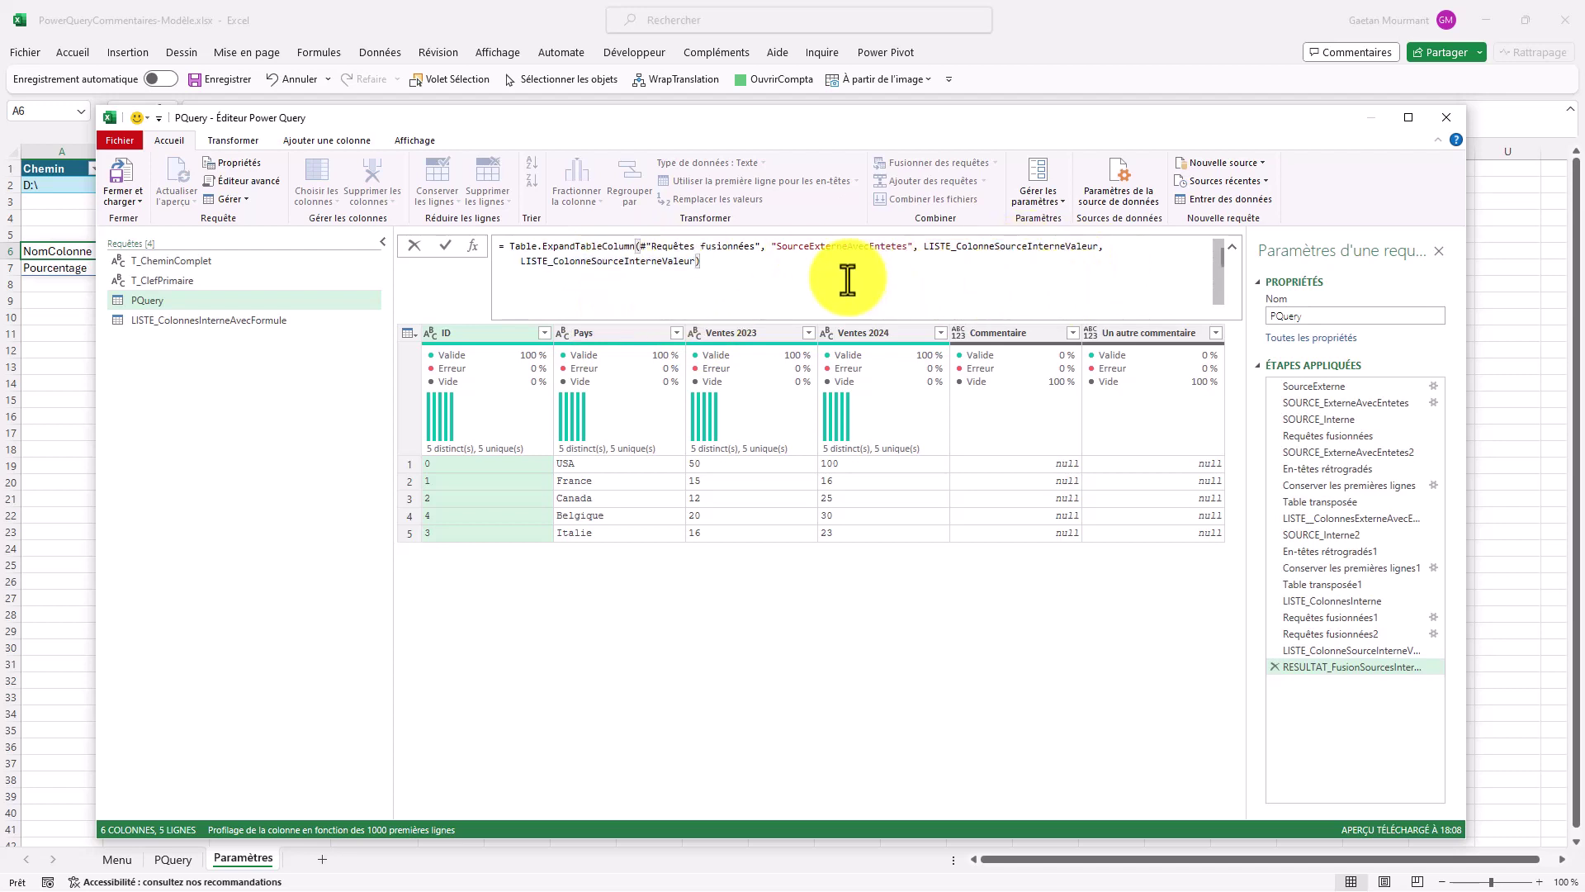
pyautogui.press('Return')
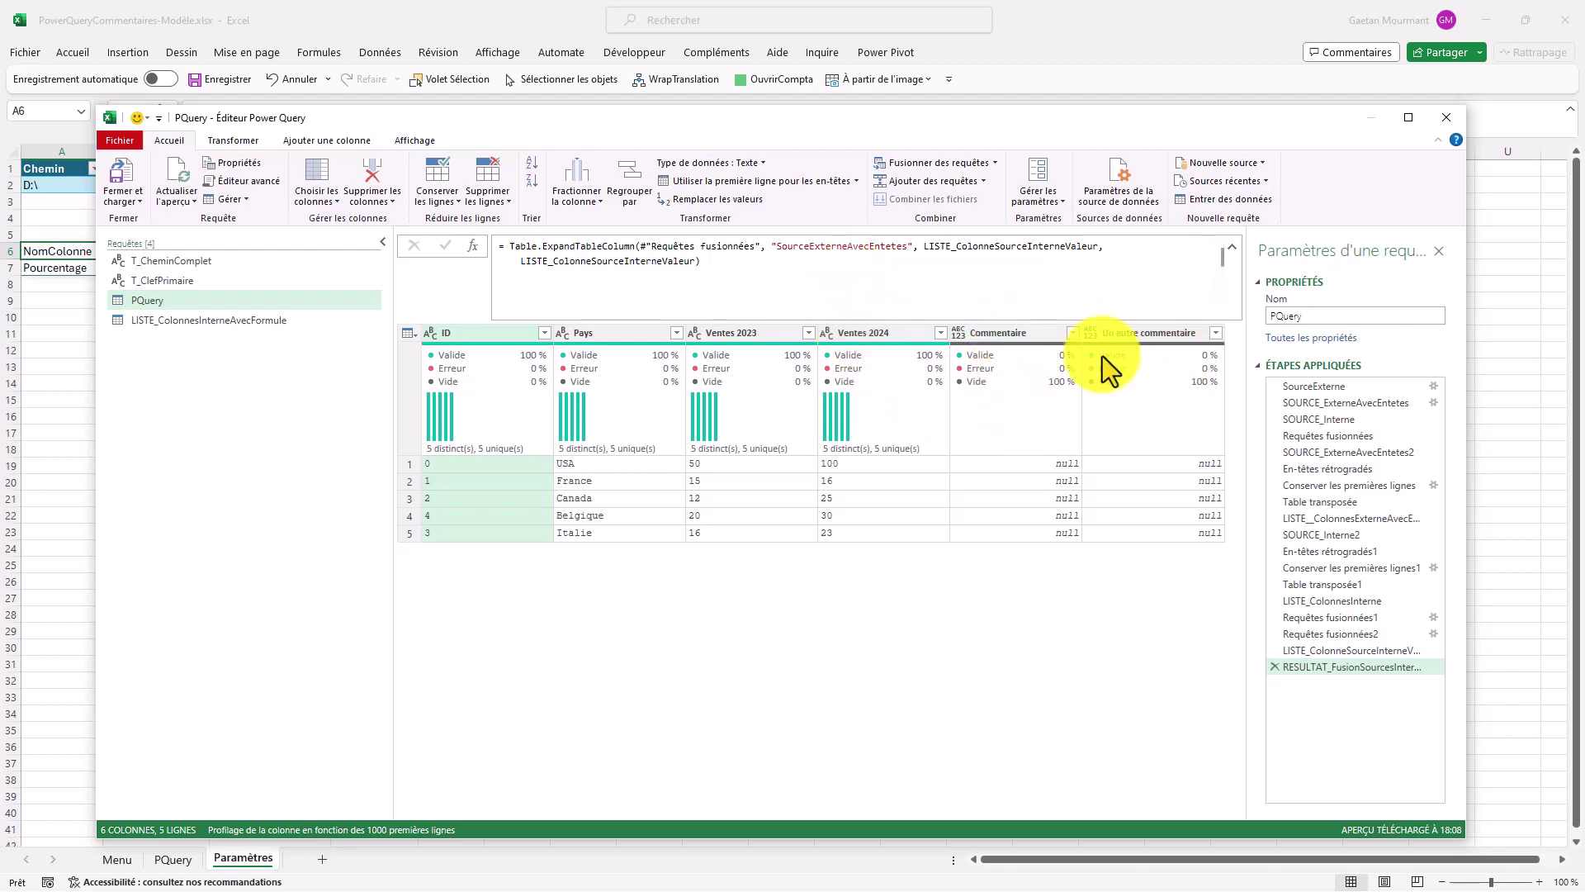
# Step: Compare the columns of the RESULTAT step with those of SOURCE_Interne, Requêtes fusionnées and SOURCE_ExterneAvecEntetes
pyautogui.moveTo(1103, 358)
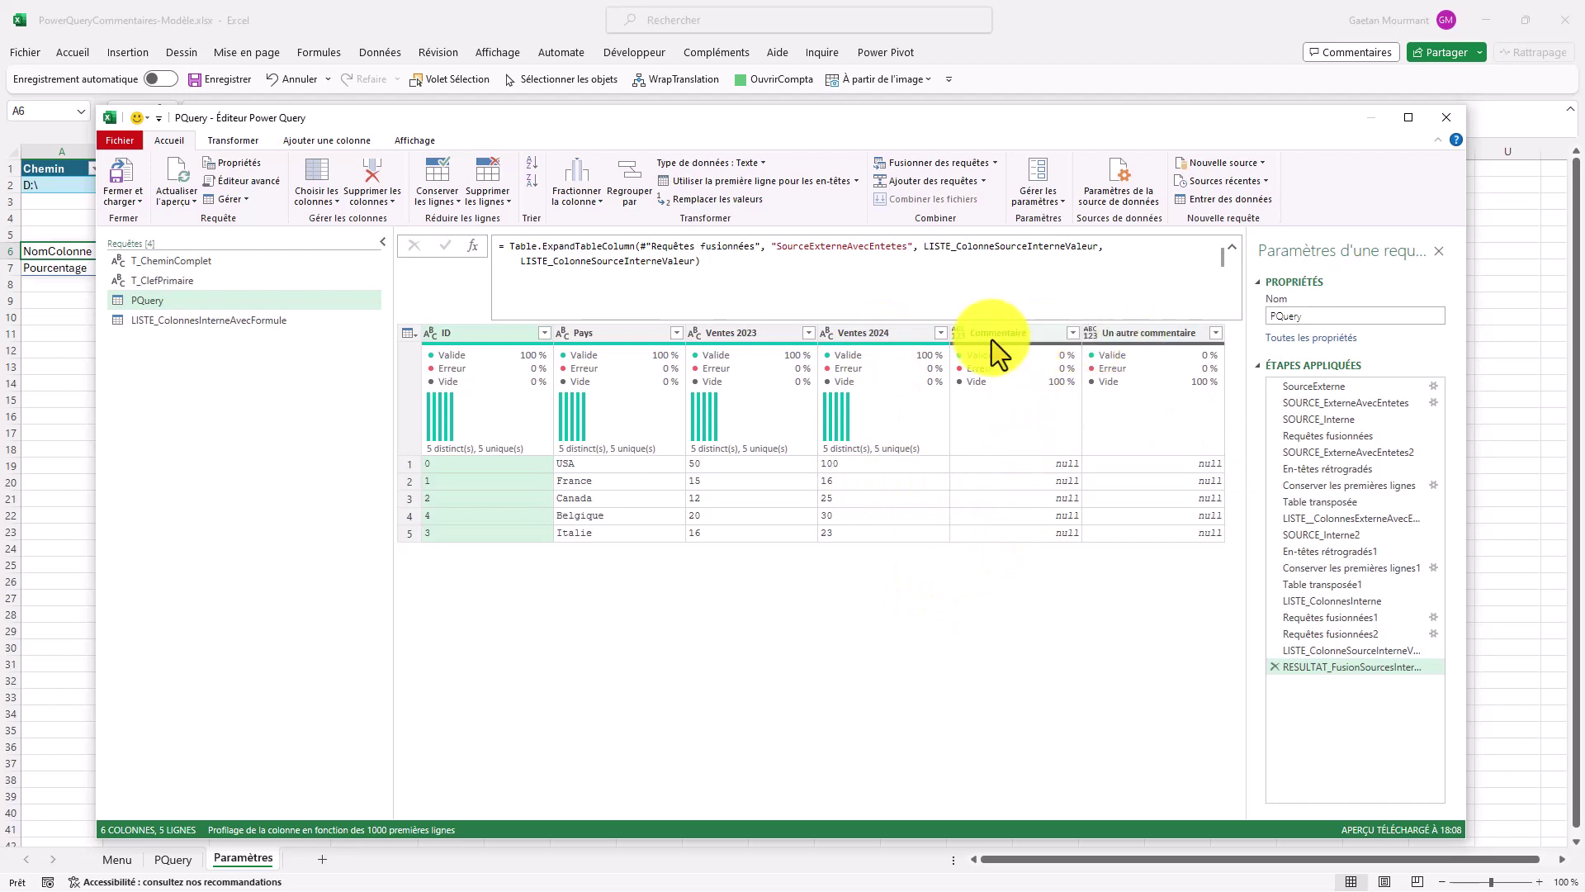
pyautogui.click(1355, 418)
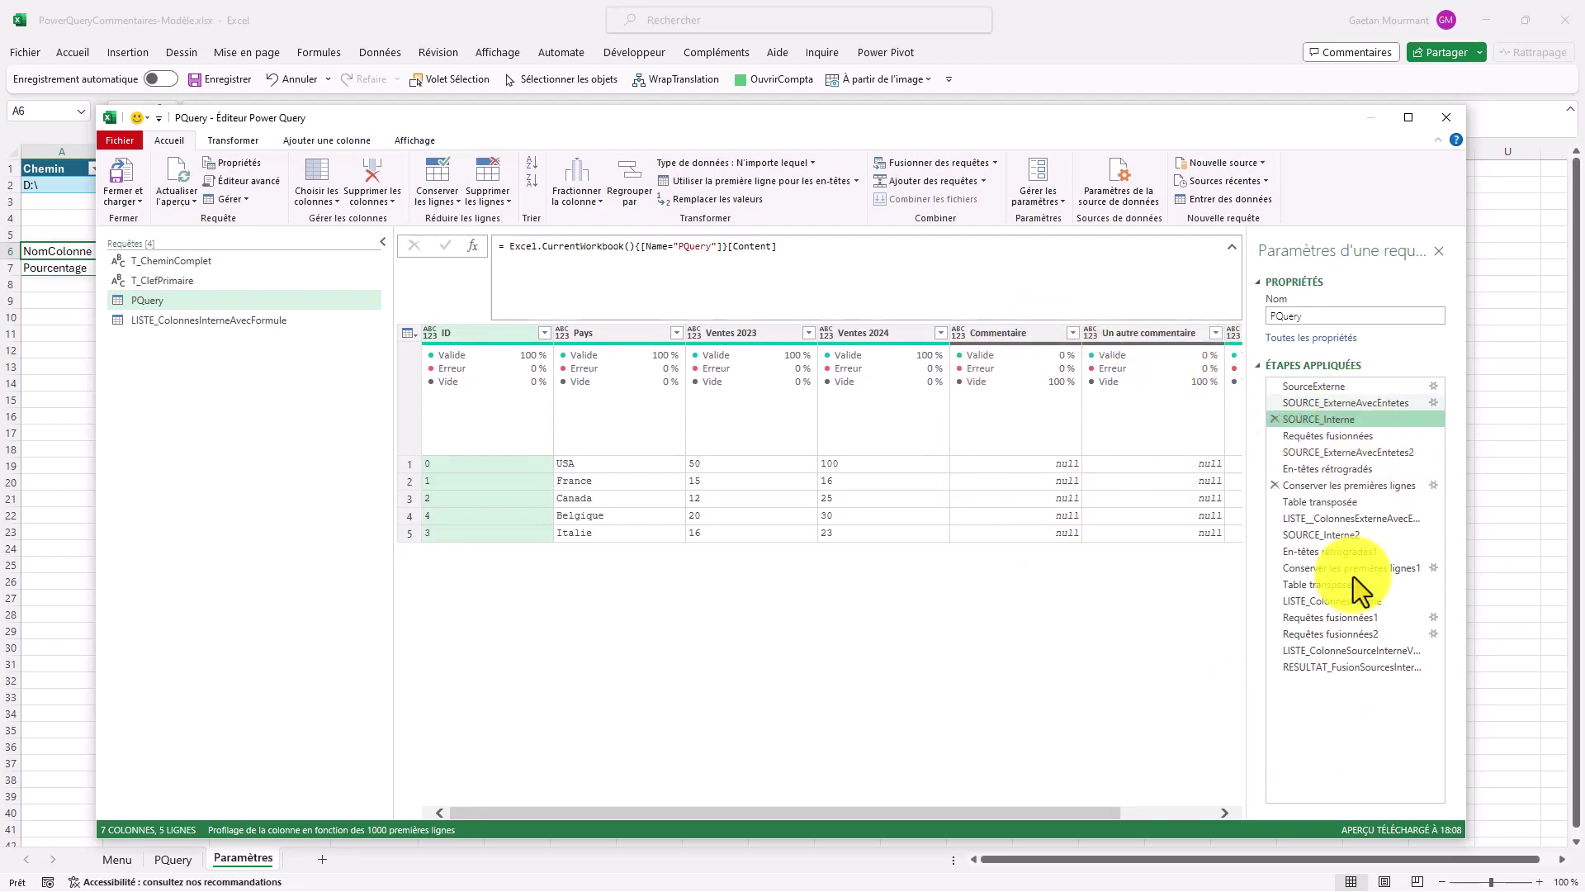
pyautogui.click(1354, 671)
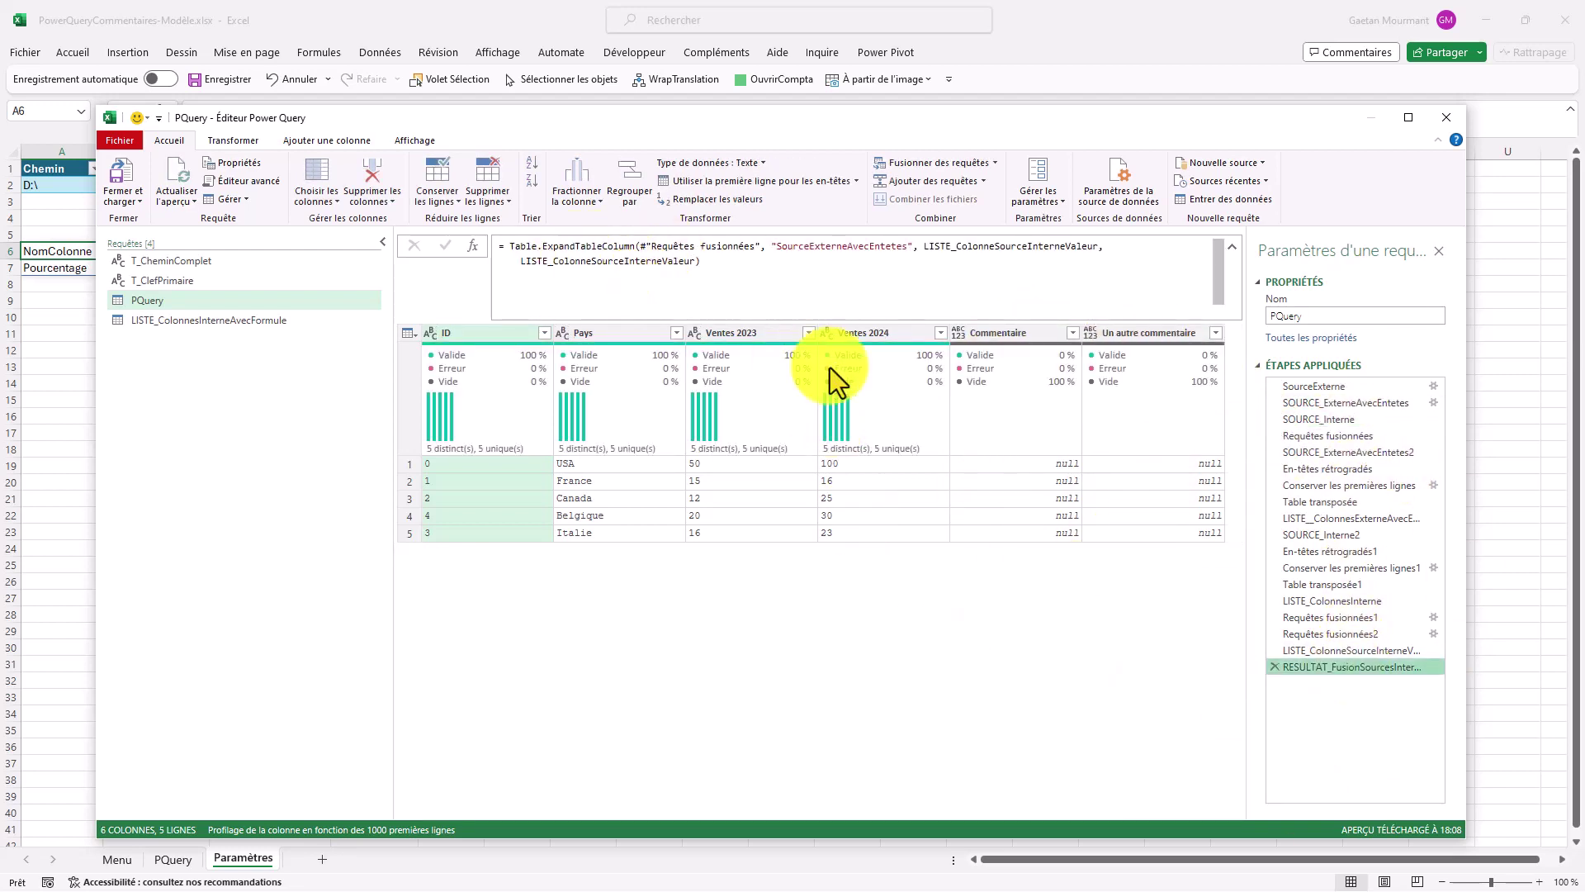
pyautogui.click(1350, 436)
pyautogui.click(1362, 404)
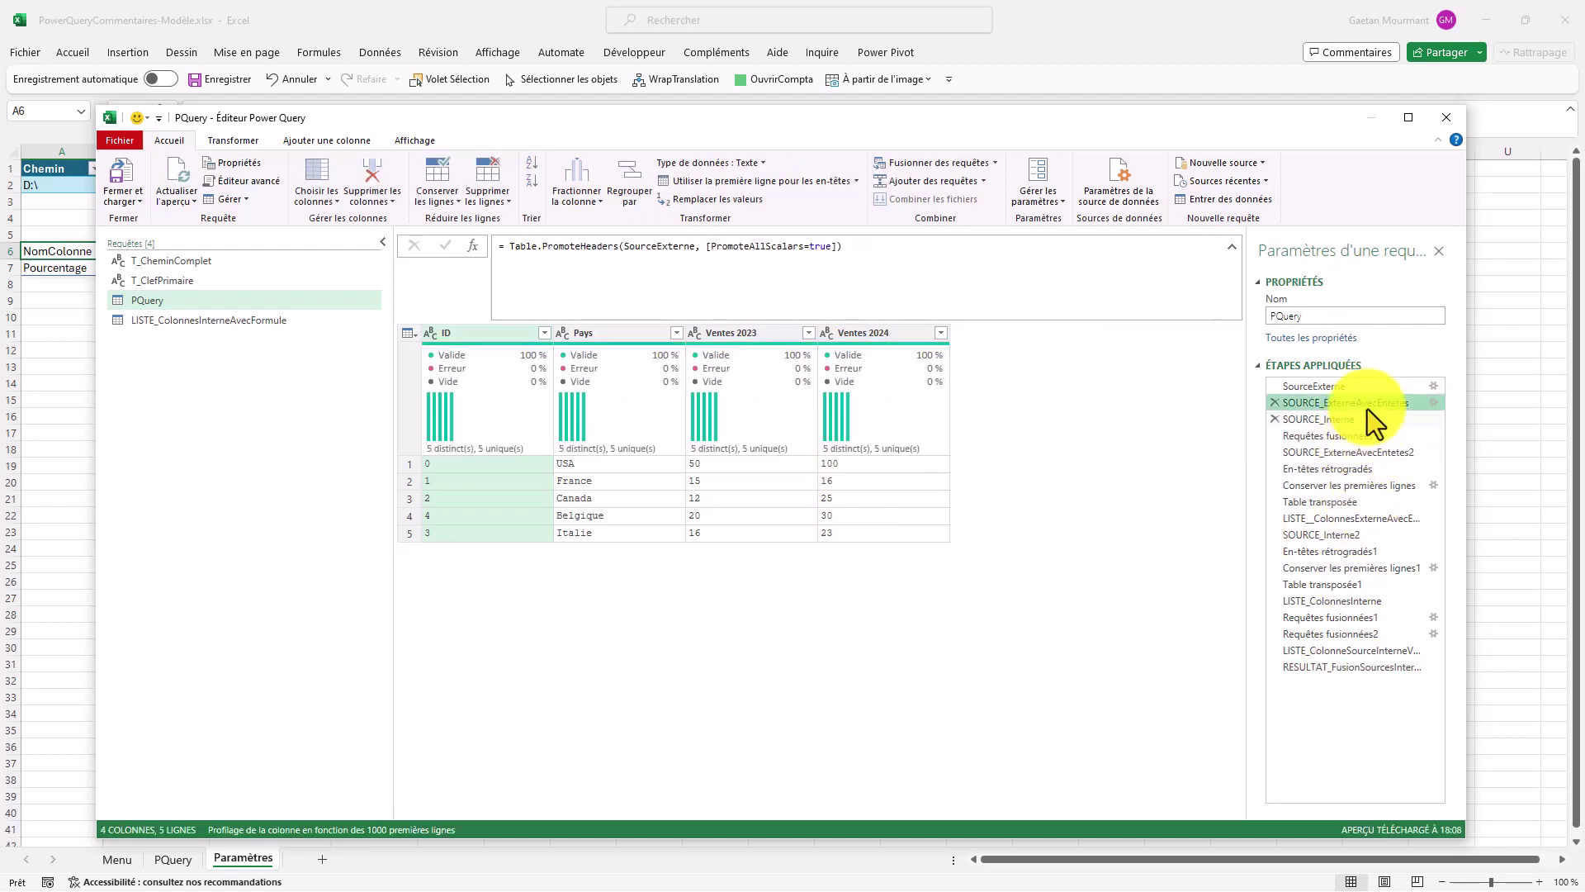
# Step: Examine the merged table in the final RESULTAT step, including the Commentaire and Un autre commentaire columns
pyautogui.click(1361, 668)
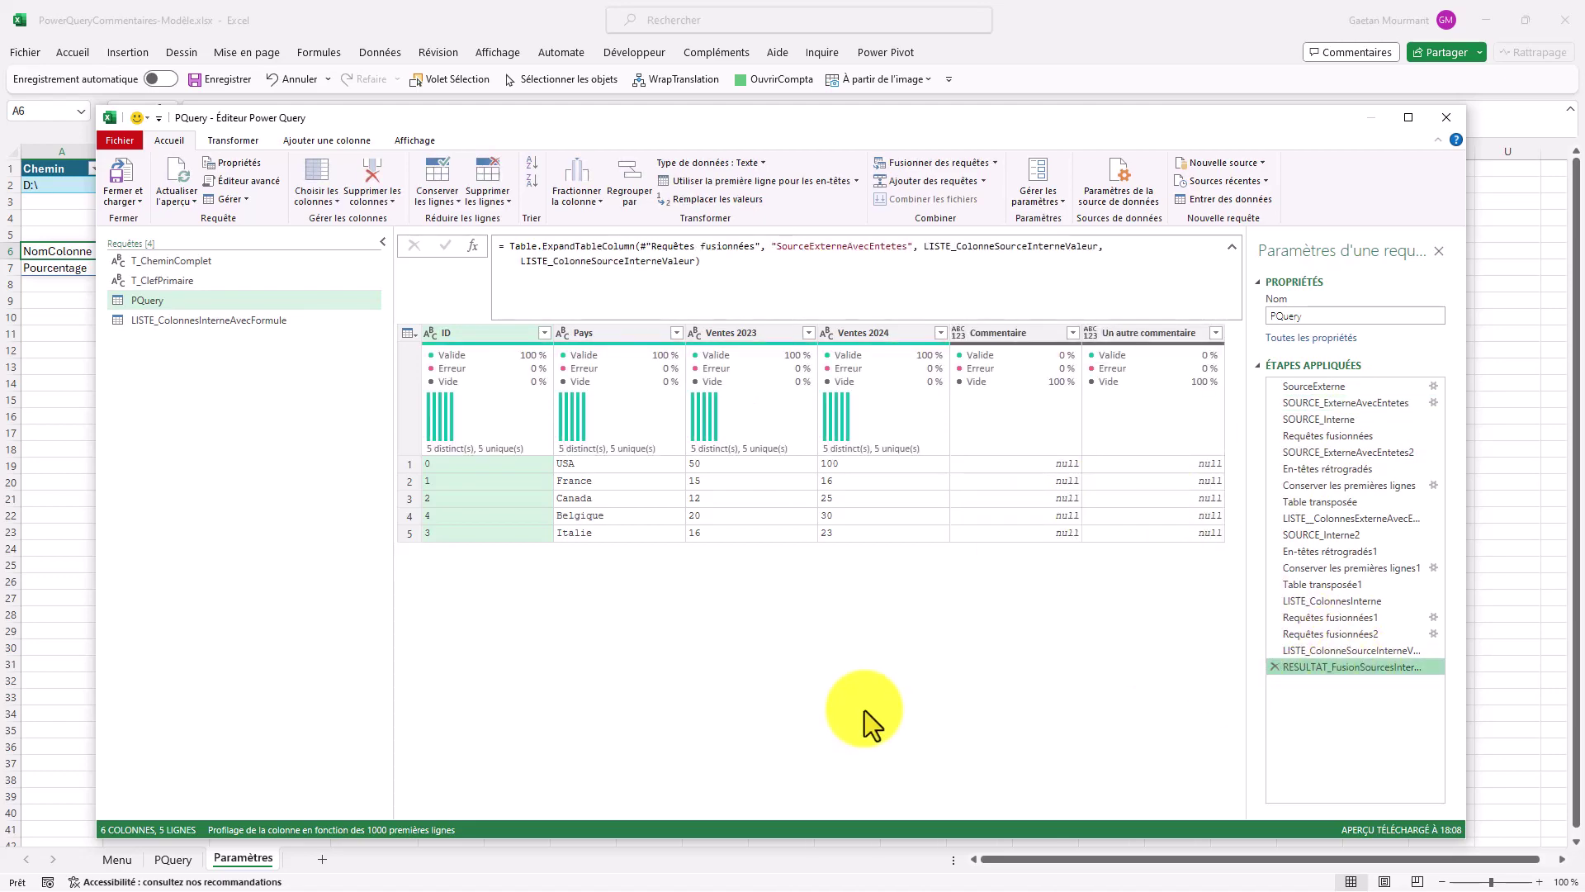
pyautogui.press('super+shift+s')
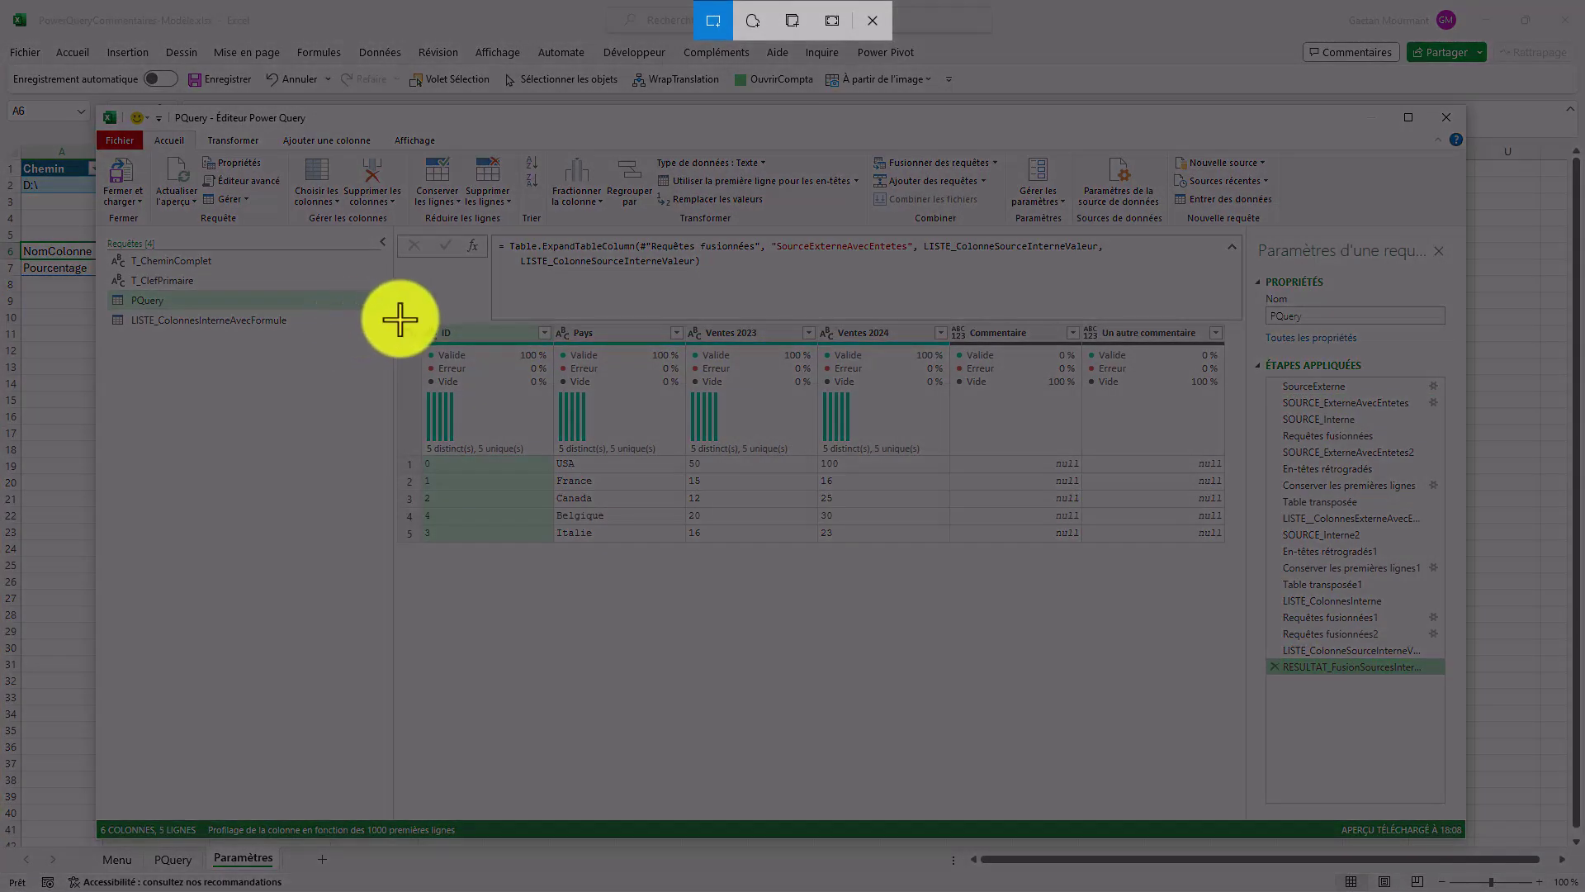
pyautogui.press('Escape')
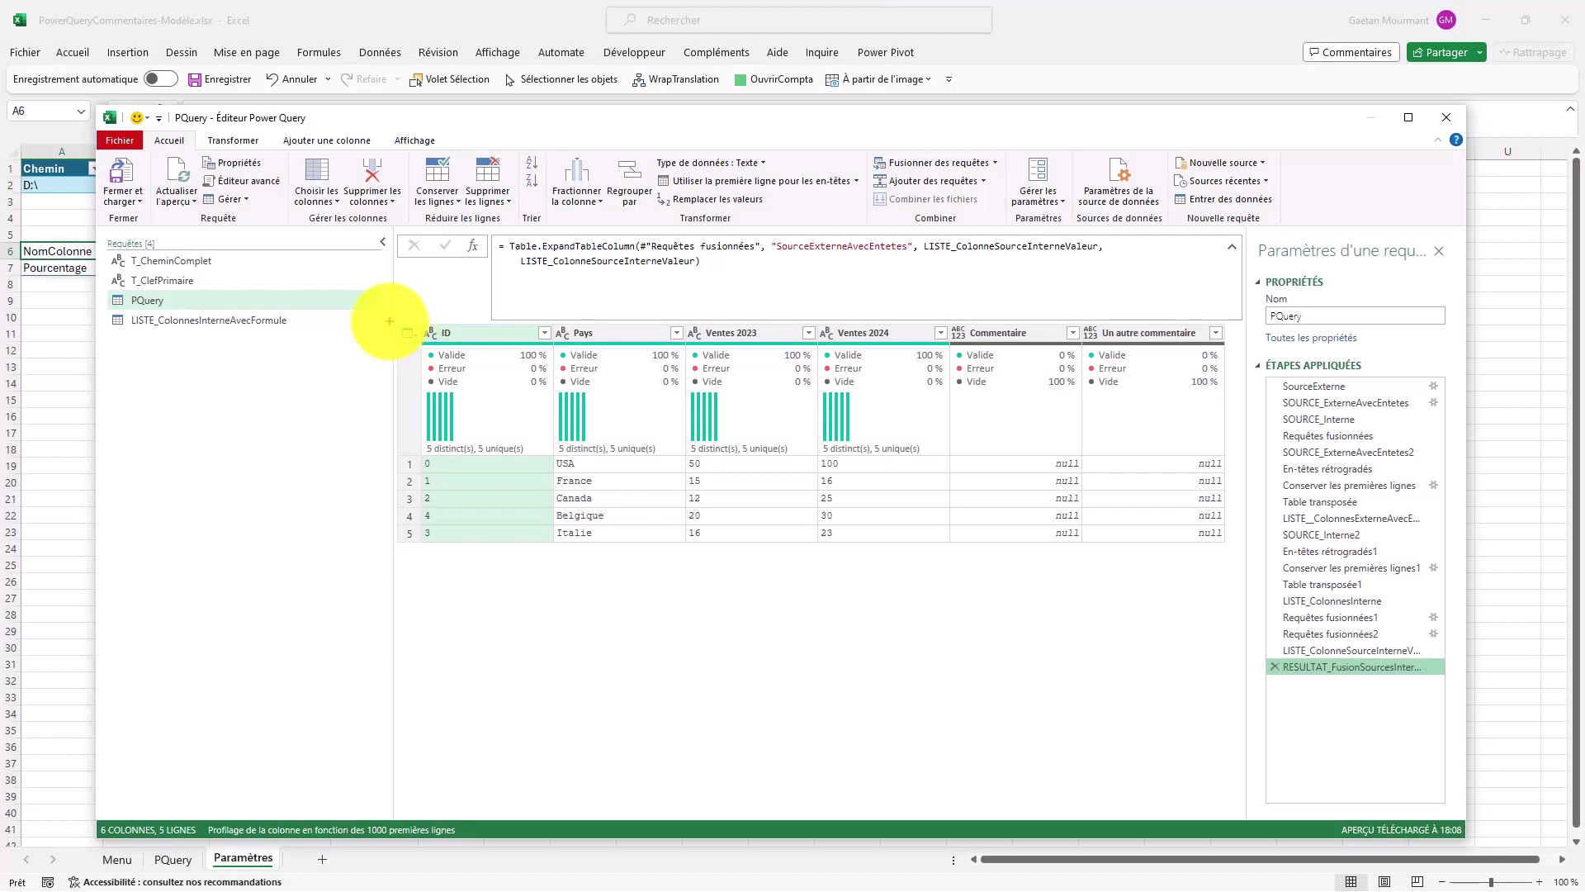
pyautogui.moveTo(407, 332)
pyautogui.mouseDown()
pyautogui.moveTo(1055, 648)
pyautogui.moveTo(964, 568)
pyautogui.mouseUp()
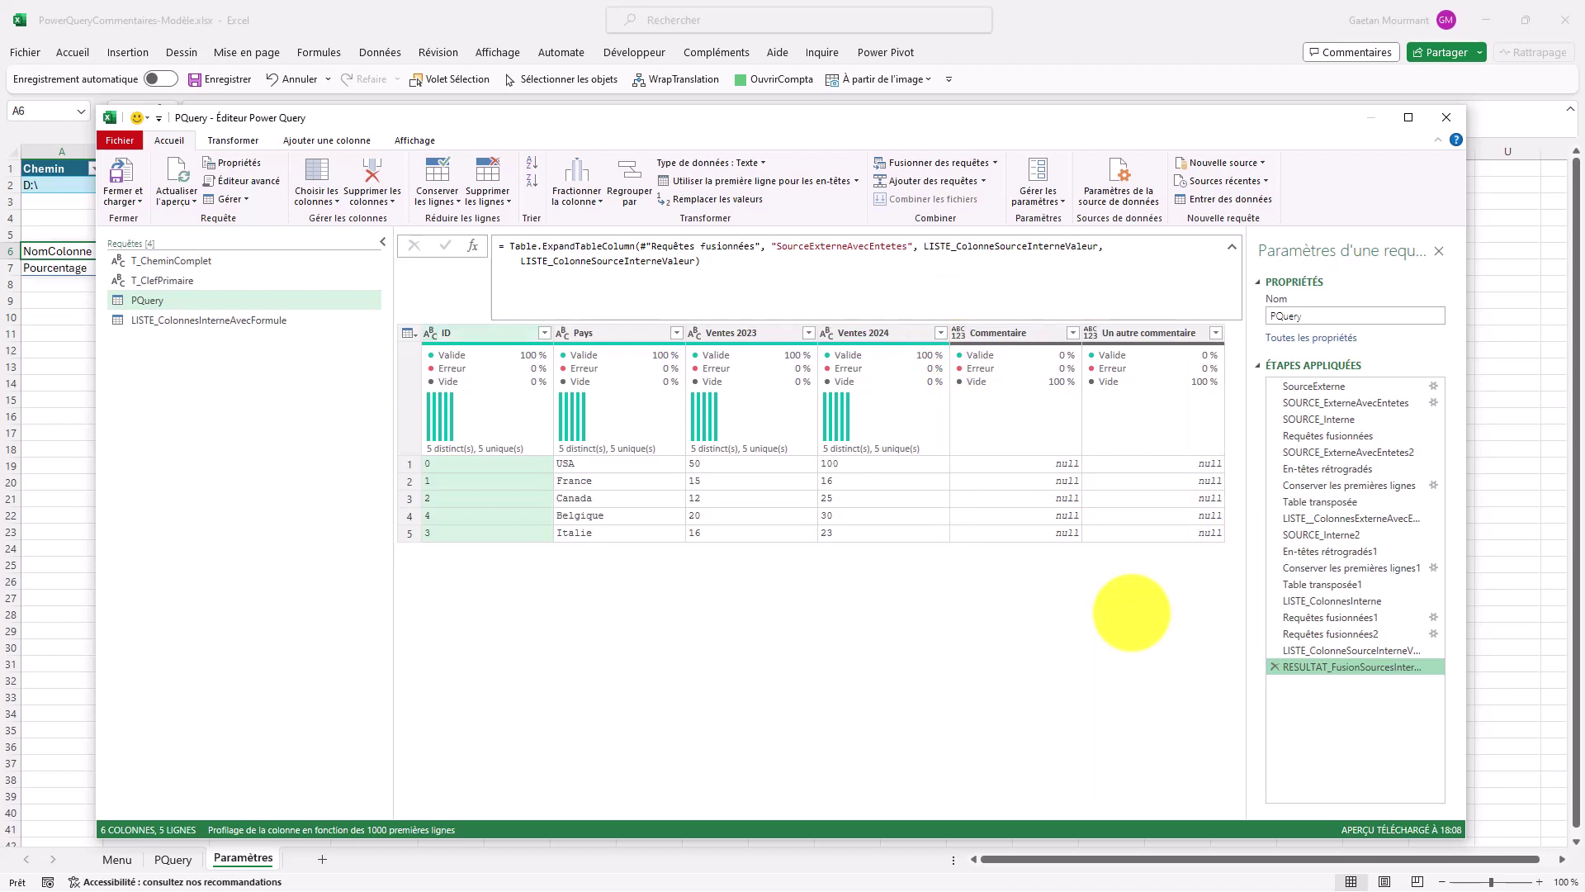
# Step: Close and load the PQuery query, then review its output table and the usage notes on the Menu sheet
pyautogui.click(121, 178)
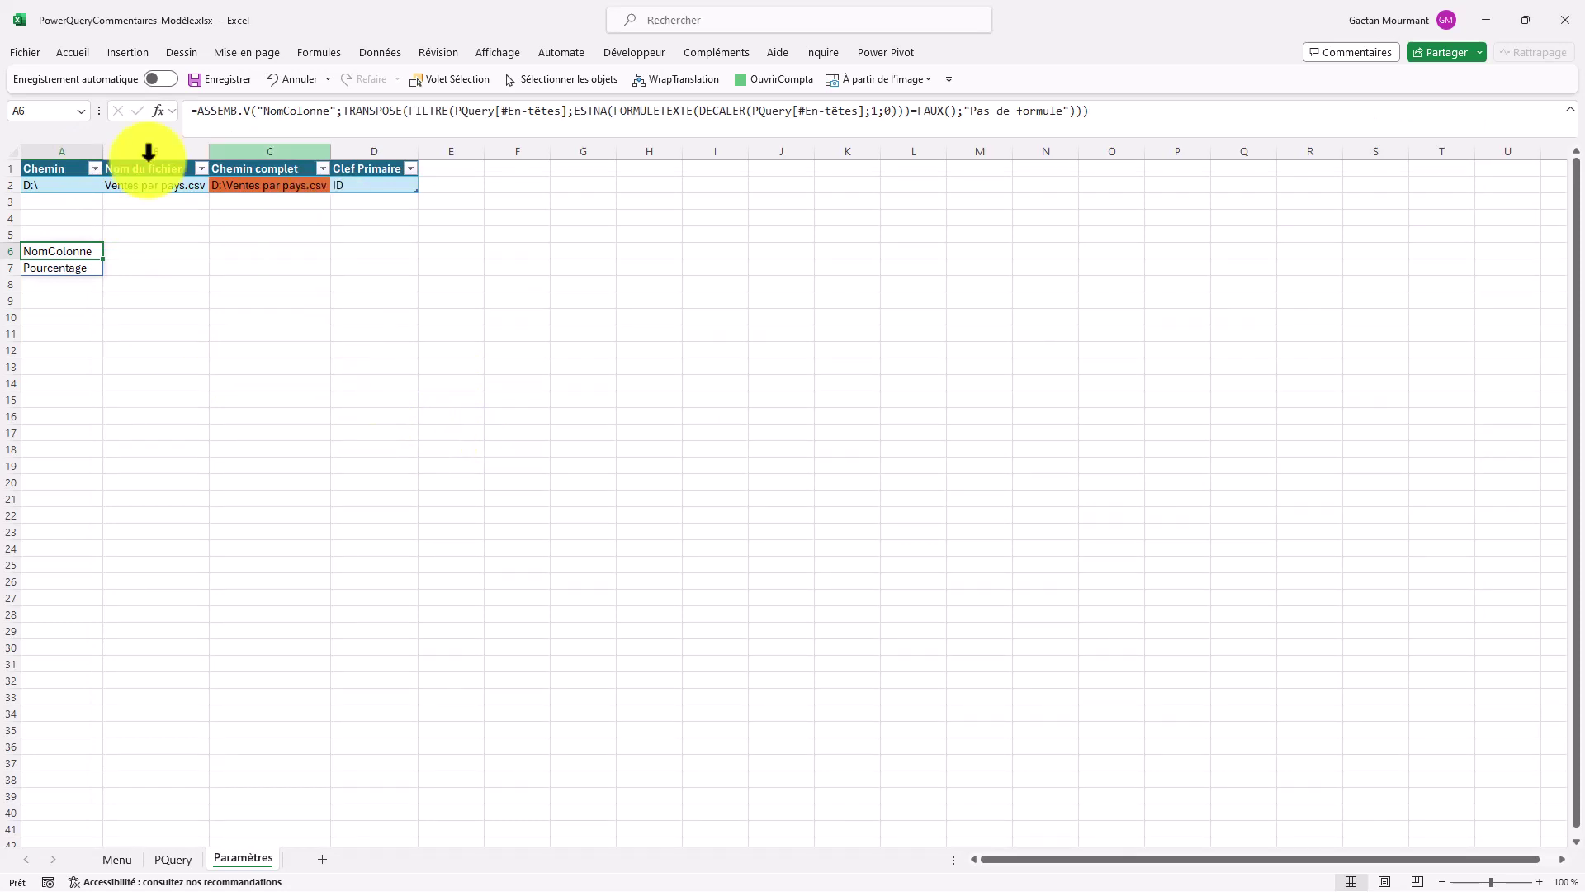
pyautogui.click(173, 859)
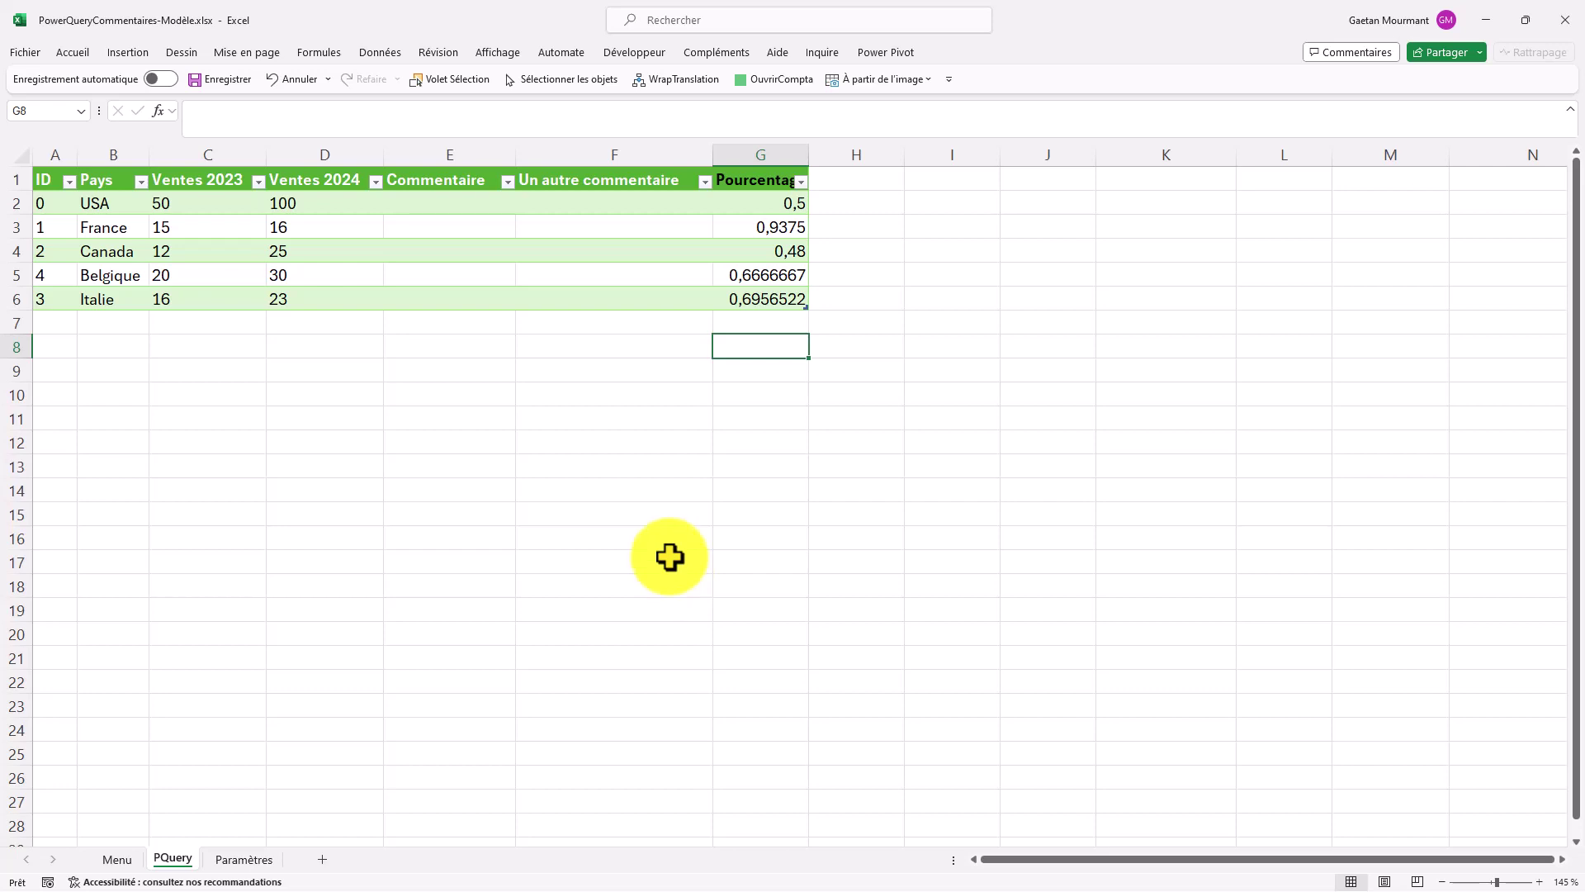
pyautogui.click(581, 298)
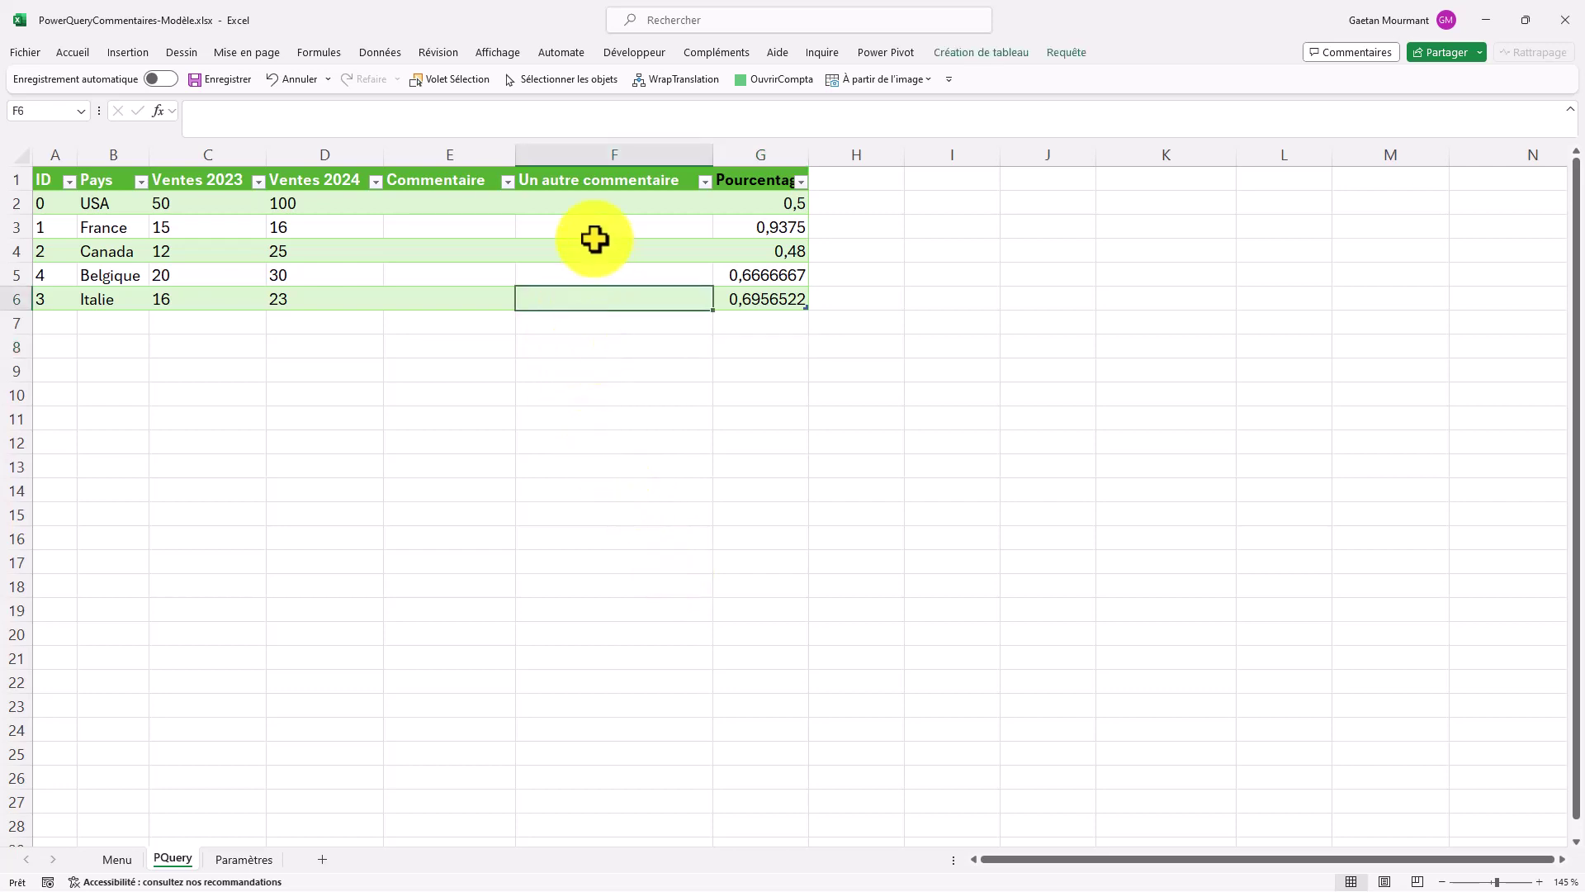
pyautogui.click(122, 860)
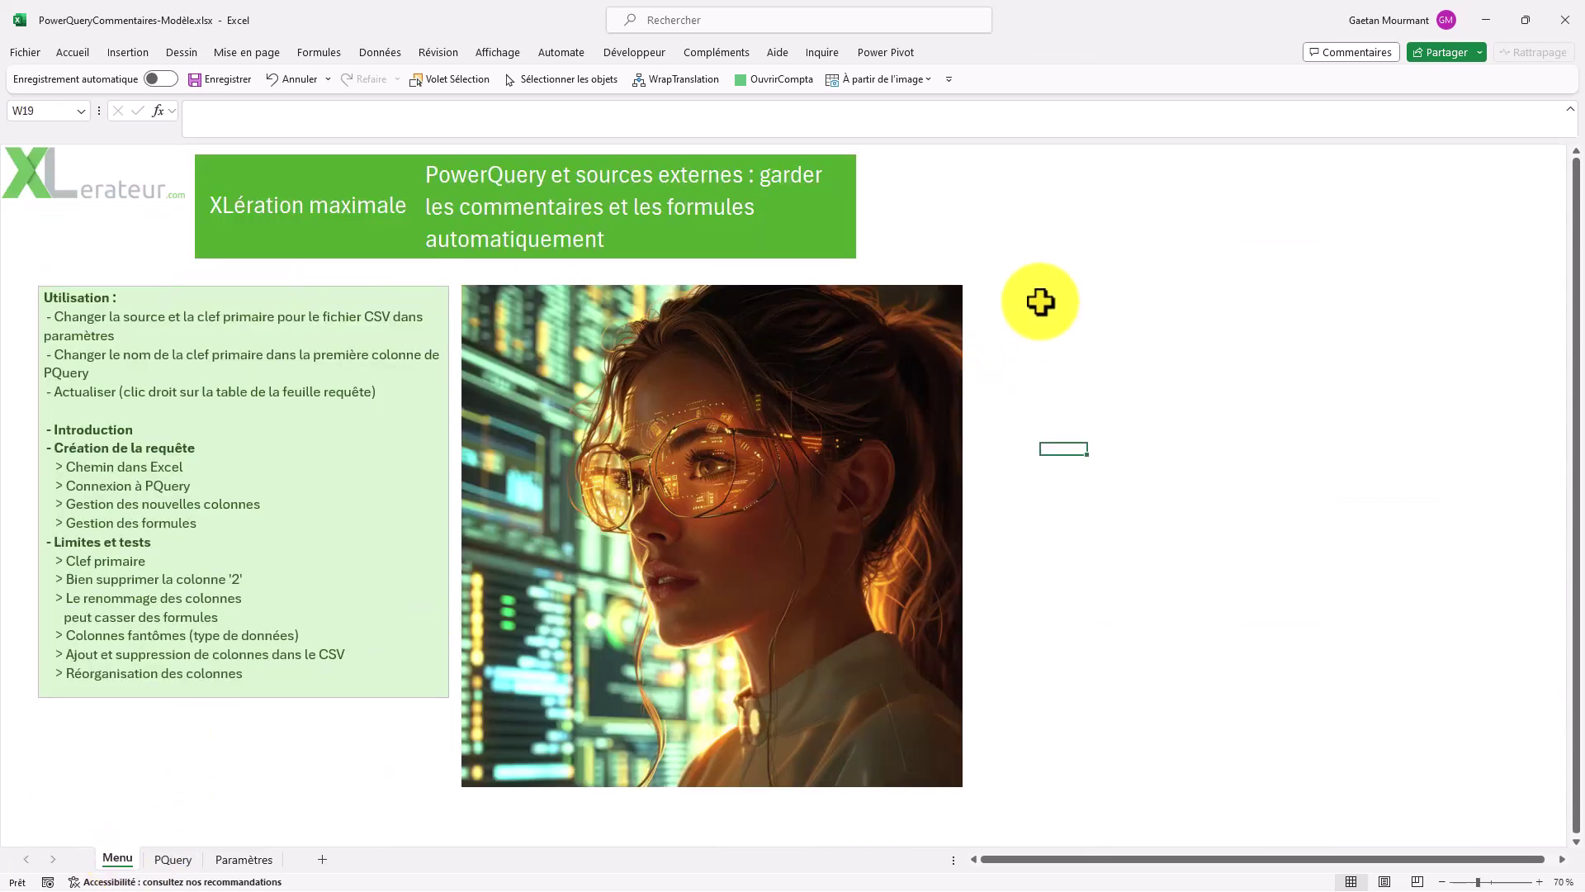